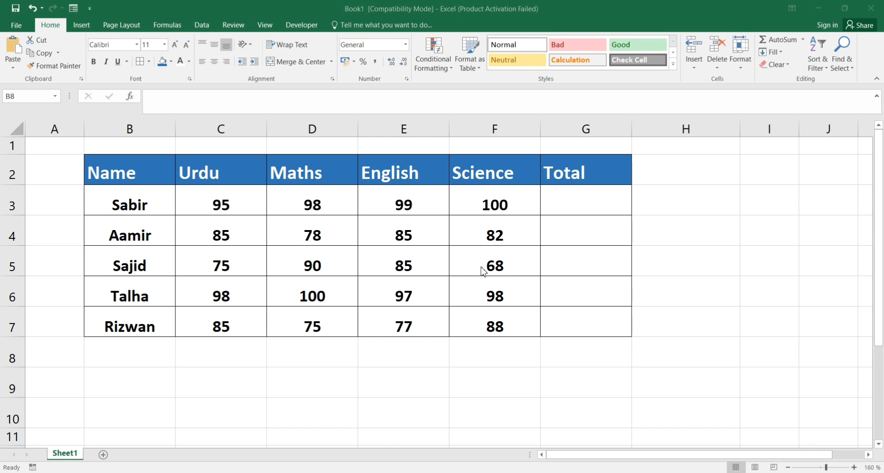
Examine the formula tools, including the AutoSum, Logical, Text, Date & Time and Lookup & Reference functions and the calculation options
{"action": "left_click", "coordinate": [255, 233]}
{"action": "left_click", "coordinate": [169, 26]}
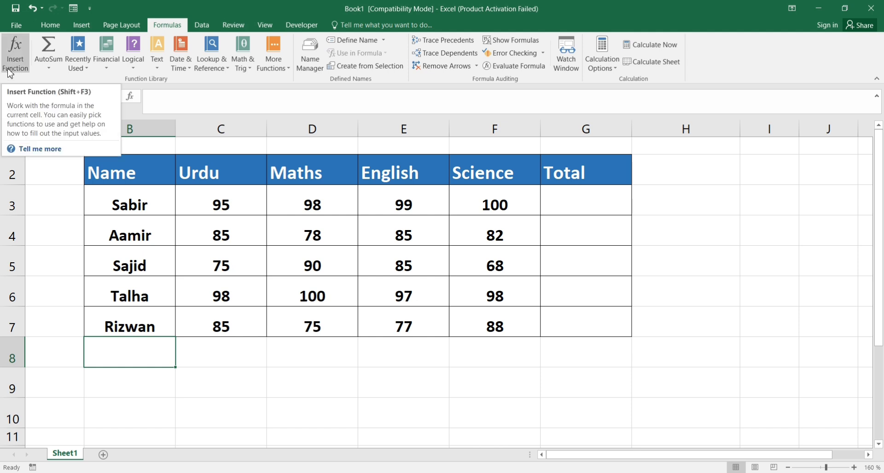
{"action": "left_click", "coordinate": [51, 72]}
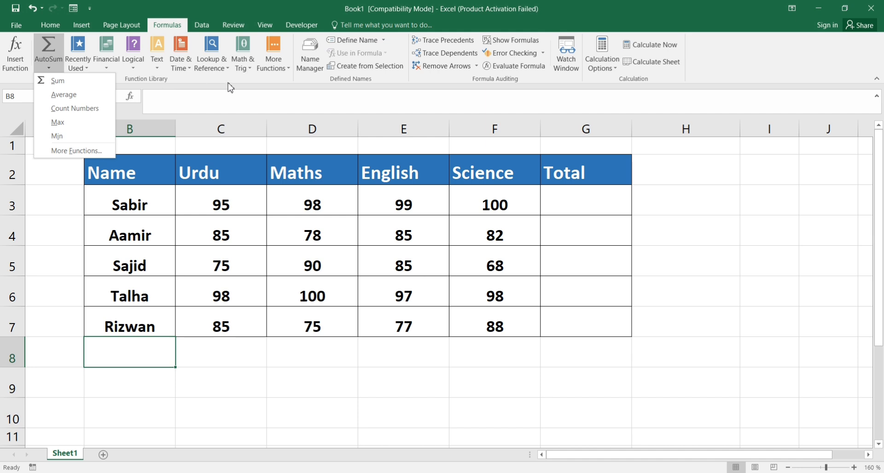
{"action": "left_click", "coordinate": [219, 107]}
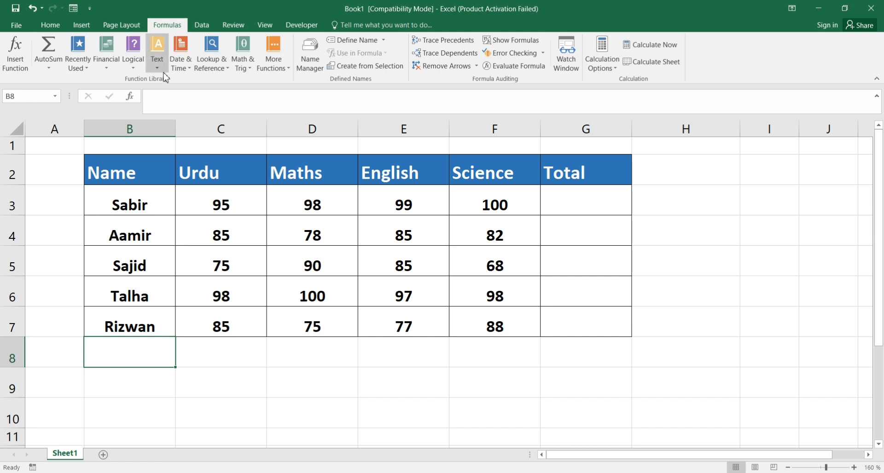
{"action": "left_click", "coordinate": [134, 69]}
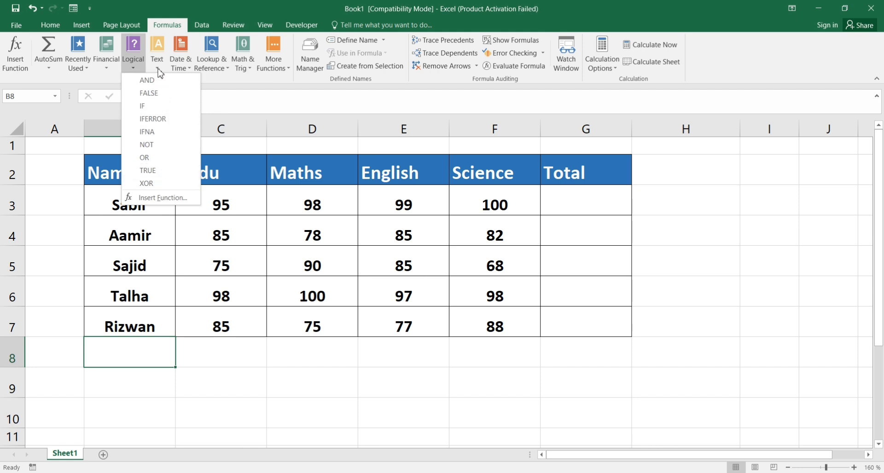
{"action": "left_click", "coordinate": [159, 69]}
{"action": "left_click", "coordinate": [186, 69]}
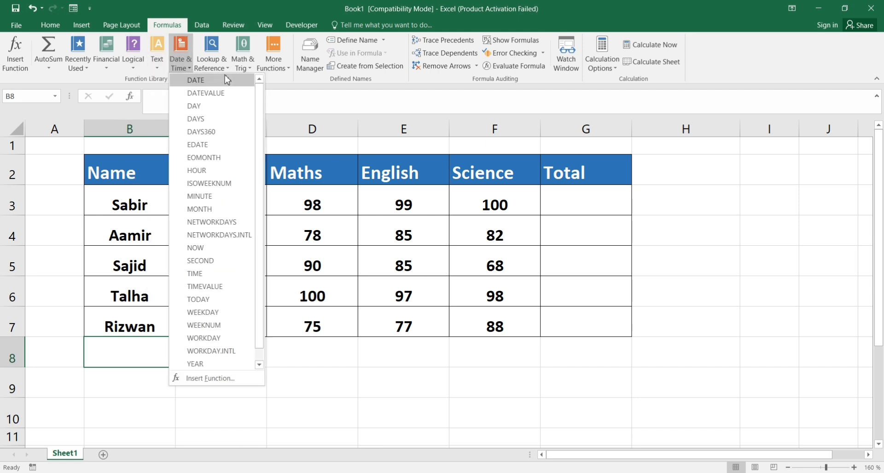
{"action": "left_click", "coordinate": [228, 69]}
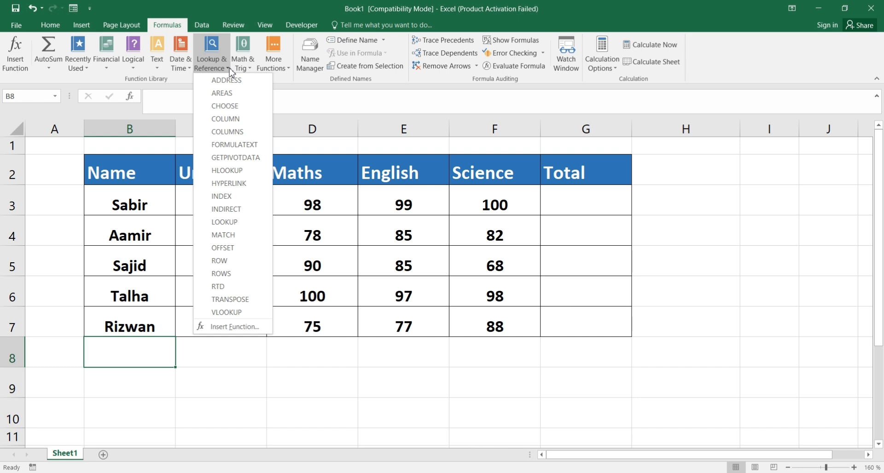
{"action": "left_click", "coordinate": [297, 86]}
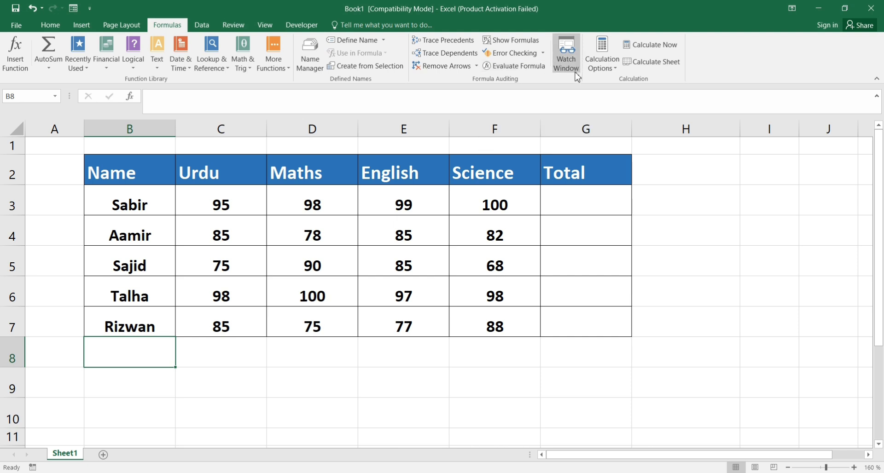
{"action": "left_click", "coordinate": [615, 70]}
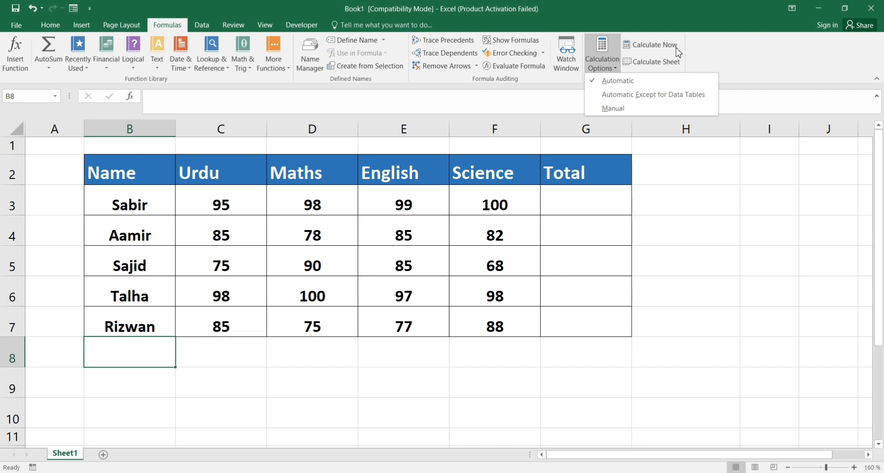
{"action": "left_click", "coordinate": [702, 62]}
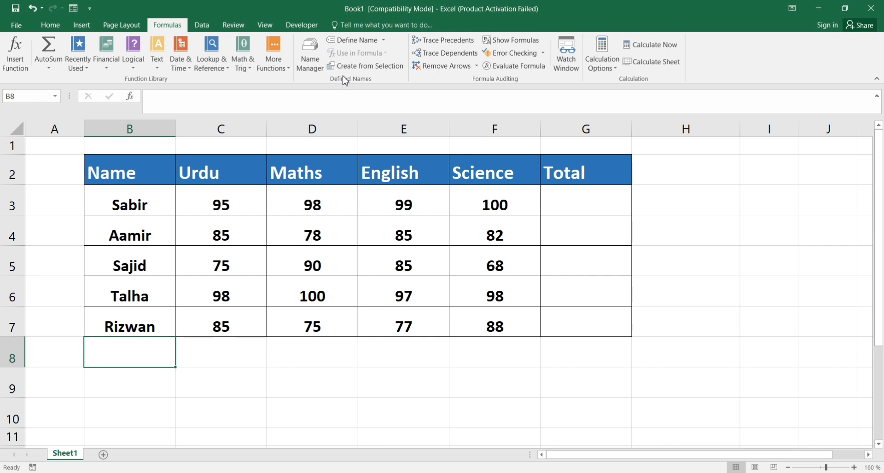
{"action": "left_click", "coordinate": [138, 171]}
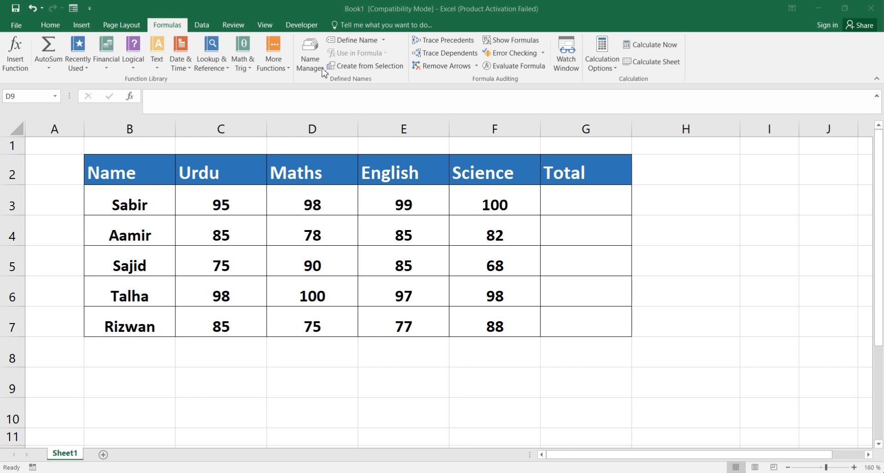
{"action": "left_click", "coordinate": [283, 380]}
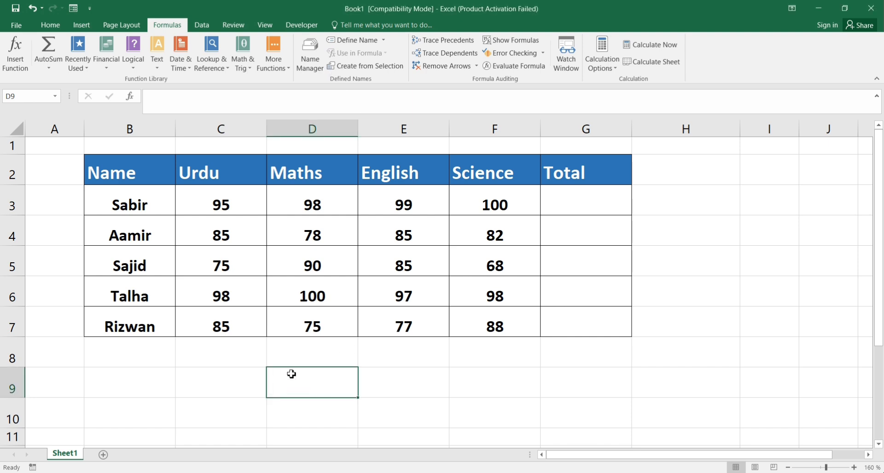
{"action": "left_click", "coordinate": [223, 377]}
{"action": "left_click", "coordinate": [317, 381]}
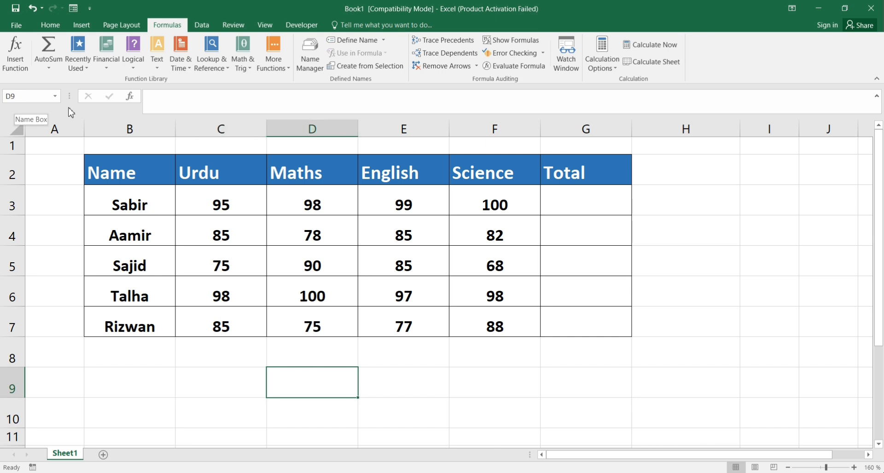
{"action": "left_click", "coordinate": [320, 130]}
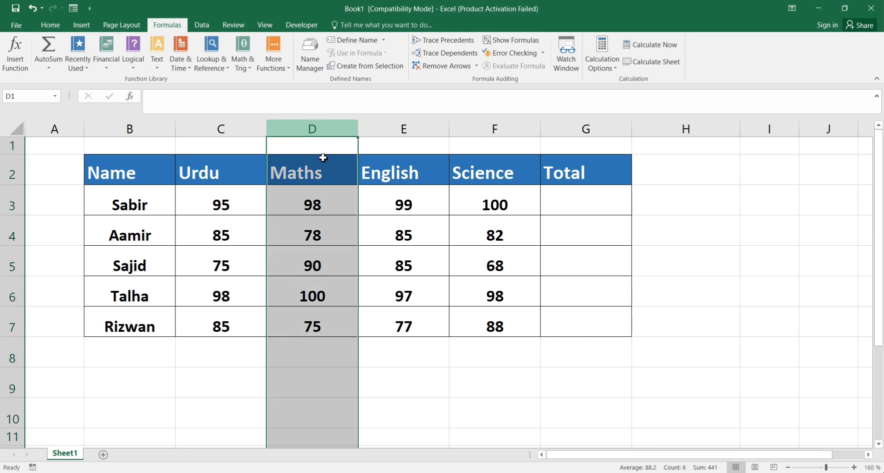
{"action": "left_click", "coordinate": [308, 378]}
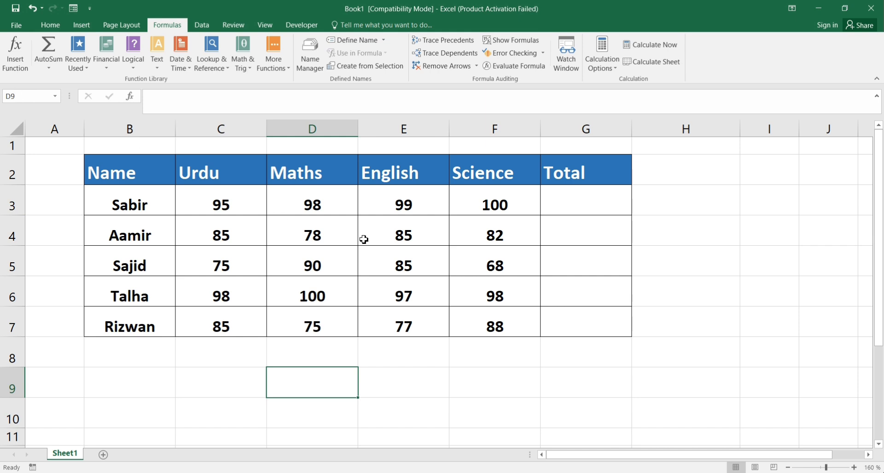
{"action": "left_click_drag", "start_coordinate": [316, 201], "coordinate": [335, 329]}
{"action": "left_click", "coordinate": [318, 395]}
Define the workbook-scoped name Urdu for the Urdu marks in C3:C7
{"action": "left_click_drag", "start_coordinate": [221, 203], "coordinate": [238, 317]}
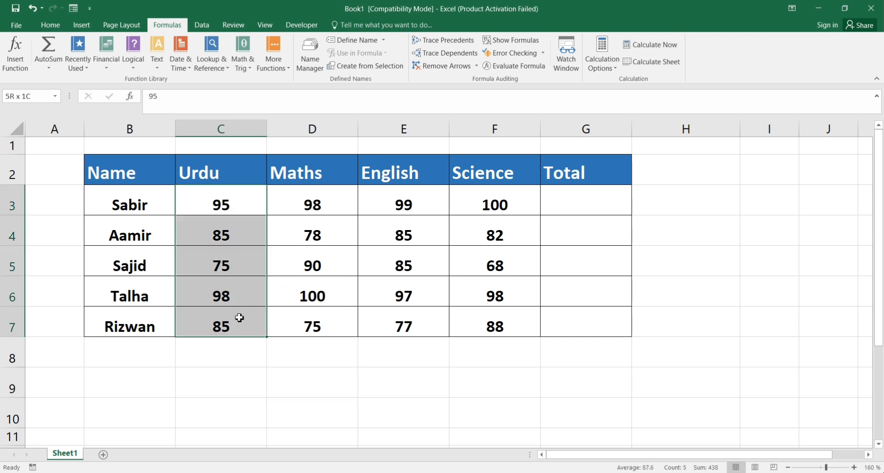
{"action": "left_click", "coordinate": [384, 41]}
{"action": "left_click", "coordinate": [363, 54]}
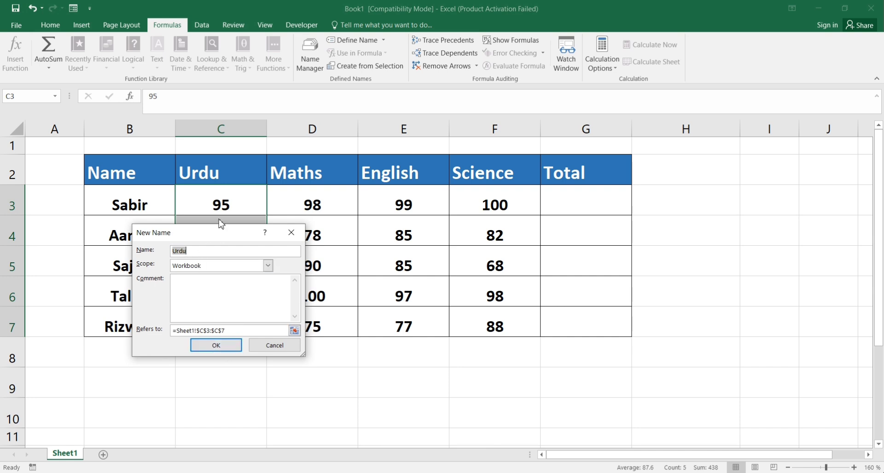
{"action": "left_click", "coordinate": [226, 349]}
Define the workbook-scoped name Maths for the Maths marks in D3:D7
{"action": "left_click_drag", "start_coordinate": [314, 198], "coordinate": [340, 326]}
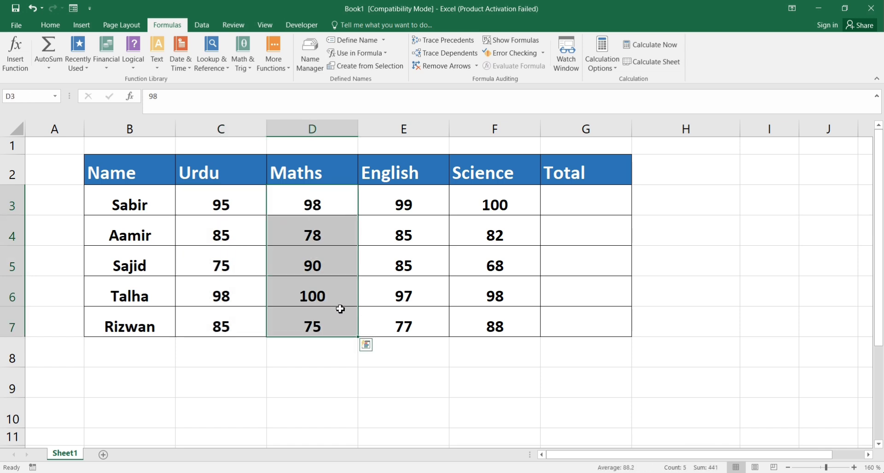
{"action": "left_click", "coordinate": [379, 44]}
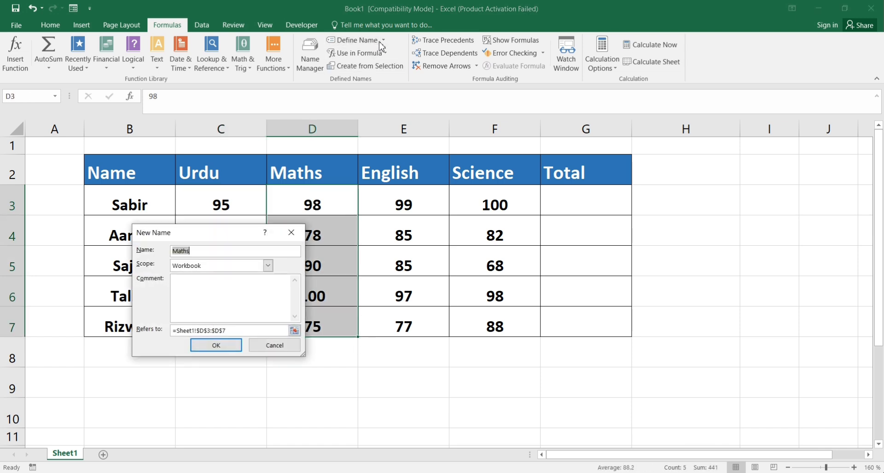
{"action": "left_click", "coordinate": [219, 351]}
Define the workbook-scoped name English for the English marks in E3:E7
{"action": "left_click_drag", "start_coordinate": [401, 207], "coordinate": [414, 318]}
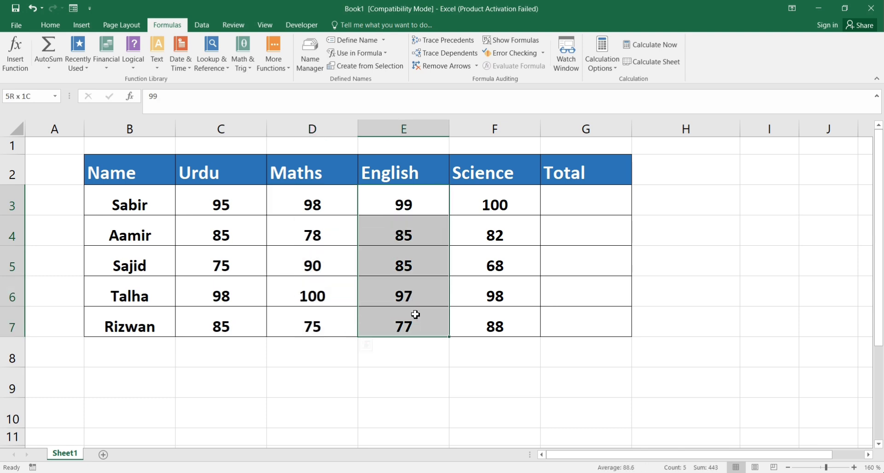
{"action": "left_click", "coordinate": [354, 41]}
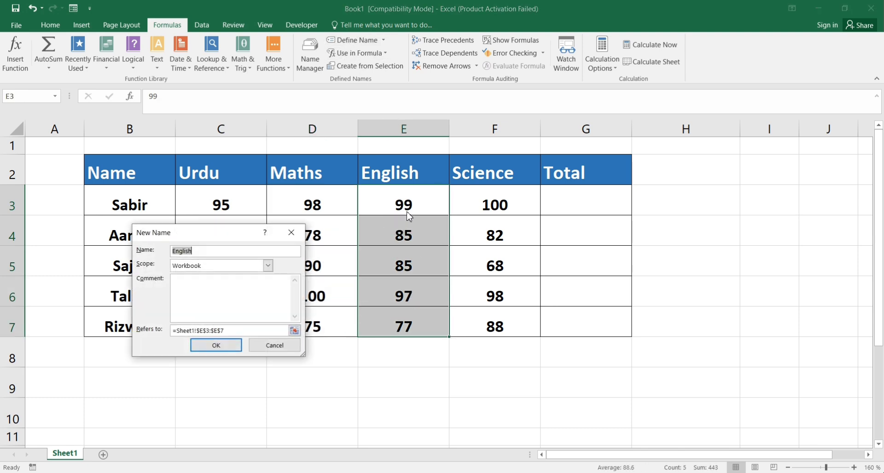
{"action": "left_click", "coordinate": [219, 346]}
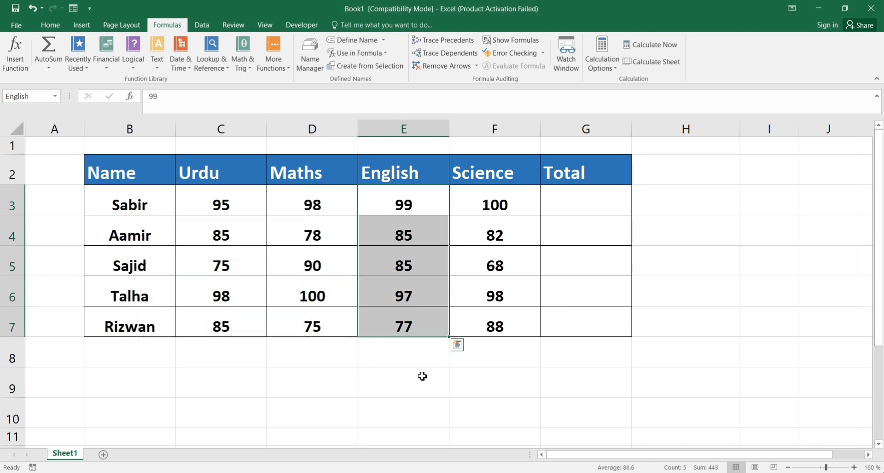
Total the Maths marks in cell D8 with the named-range formula =SUM(Maths)
{"action": "left_click", "coordinate": [299, 382]}
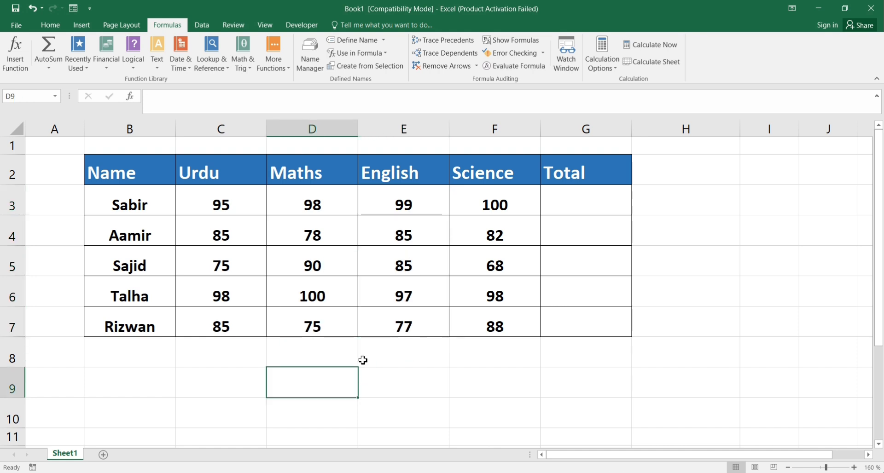
{"action": "key", "text": "Up"}
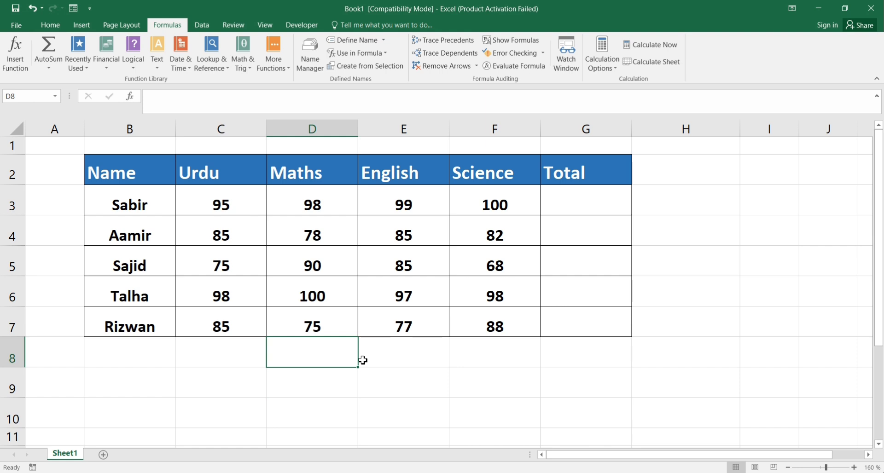
{"action": "type", "text": "=SUM(Maths)"}
{"action": "key", "text": "Return"}
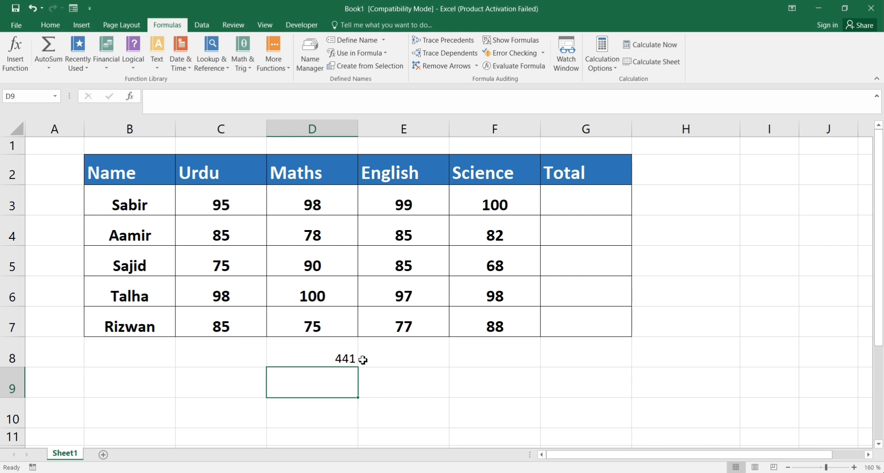
Total the Maths marks in cell D9 with a SUM formula that references the cell range D3:D7 directly
{"action": "type", "text": "=sum"}
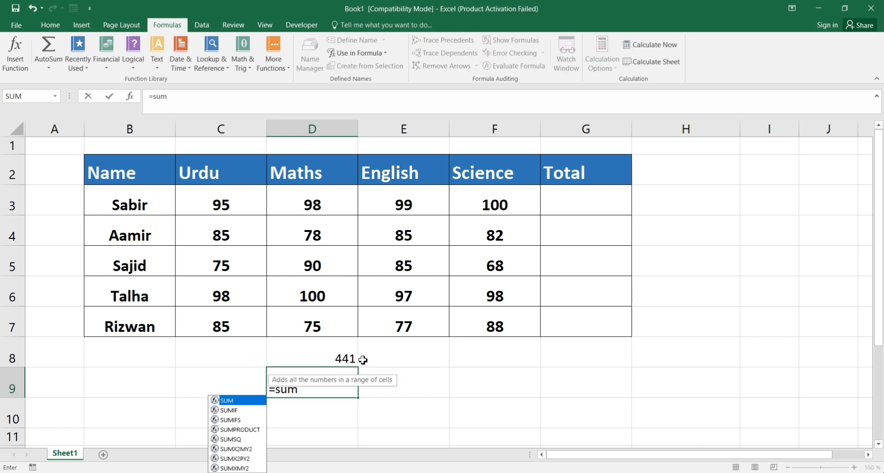
{"action": "type", "text": "("}
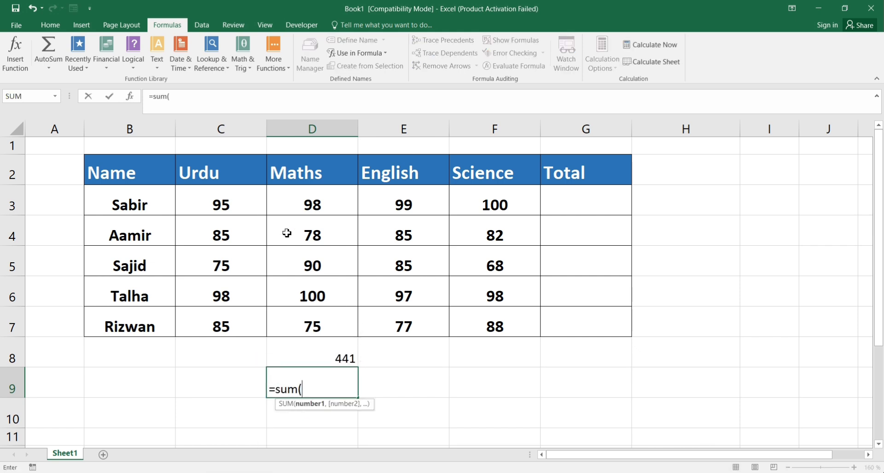
{"action": "left_click_drag", "start_coordinate": [290, 194], "coordinate": [306, 318]}
{"action": "key", "text": "Return"}
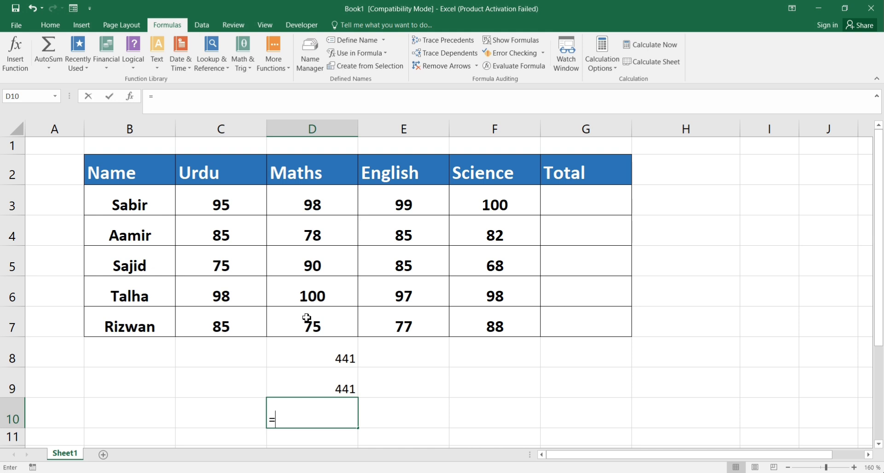
Enter =SUM(Maths) in cell D10, using the suggested defined name, and reselect the cell to show its formula
{"action": "type", "text": "="}
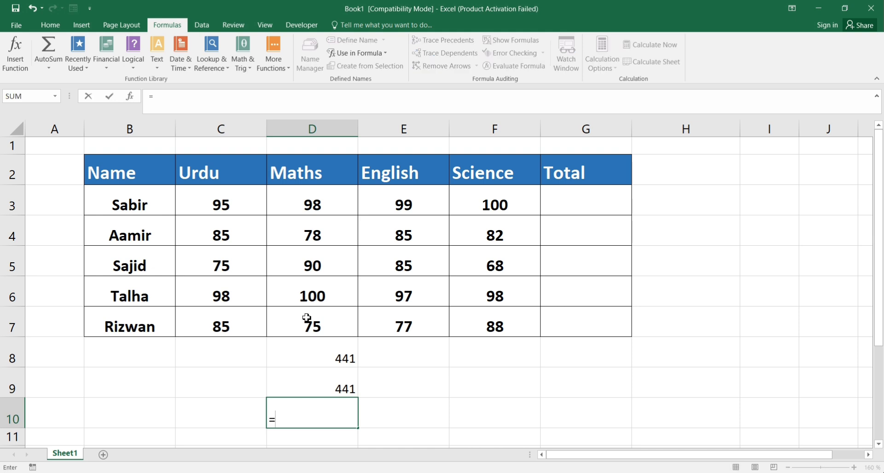
{"action": "type", "text": "sum"}
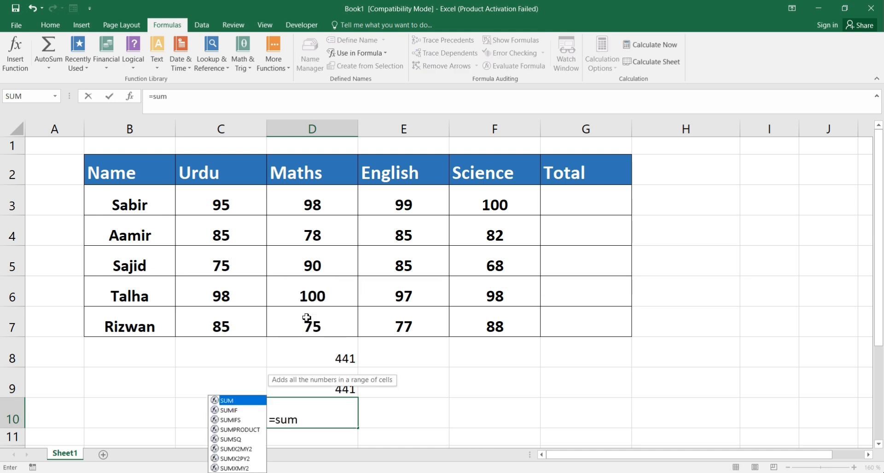
{"action": "type", "text": "(mat"}
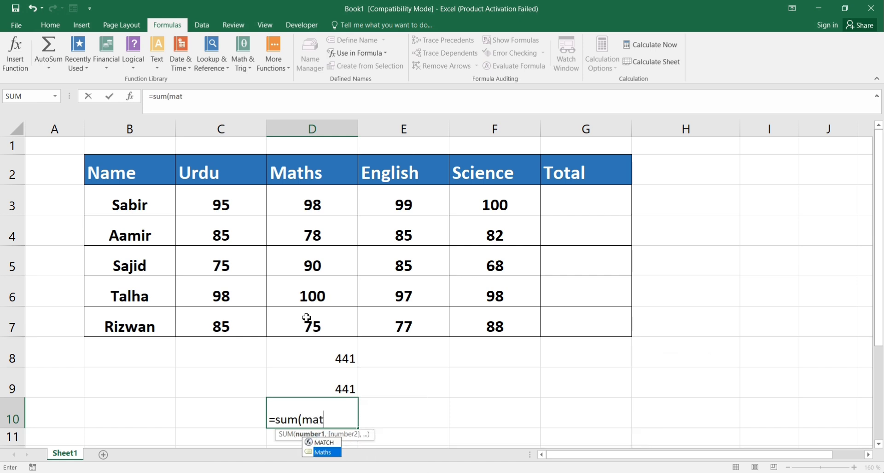
{"action": "key", "text": "Down"}
{"action": "key", "text": "Tab"}
{"action": "type", "text": ")"}
{"action": "key", "text": "Return"}
{"action": "key", "text": "Up"}
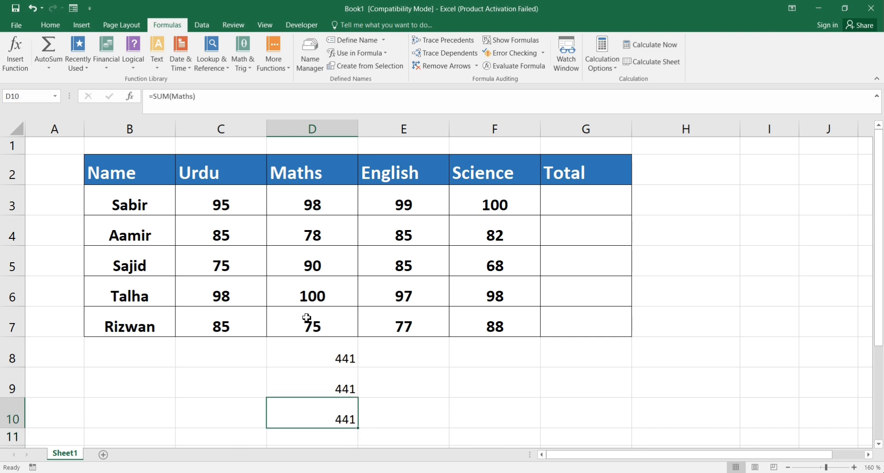
Total the Urdu marks in cell H10 with =SUM(Urdu), using the suggested defined name, and reselect the cell to show its formula
{"action": "key", "text": "Right"}
{"action": "key", "text": "Right"}
{"action": "key", "text": "Right"}
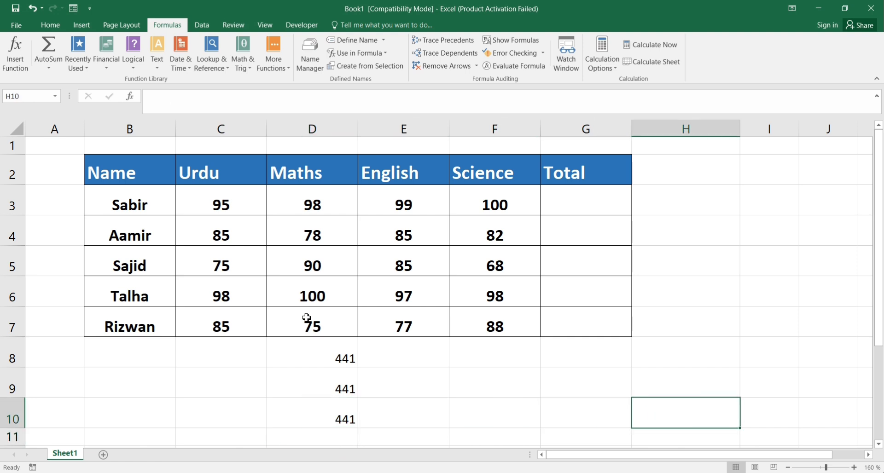
{"action": "type", "text": "=sum"}
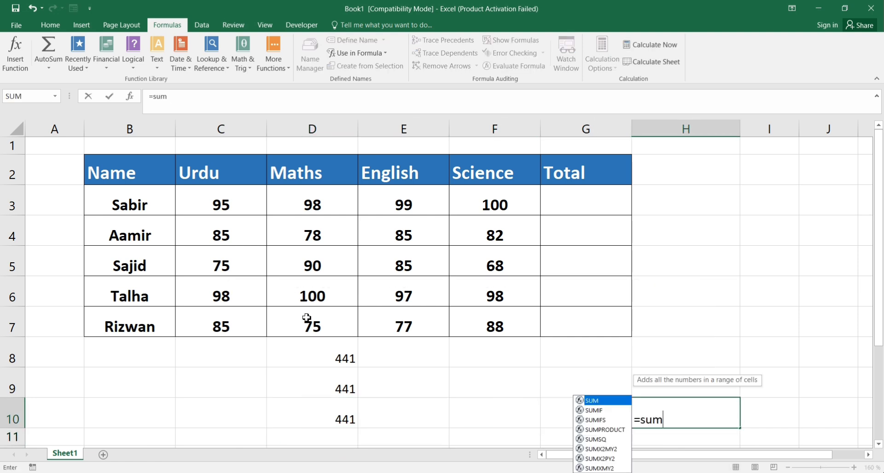
{"action": "type", "text": "("}
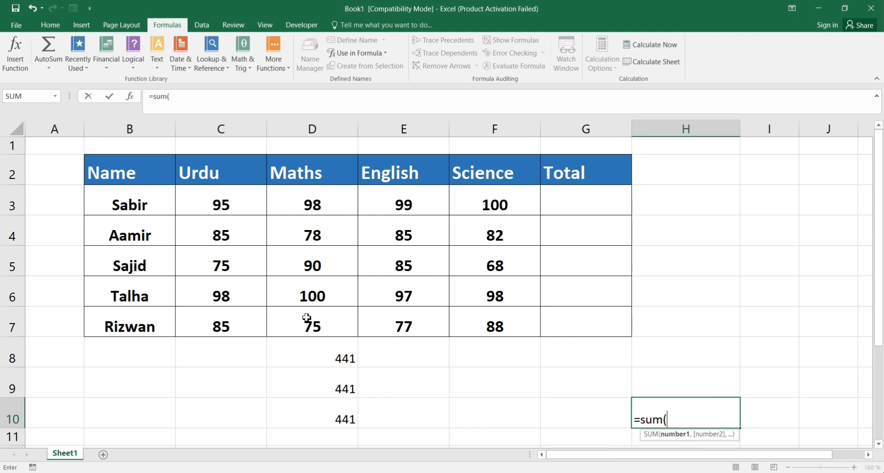
{"action": "type", "text": "urdu"}
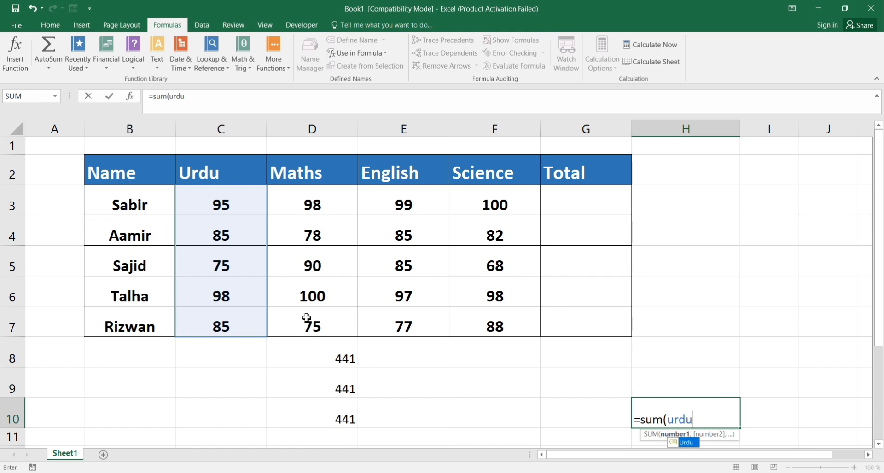
{"action": "key", "text": "Tab"}
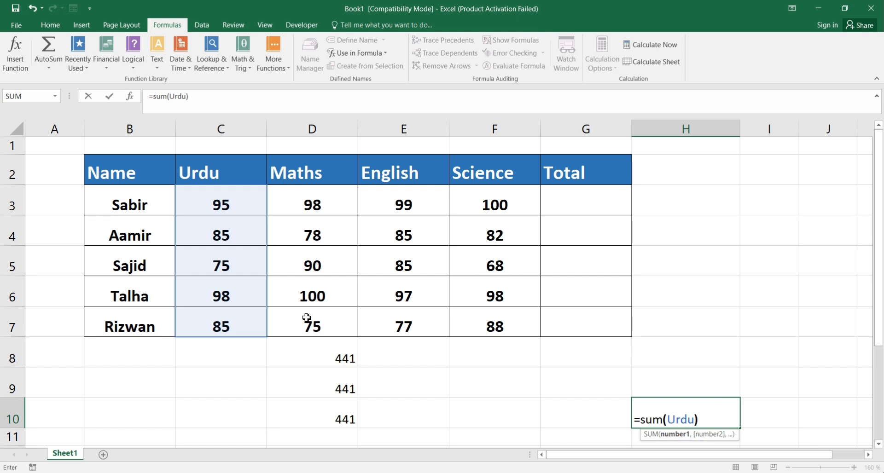
{"action": "type", "text": ")"}
{"action": "key", "text": "Return"}
{"action": "key", "text": "Up"}
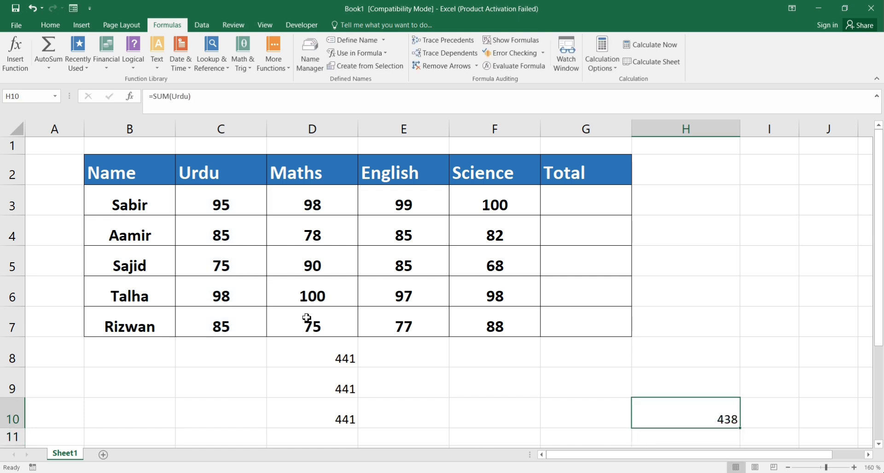
Select the Urdu marks in C3:C7 for comparison, and clear the trial totals from cells D8:H10
{"action": "left_click_drag", "start_coordinate": [226, 205], "coordinate": [244, 328]}
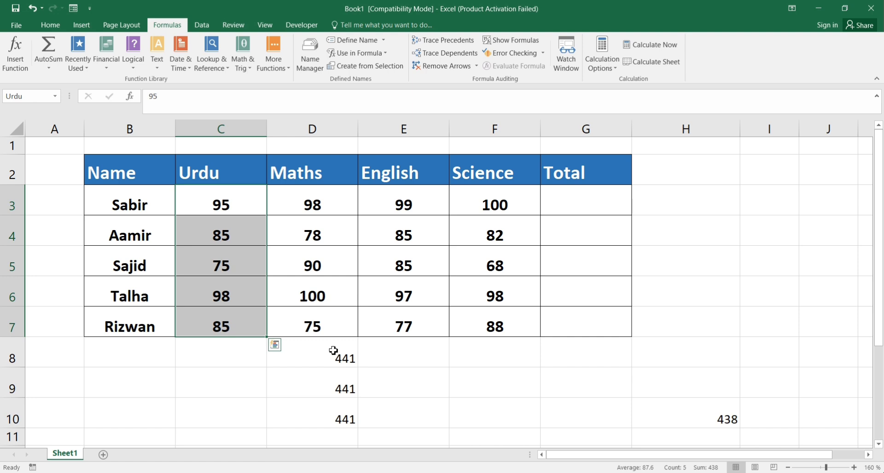
{"action": "left_click_drag", "start_coordinate": [346, 359], "coordinate": [690, 422]}
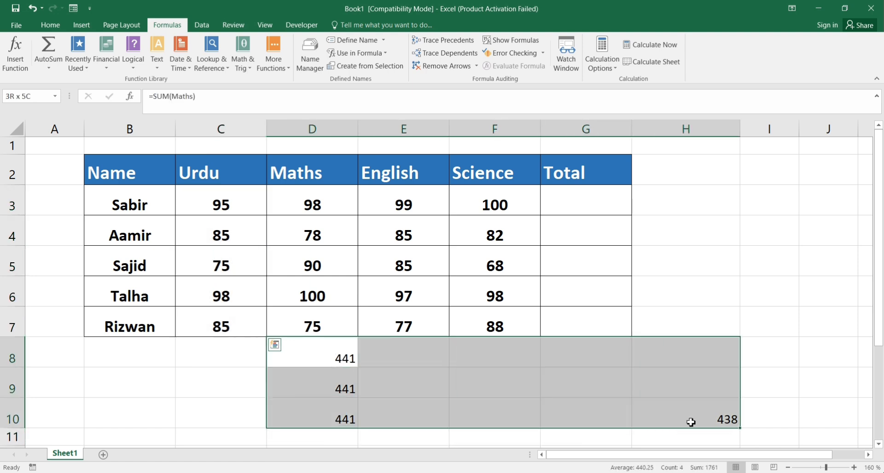
{"action": "key", "text": "Delete"}
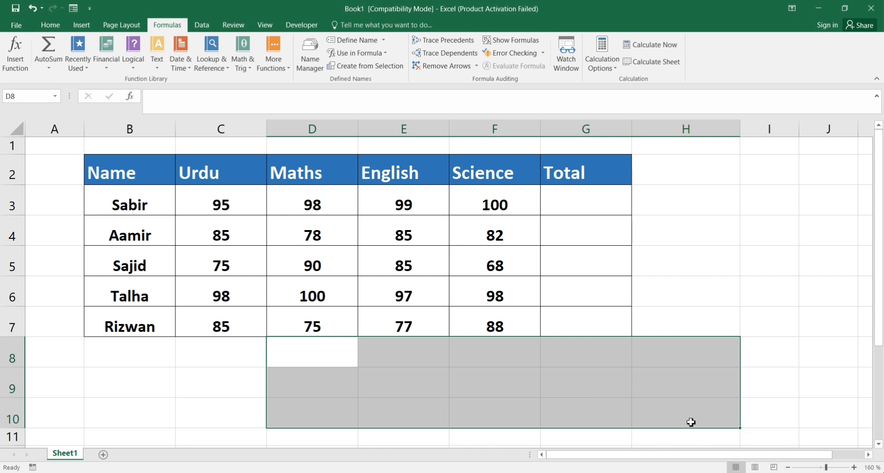
{"action": "key", "text": "Left"}
{"action": "key", "text": "Left"}
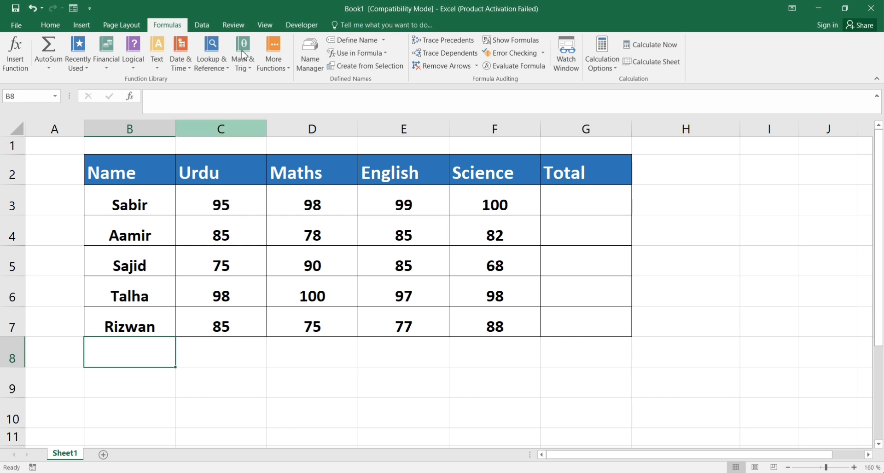
View the defined names available in the Apply Names dialog and close it without applying any
{"action": "left_click", "coordinate": [384, 42]}
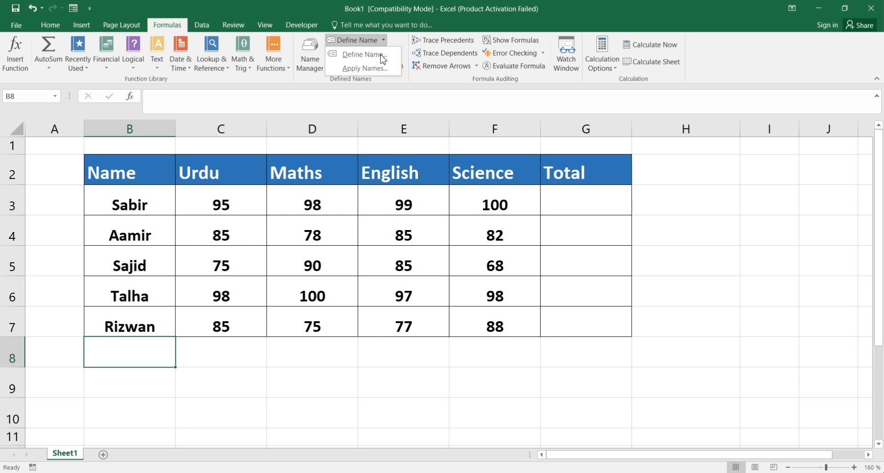
{"action": "left_click", "coordinate": [364, 68]}
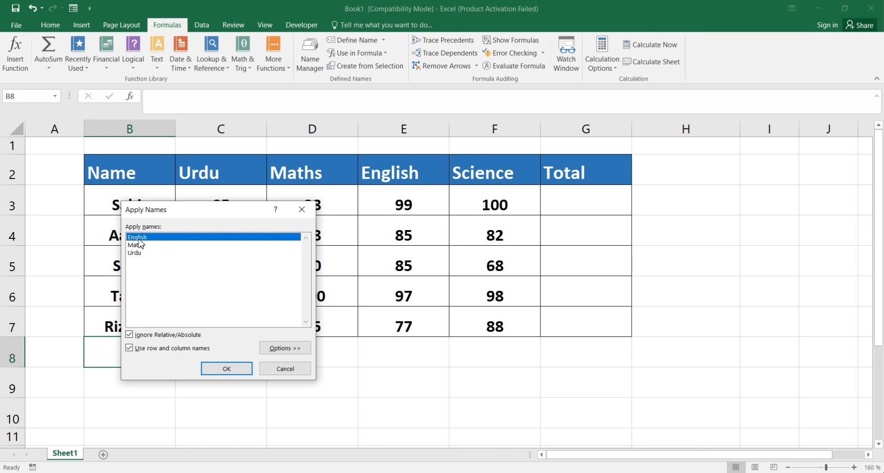
{"action": "left_click", "coordinate": [285, 370]}
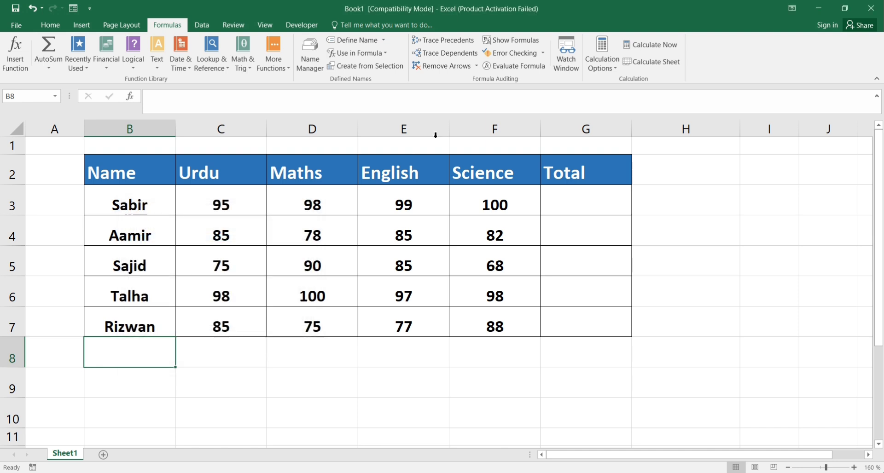
Total the English marks in cell E9 with =SUM(English), inserting the name through Use in Formula, and reselect the cell
{"action": "left_click", "coordinate": [386, 53]}
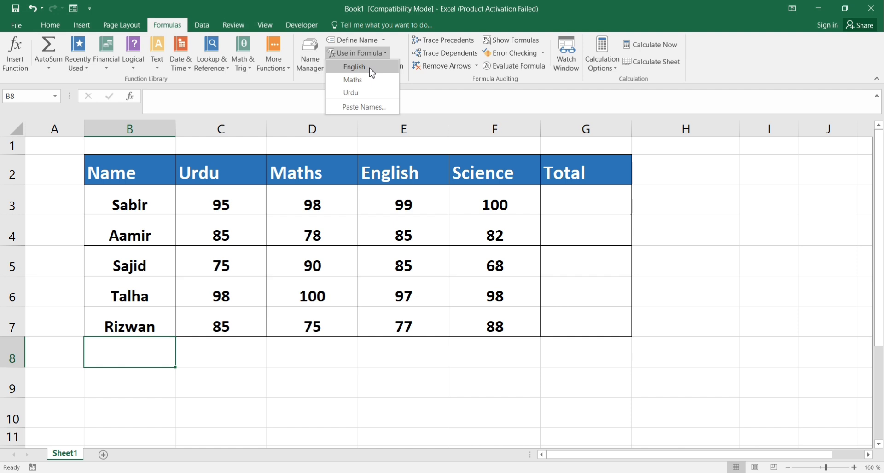
{"action": "left_click", "coordinate": [407, 375]}
{"action": "left_click", "coordinate": [406, 385]}
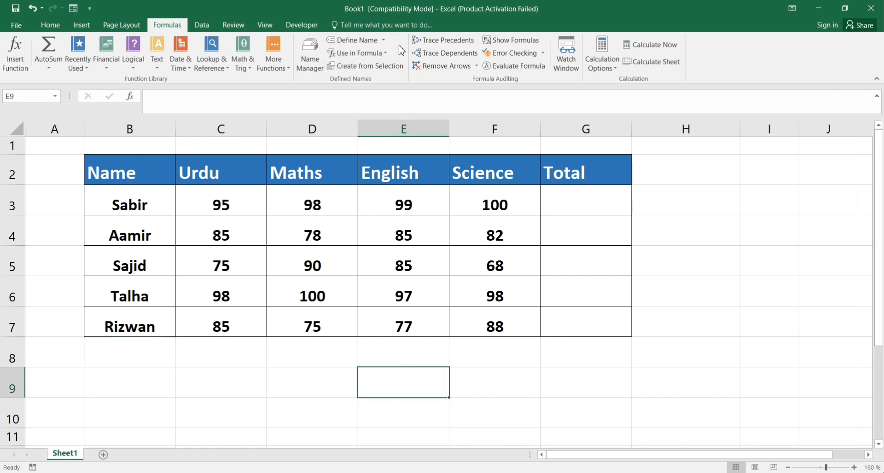
{"action": "left_click", "coordinate": [386, 53]}
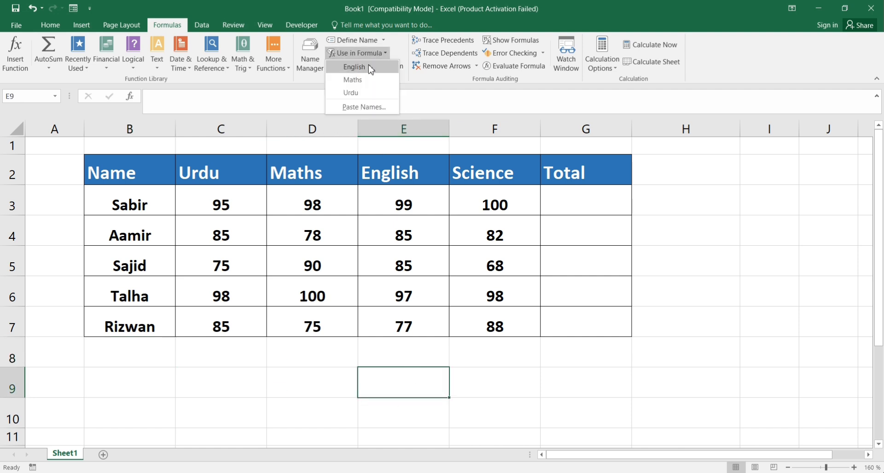
{"action": "left_click", "coordinate": [375, 67]}
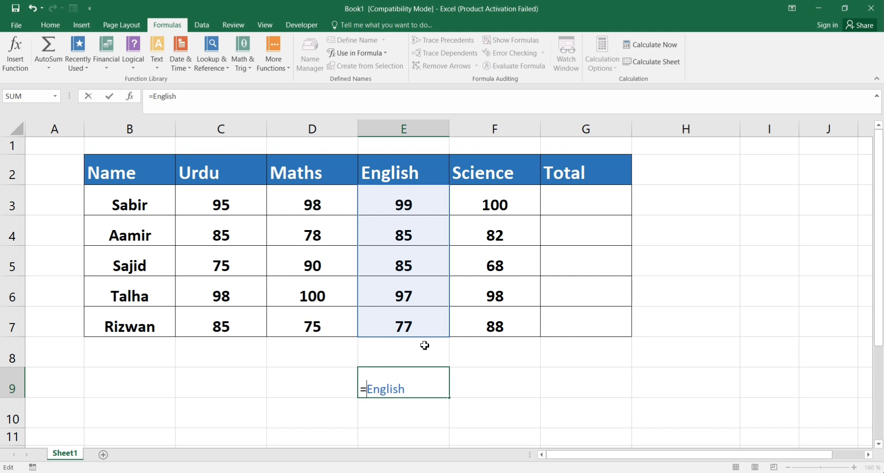
{"action": "type", "text": "Sum("}
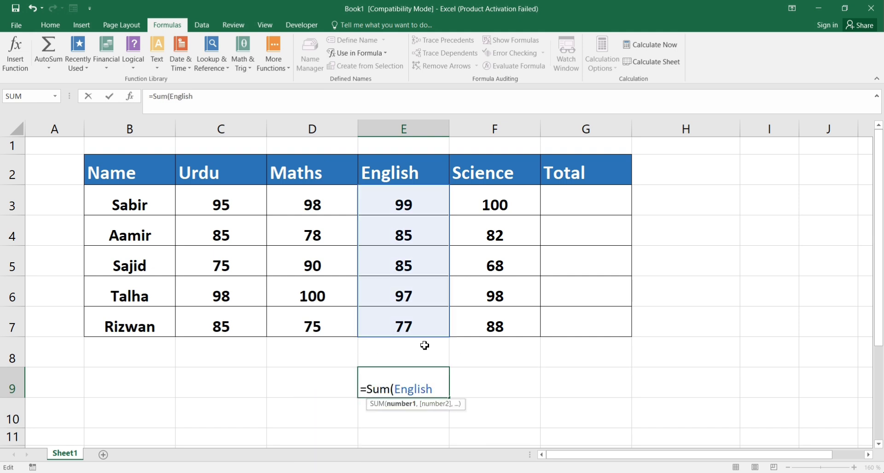
{"action": "key", "text": "Tab"}
{"action": "key", "text": "Return"}
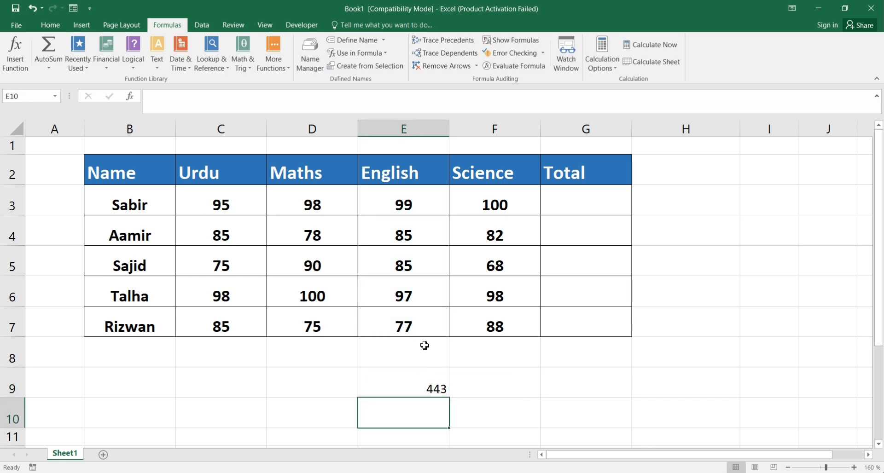
{"action": "key", "text": "Up"}
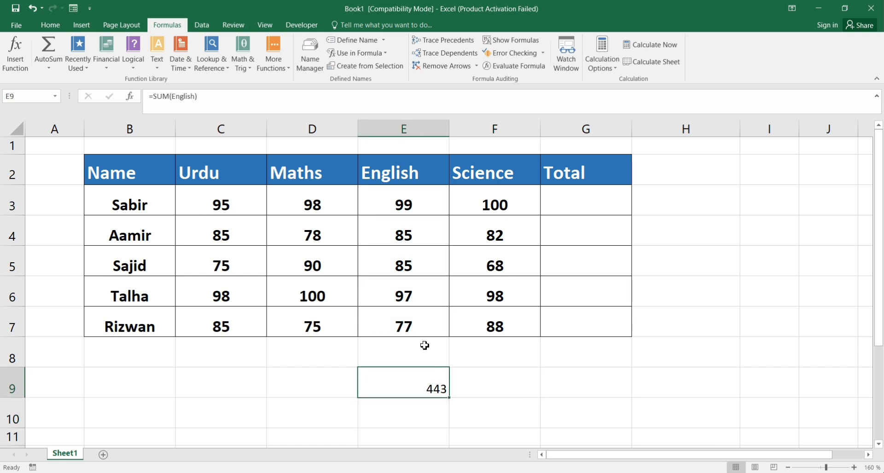
With cell D9 selected, review the names offered by Use in Formula without inserting one
{"action": "key", "text": "Left"}
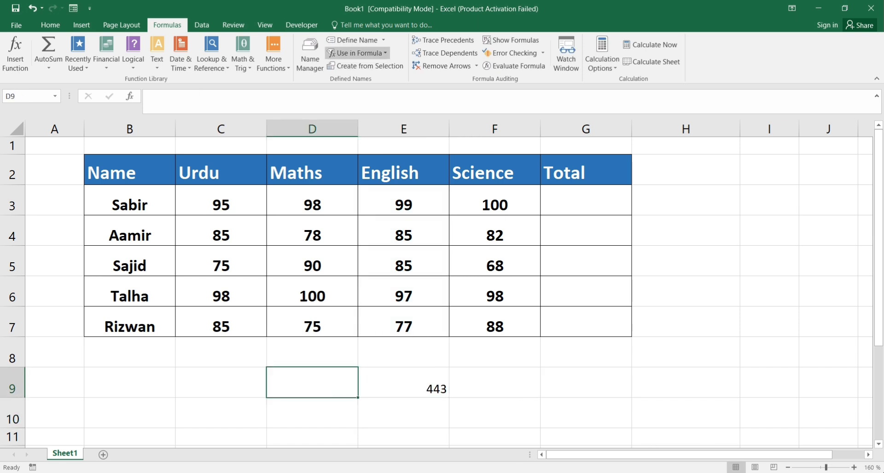
{"action": "left_click", "coordinate": [386, 53]}
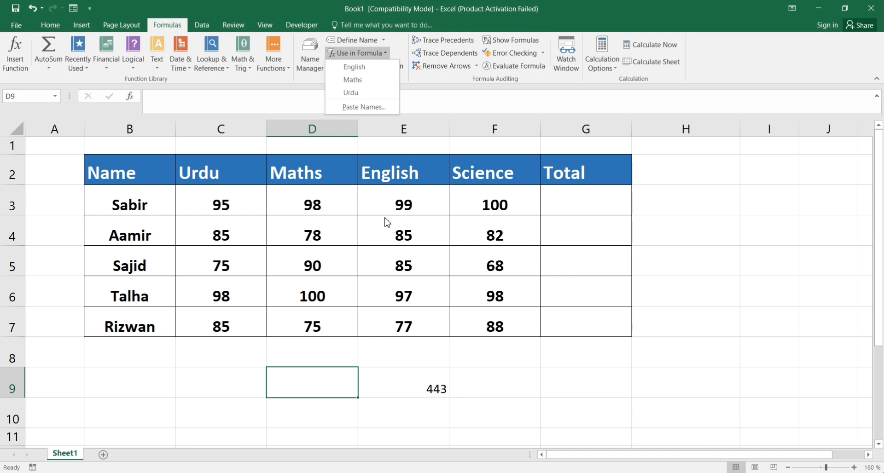
{"action": "left_click", "coordinate": [427, 100]}
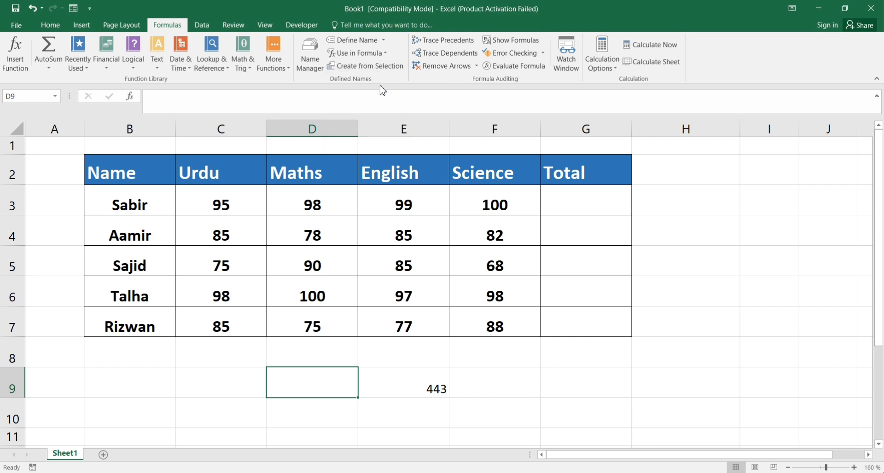
Select the marks table B2:G7, examine the defined names in the Name Manager, and select Urdu with the table's marks uncovered
{"action": "left_click_drag", "start_coordinate": [109, 180], "coordinate": [581, 322]}
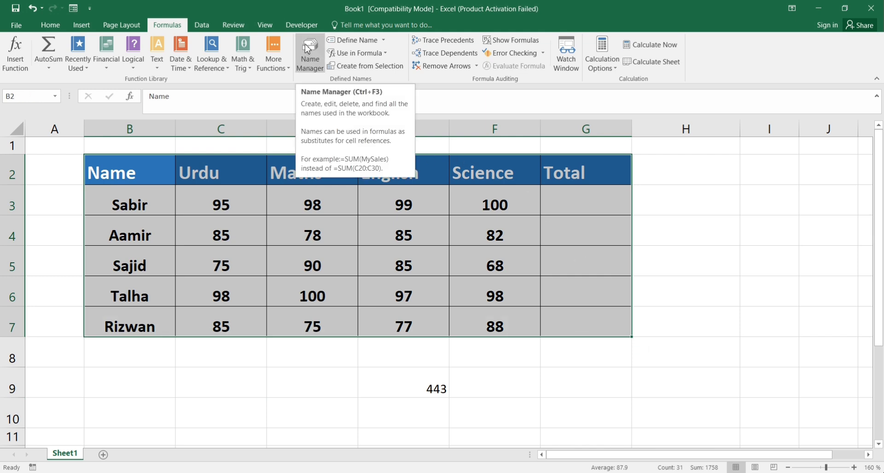
{"action": "left_click", "coordinate": [307, 61]}
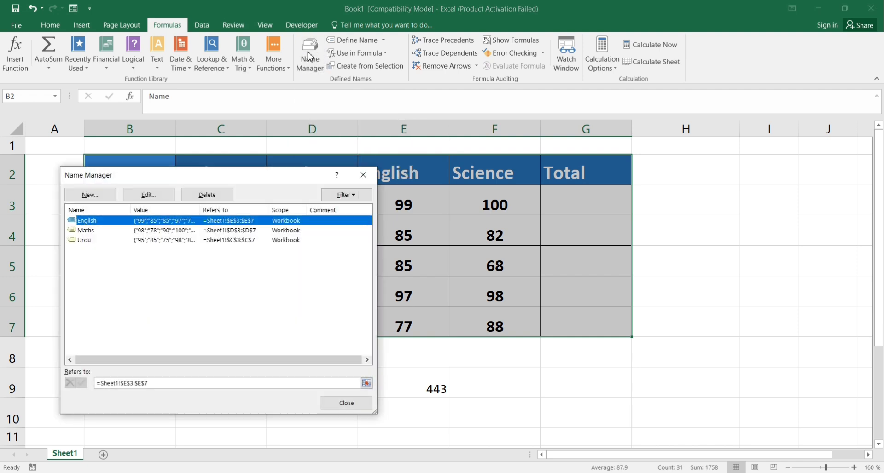
{"action": "left_click_drag", "start_coordinate": [99, 282], "coordinate": [206, 223]}
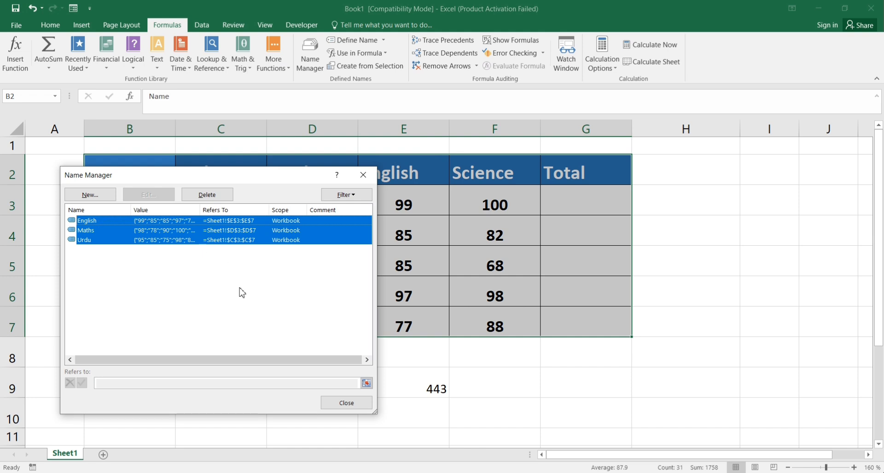
{"action": "left_click", "coordinate": [241, 292]}
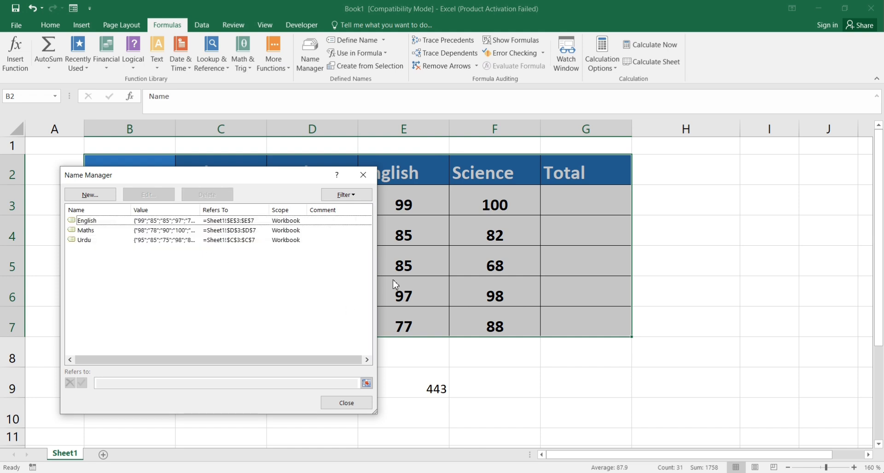
{"action": "left_click", "coordinate": [153, 239]}
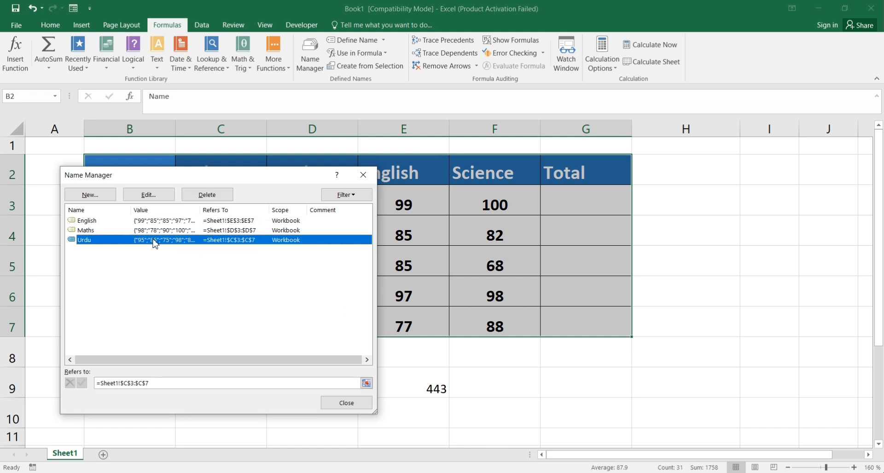
{"action": "left_click_drag", "start_coordinate": [220, 170], "coordinate": [609, 152]}
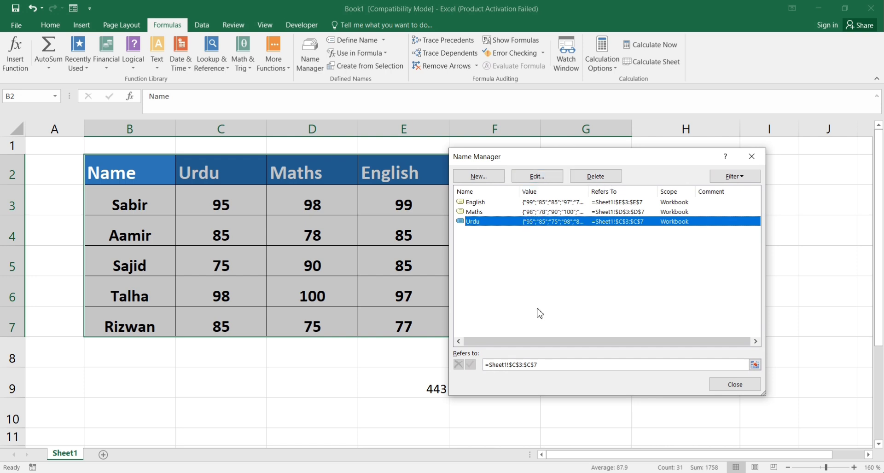
Try to change the reference of the name Urdu to =Sheet1!$C$4:$F$4 in the Name Manager
{"action": "left_click", "coordinate": [509, 365]}
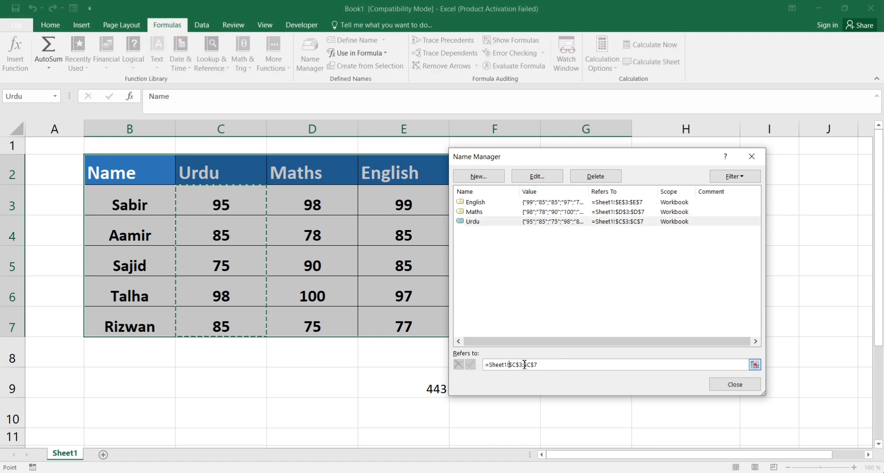
{"action": "left_click", "coordinate": [541, 368]}
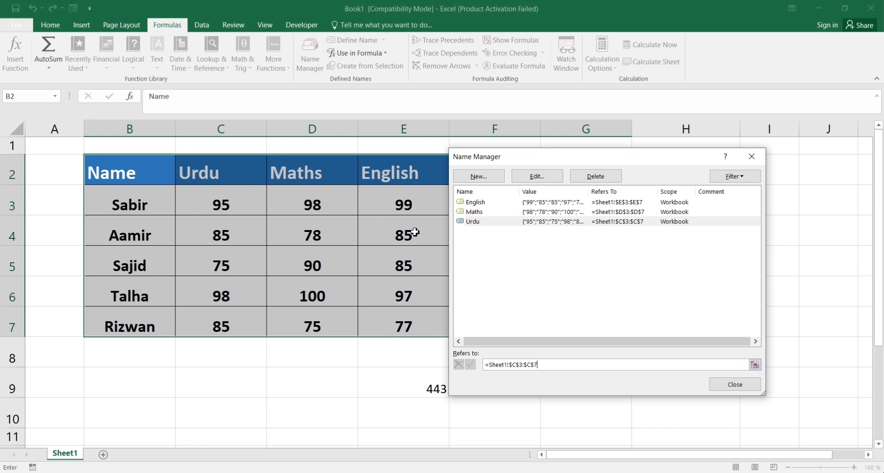
{"action": "left_click_drag", "start_coordinate": [544, 364], "coordinate": [483, 364]}
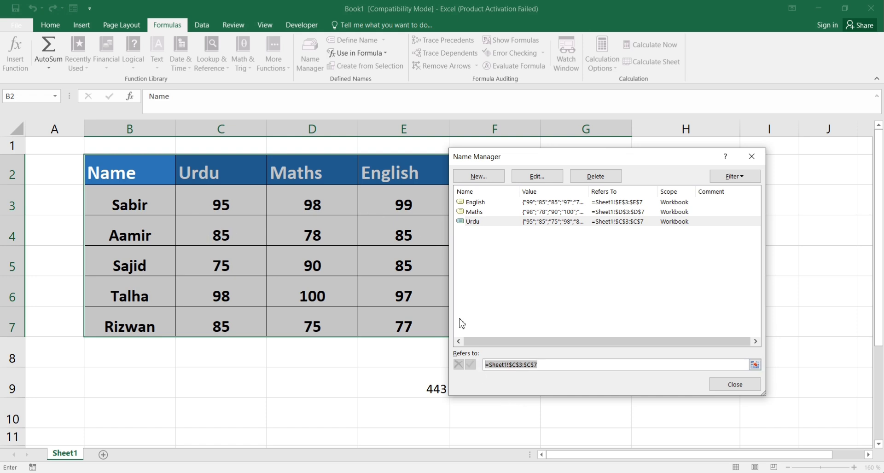
{"action": "left_click_drag", "start_coordinate": [212, 228], "coordinate": [502, 232]}
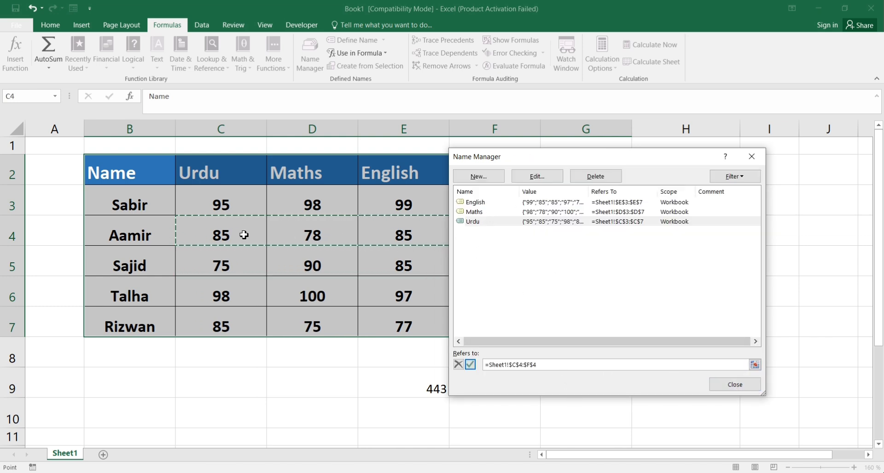
Discard the pending reference change, view the Edit Name settings for Urdu, and cancel without editing
{"action": "left_click", "coordinate": [534, 178]}
{"action": "left_click", "coordinate": [463, 276]}
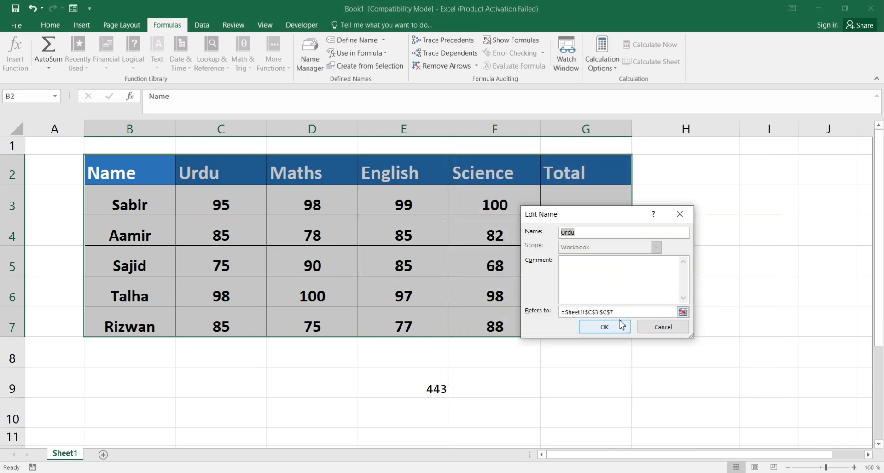
{"action": "left_click", "coordinate": [663, 328]}
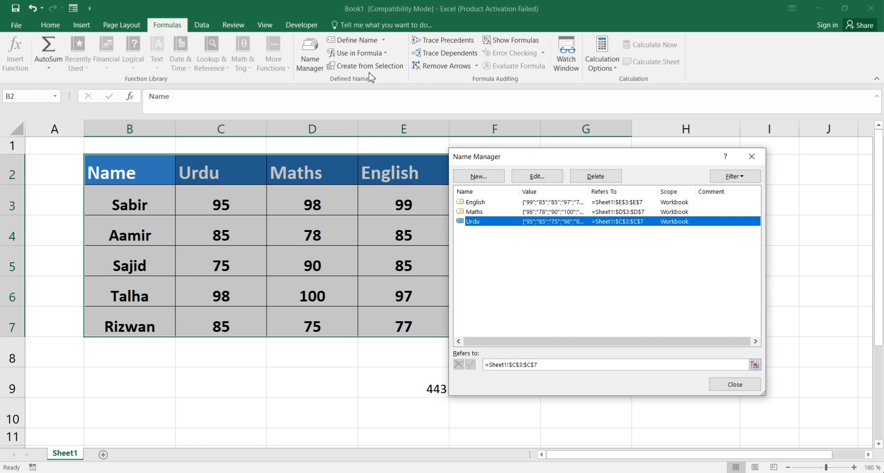
Delete the names English, Maths and Urdu in the Name Manager, and clear the SUM formula in E9
{"action": "left_click_drag", "start_coordinate": [572, 286], "coordinate": [594, 199]}
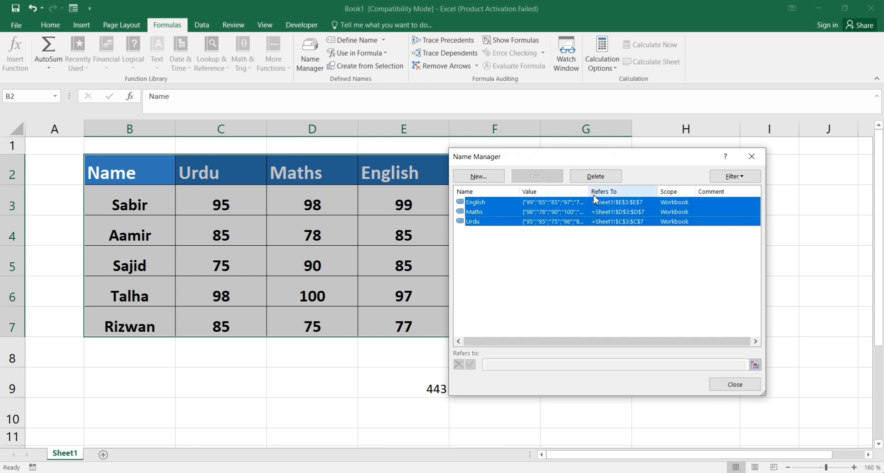
{"action": "left_click", "coordinate": [595, 176]}
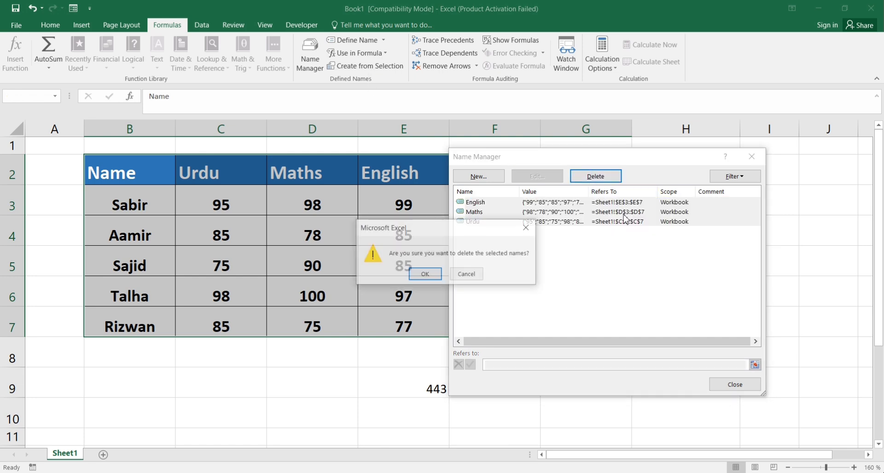
{"action": "left_click", "coordinate": [423, 274]}
{"action": "left_click", "coordinate": [735, 384]}
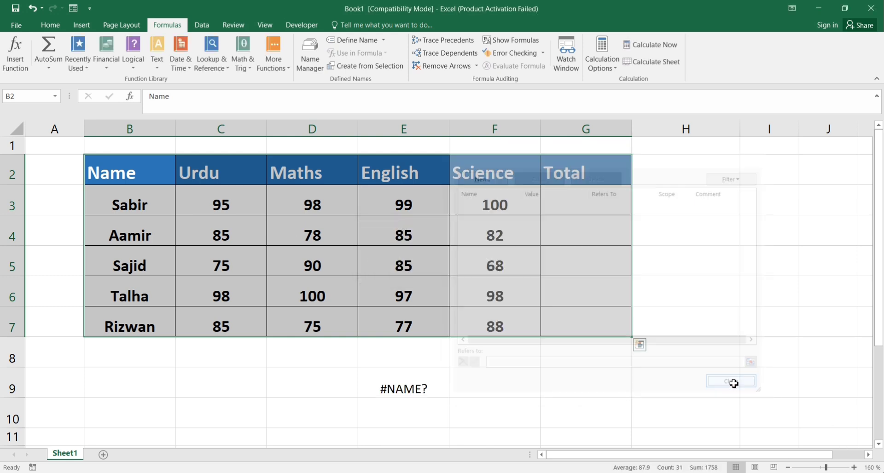
{"action": "left_click", "coordinate": [416, 381]}
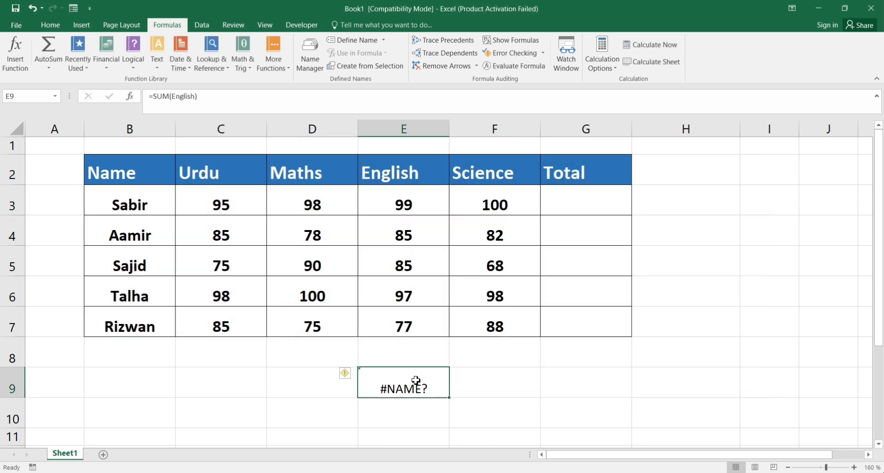
{"action": "key", "text": "Delete"}
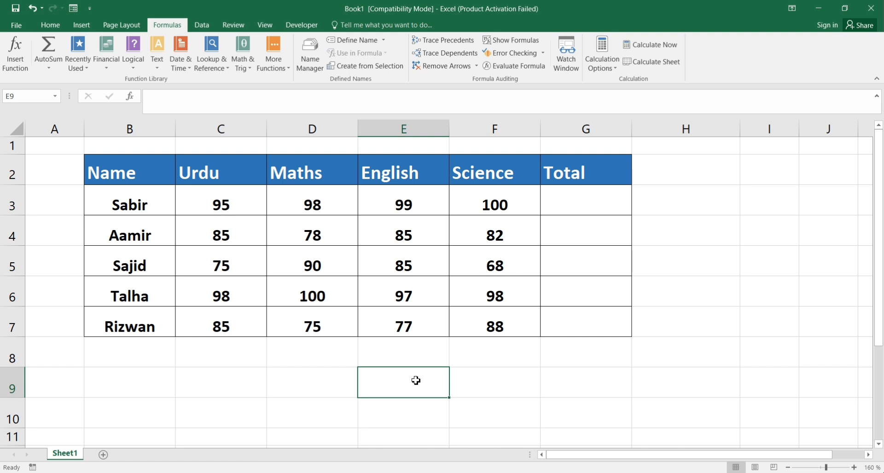
Create names from only the top row of the table B2:G7 and review them in the Name Manager
{"action": "left_click_drag", "start_coordinate": [113, 172], "coordinate": [572, 313]}
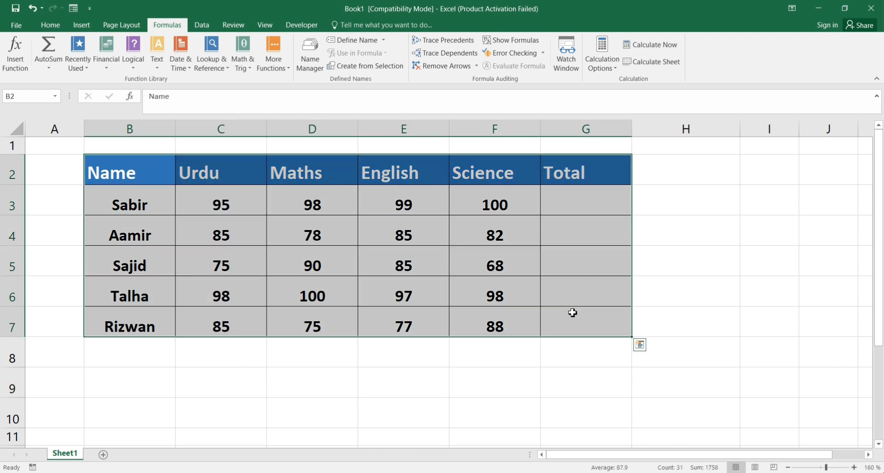
{"action": "left_click", "coordinate": [387, 69]}
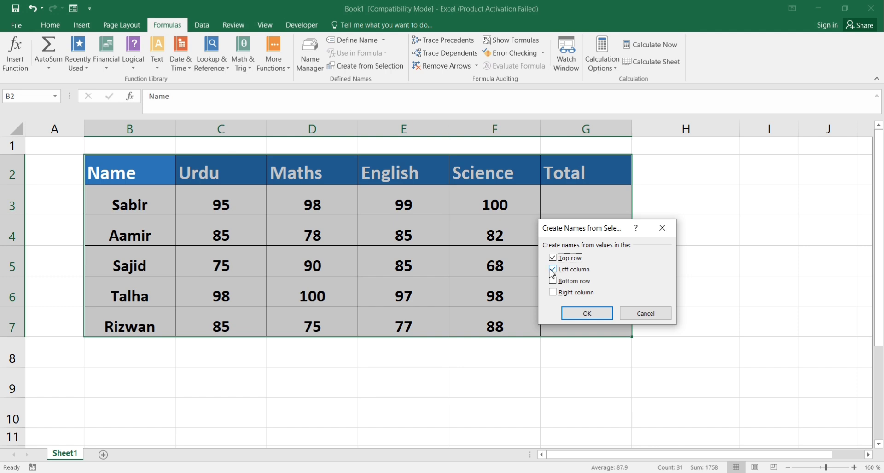
{"action": "left_click", "coordinate": [587, 314]}
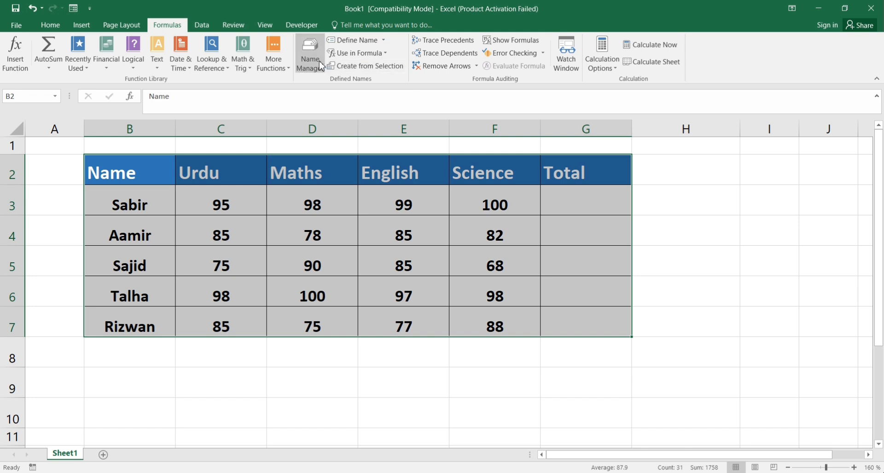
{"action": "left_click", "coordinate": [317, 64]}
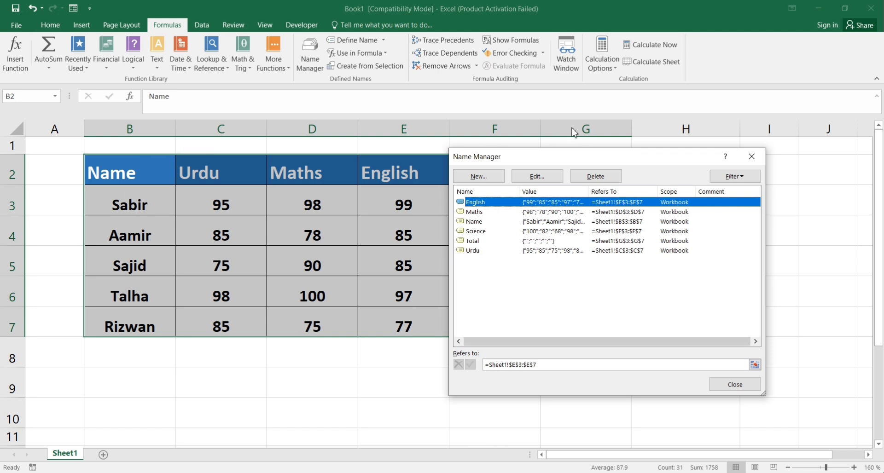
{"action": "left_click_drag", "start_coordinate": [558, 158], "coordinate": [654, 218]}
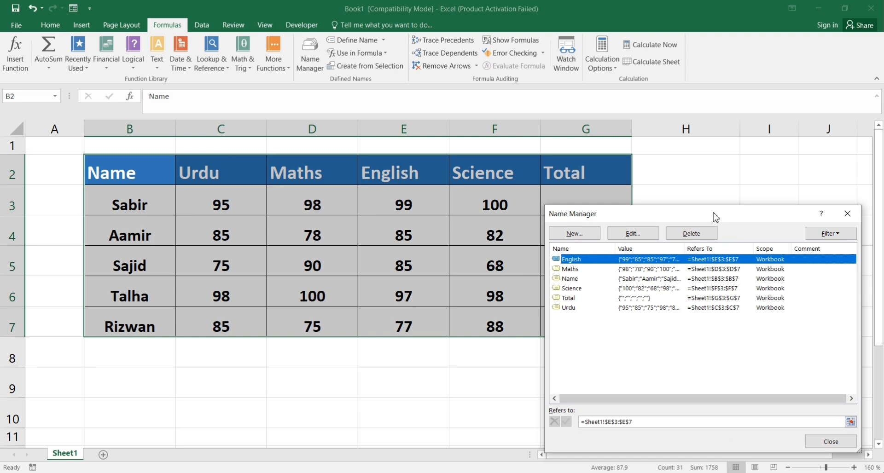
Delete all the column-header names from the Name Manager and close it
{"action": "left_click_drag", "start_coordinate": [647, 356], "coordinate": [752, 315]}
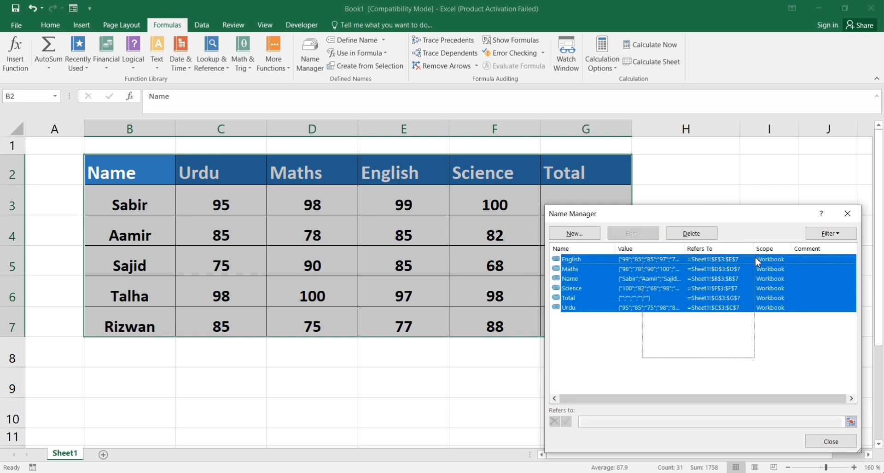
{"action": "left_click", "coordinate": [703, 235]}
{"action": "left_click", "coordinate": [424, 274]}
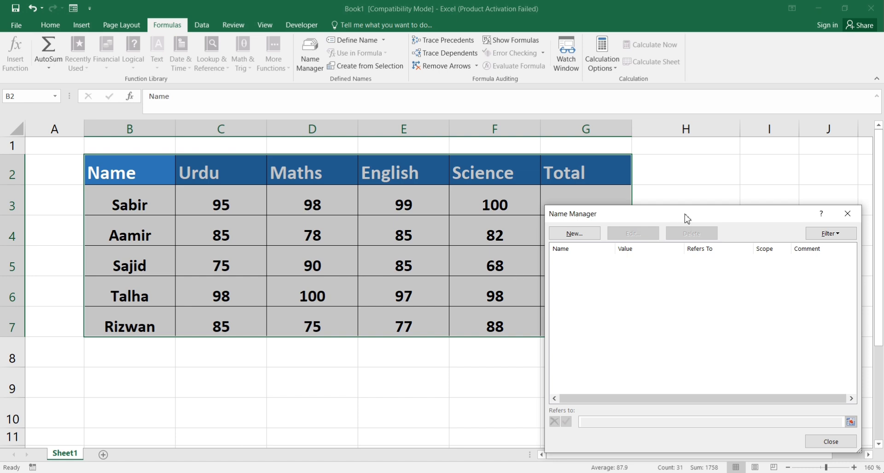
{"action": "left_click_drag", "start_coordinate": [687, 218], "coordinate": [617, 197]}
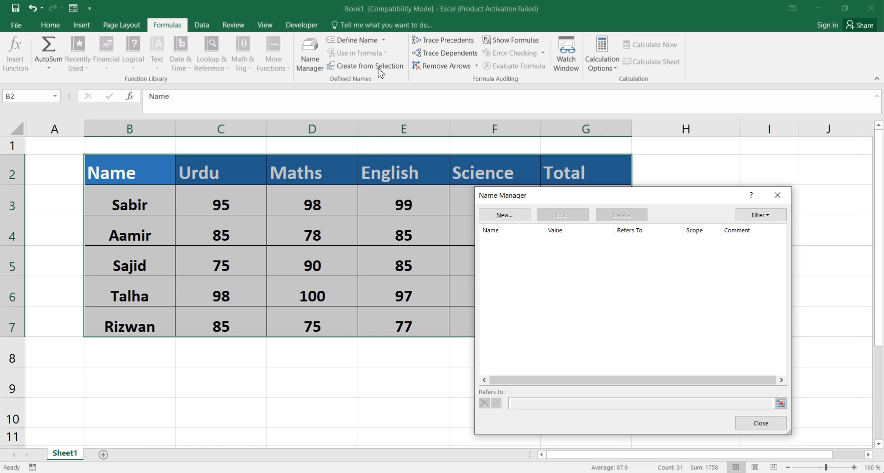
{"action": "left_click", "coordinate": [778, 195]}
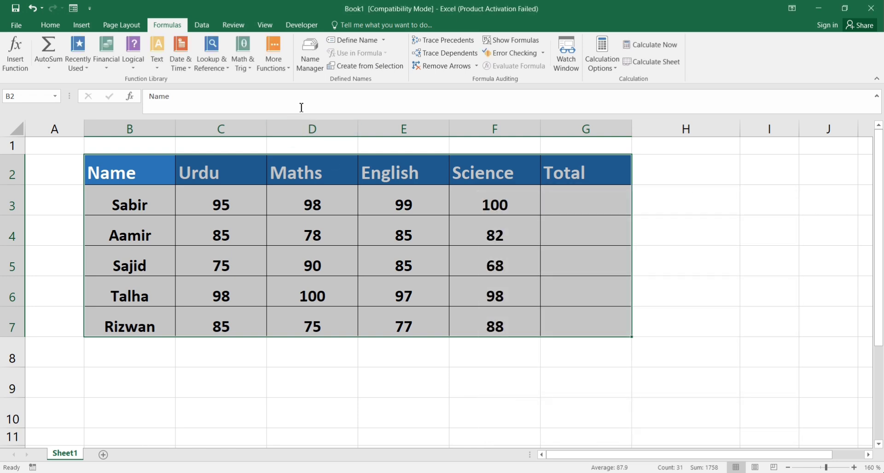
Create names from only the left column of the table B2:G7 and review them in the Name Manager
{"action": "left_click", "coordinate": [352, 68]}
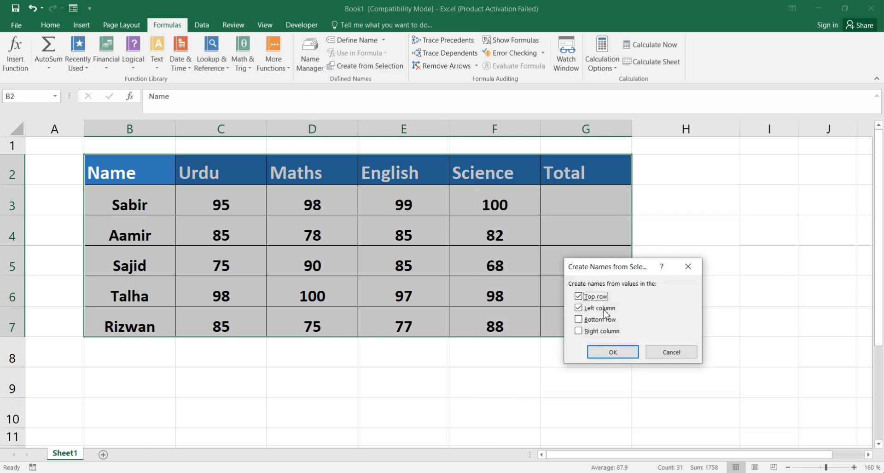
{"action": "left_click", "coordinate": [597, 297]}
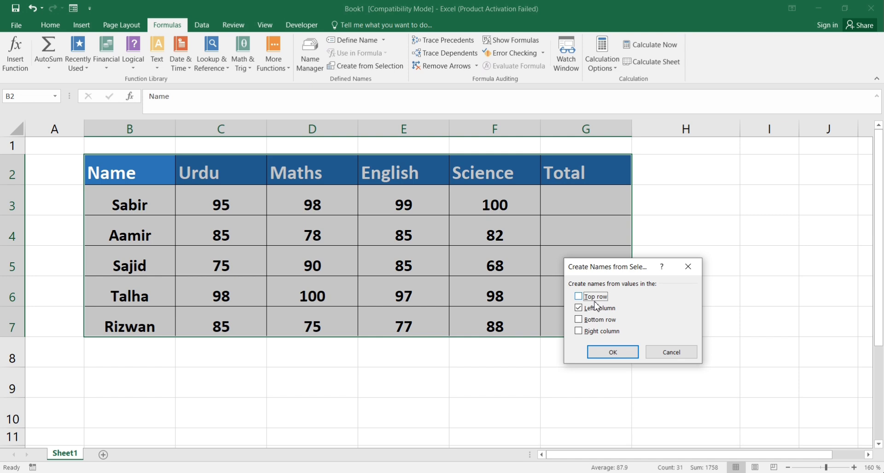
{"action": "left_click", "coordinate": [606, 354]}
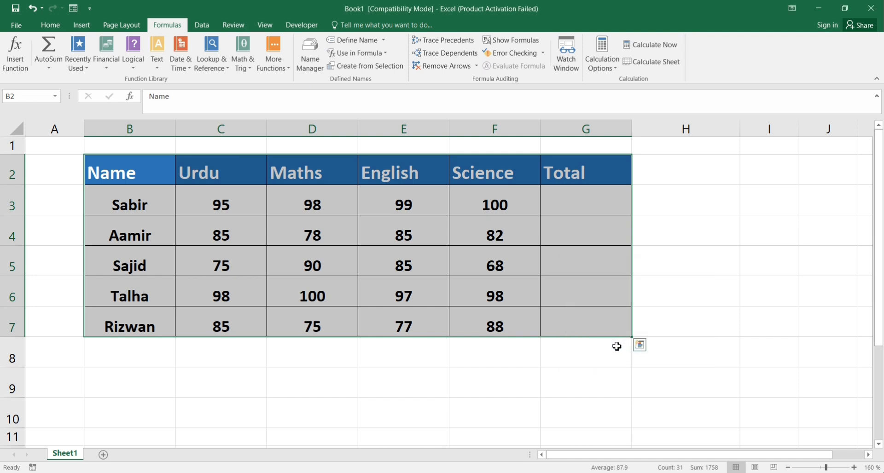
{"action": "left_click", "coordinate": [308, 54]}
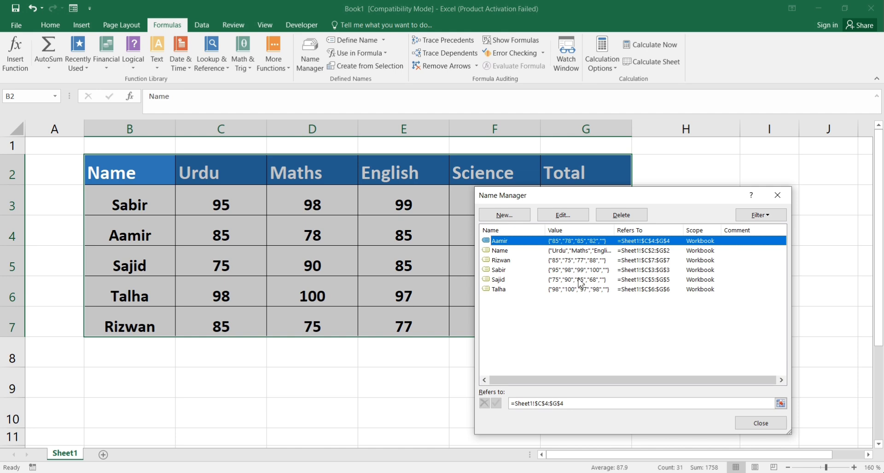
{"action": "left_click", "coordinate": [760, 423]}
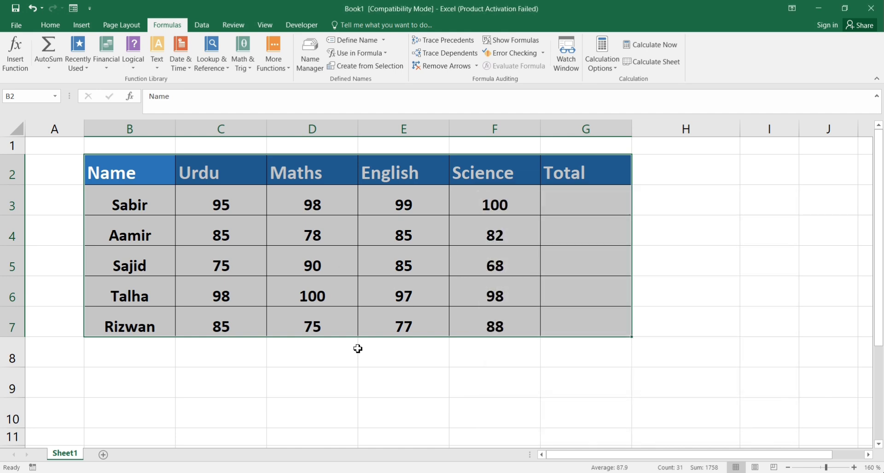
Enter a SUM formula in D8 using the defined name of the student in row 4
{"action": "left_click", "coordinate": [310, 360]}
{"action": "type", "text": "="}
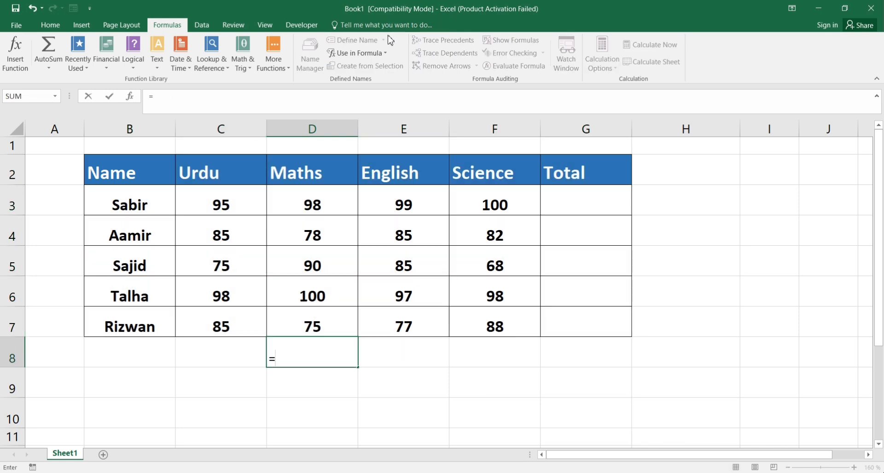
{"action": "left_click", "coordinate": [387, 55]}
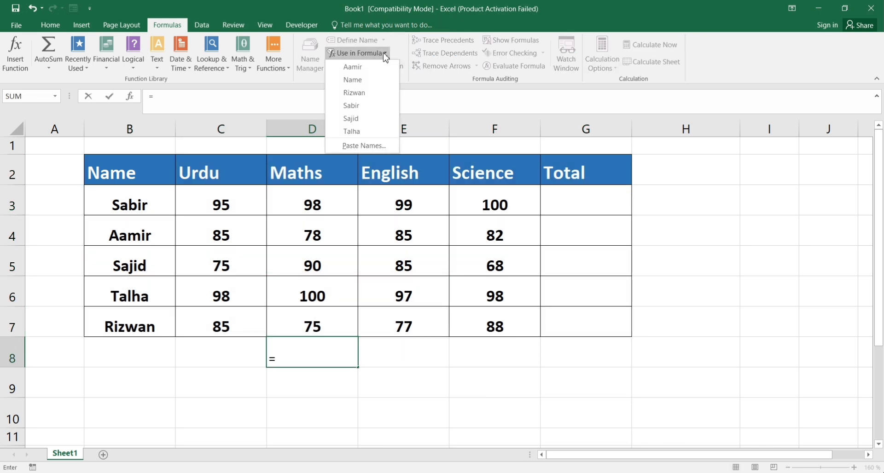
{"action": "left_click", "coordinate": [356, 71]}
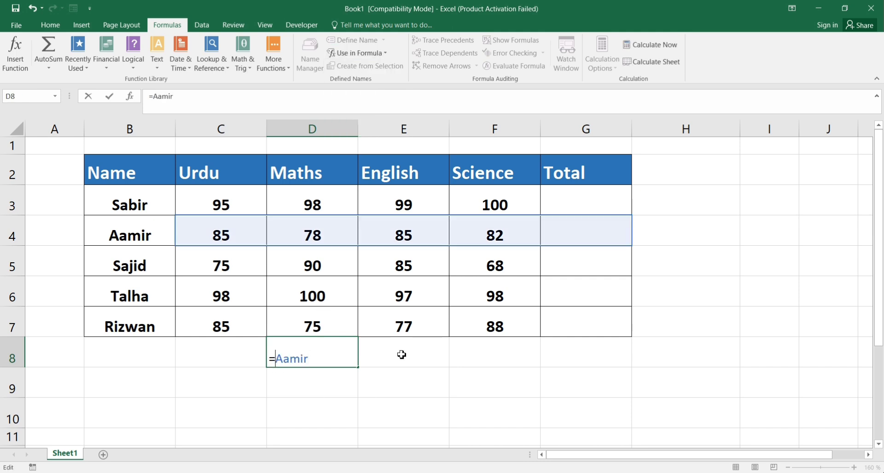
{"action": "type", "text": "sum"}
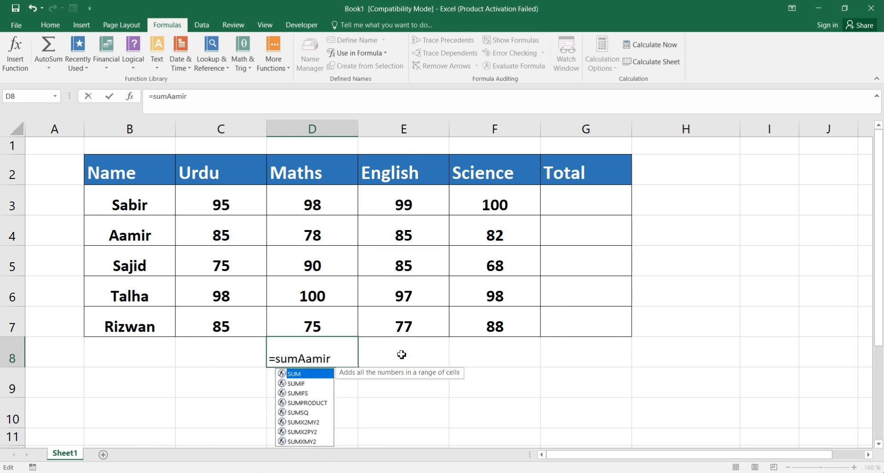
{"action": "key", "text": "Tab"}
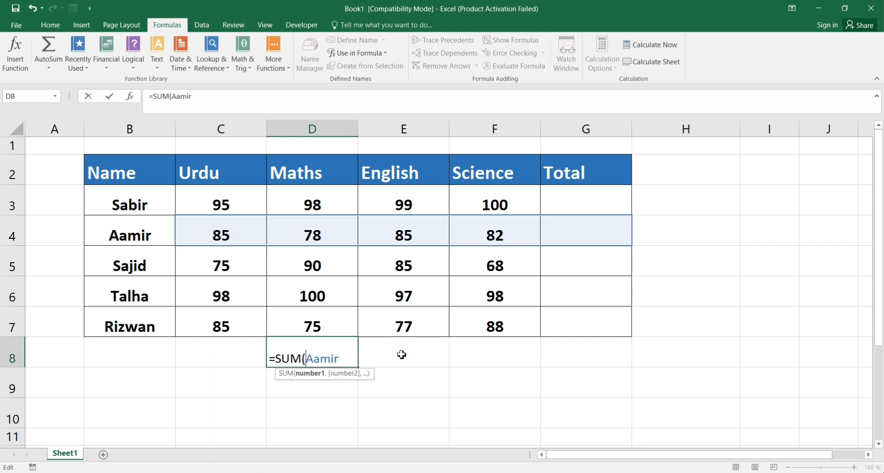
{"action": "key", "text": "Return"}
Select the row 4 marks C4:F4 to compare their sum with the formula in D8
{"action": "key", "text": "Up"}
{"action": "key", "text": "Up"}
{"action": "key", "text": "Up"}
{"action": "key", "text": "Up"}
{"action": "key", "text": "Left"}
{"action": "key", "text": "Up"}
{"action": "key", "text": "shift+Right"}
{"action": "key", "text": "shift+Right"}
{"action": "key", "text": "shift+Right"}
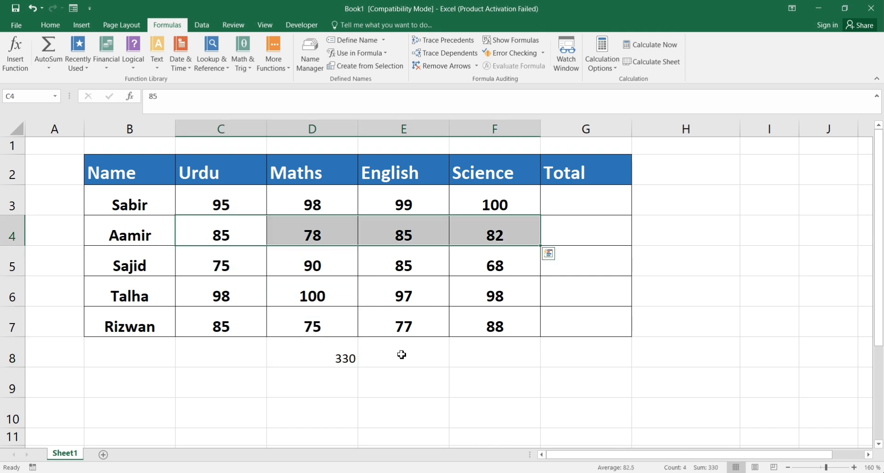
Clear the SUM formula from cell D8
{"action": "key", "text": "Down"}
{"action": "key", "text": "Down"}
{"action": "key", "text": "Down"}
{"action": "key", "text": "Down"}
{"action": "key", "text": "Down"}
{"action": "key", "text": "Right"}
{"action": "key", "text": "Right"}
{"action": "key", "text": "Up"}
{"action": "key", "text": "Left"}
{"action": "key", "text": "Delete"}
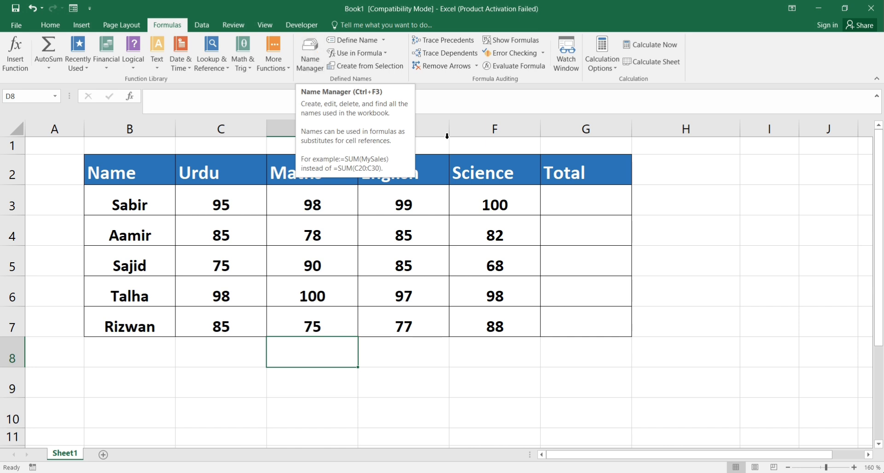
Total the row 3 marks C3:F3 in cell G3 with AutoSum
{"action": "left_click", "coordinate": [495, 260]}
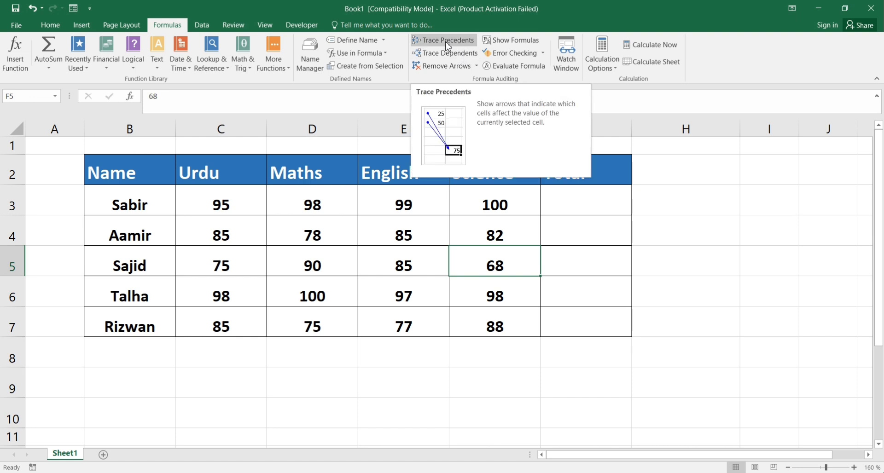
{"action": "left_click", "coordinate": [512, 204]}
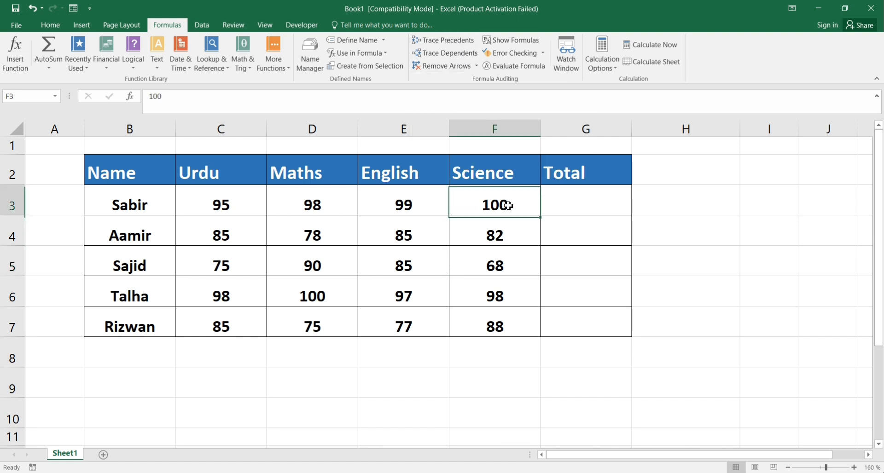
{"action": "left_click", "coordinate": [568, 206]}
{"action": "key", "text": "alt+equal"}
{"action": "key", "text": "Return"}
{"action": "key", "text": "Up"}
Copy the total formula from G3 down to G4:G7 and end copy mode
{"action": "key", "text": "ctrl+c"}
{"action": "key", "text": "shift+Down"}
{"action": "key", "text": "shift+Down"}
{"action": "key", "text": "shift+Down"}
{"action": "key", "text": "shift+Down"}
{"action": "key", "text": "shift+Down"}
{"action": "key", "text": "shift+Up"}
{"action": "key", "text": "ctrl+v"}
{"action": "key", "text": "shift+Up"}
{"action": "key", "text": "shift+Up"}
{"action": "key", "text": "shift+Up"}
{"action": "key", "text": "shift+Up"}
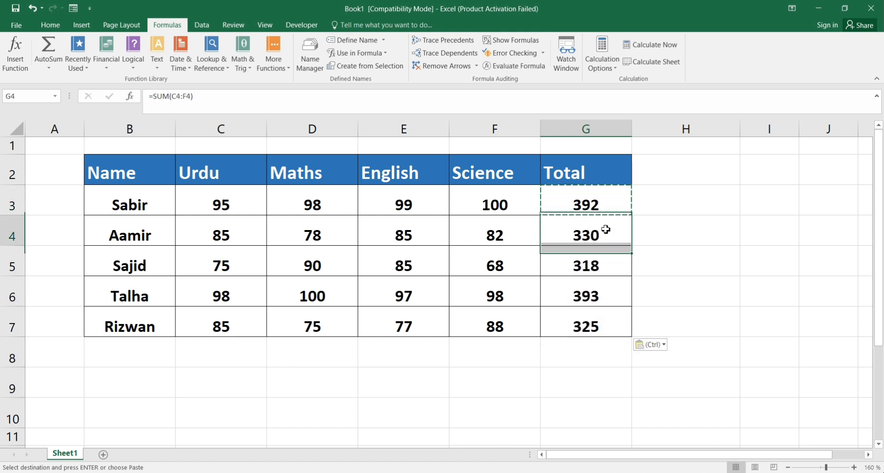
{"action": "key", "text": "Up"}
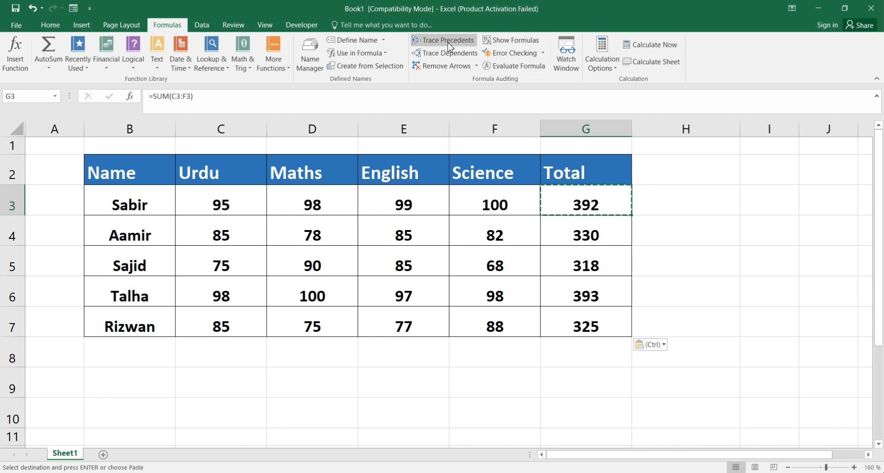
{"action": "left_click", "coordinate": [581, 224]}
{"action": "key", "text": "Escape"}
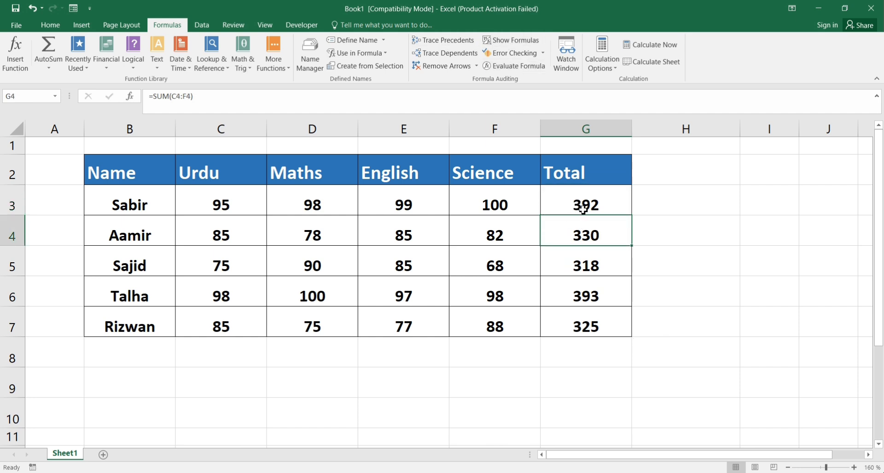
Trace the precedents of the total in G3, and remove the tracer arrows after viewing them
{"action": "left_click", "coordinate": [583, 206]}
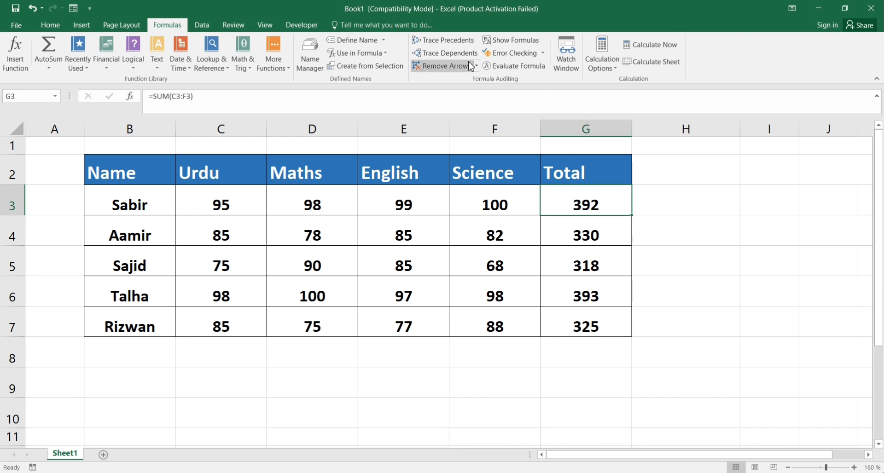
{"action": "left_click", "coordinate": [443, 43]}
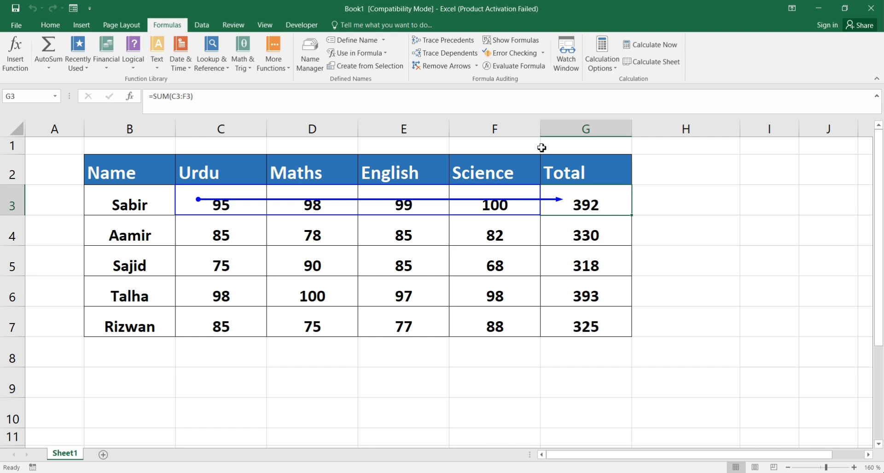
{"action": "left_click", "coordinate": [440, 67]}
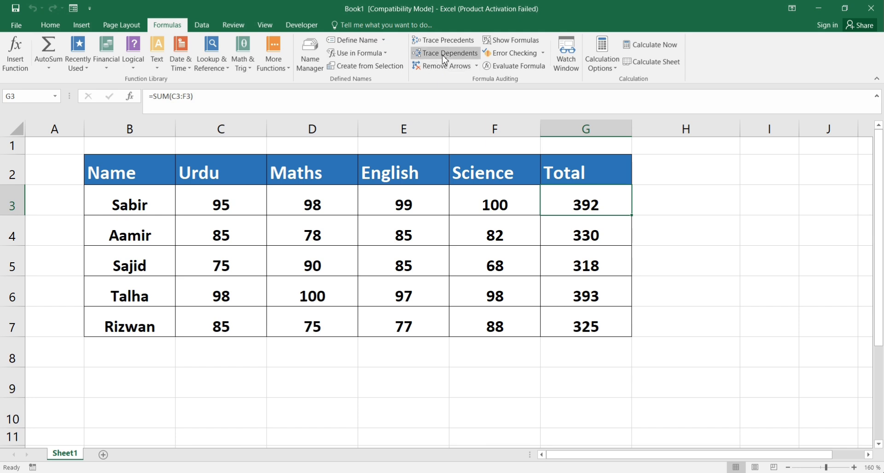
Total the English marks E3:E7 in cell E8 with AutoSum
{"action": "left_click", "coordinate": [317, 252]}
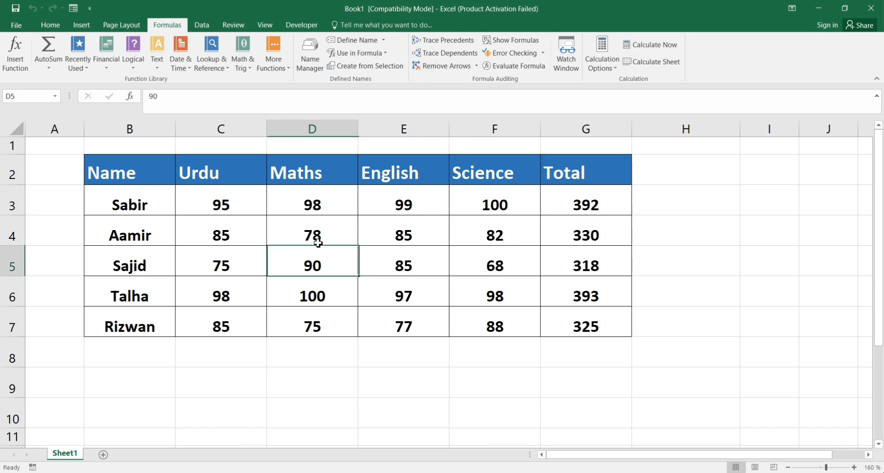
{"action": "left_click", "coordinate": [320, 239]}
{"action": "left_click", "coordinate": [414, 242]}
{"action": "left_click", "coordinate": [405, 274]}
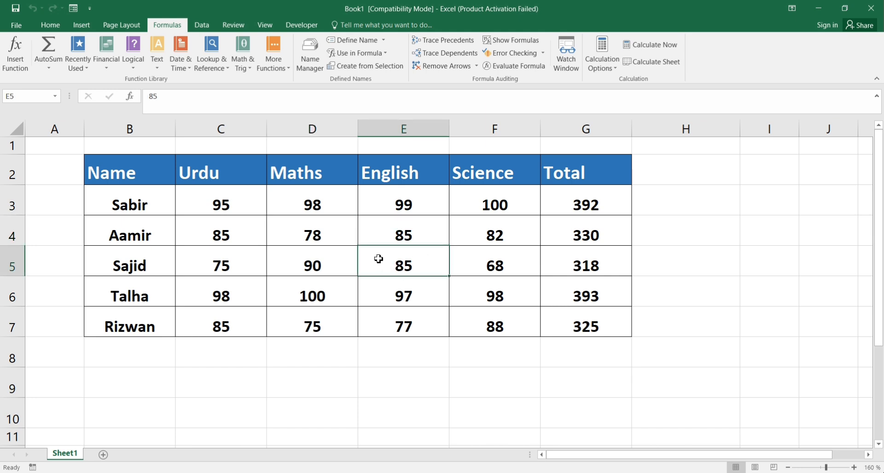
{"action": "left_click", "coordinate": [400, 343]}
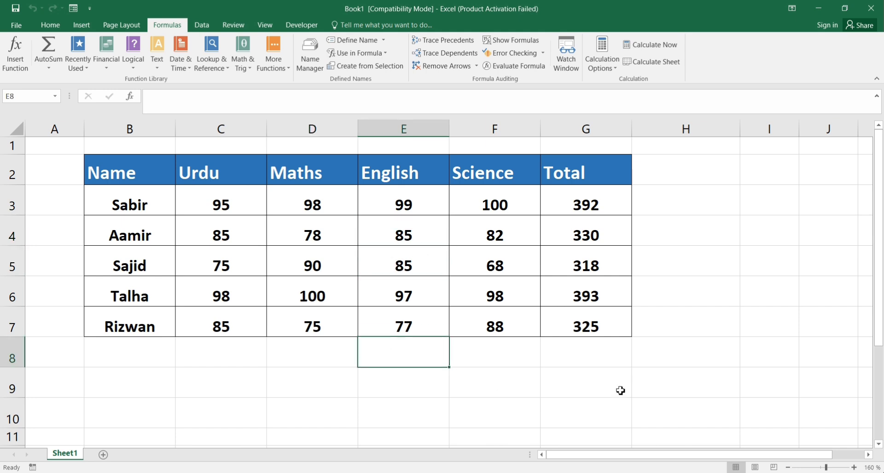
{"action": "key", "text": "alt+equal"}
{"action": "key", "text": "Return"}
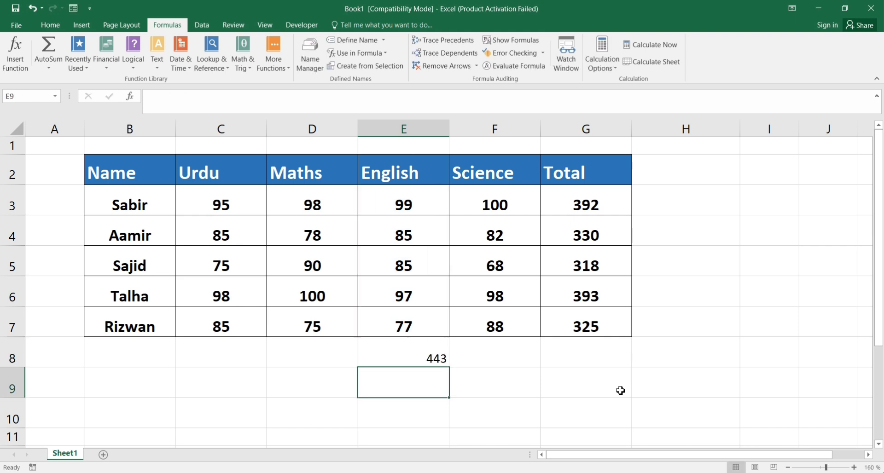
Enter the formula =E5+D7 in cell D8
{"action": "key", "text": "Up"}
{"action": "key", "text": "Left"}
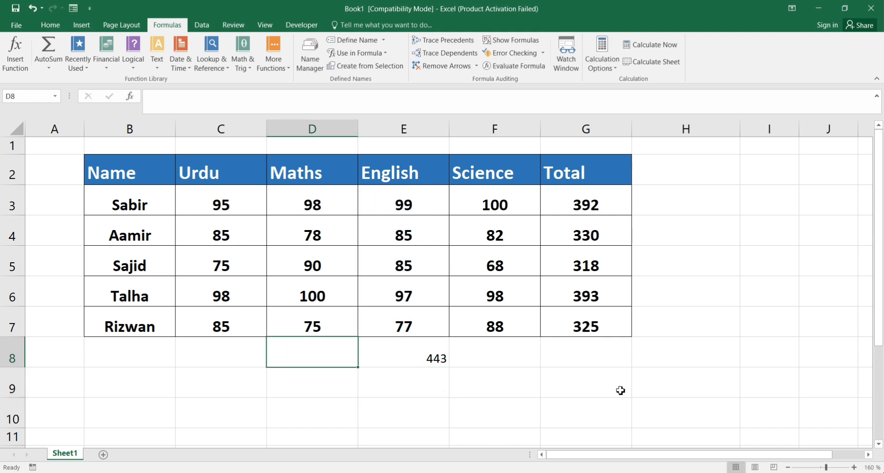
{"action": "type", "text": "="}
{"action": "key", "text": "Right"}
{"action": "key", "text": "Up"}
{"action": "key", "text": "Up"}
{"action": "key", "text": "Up"}
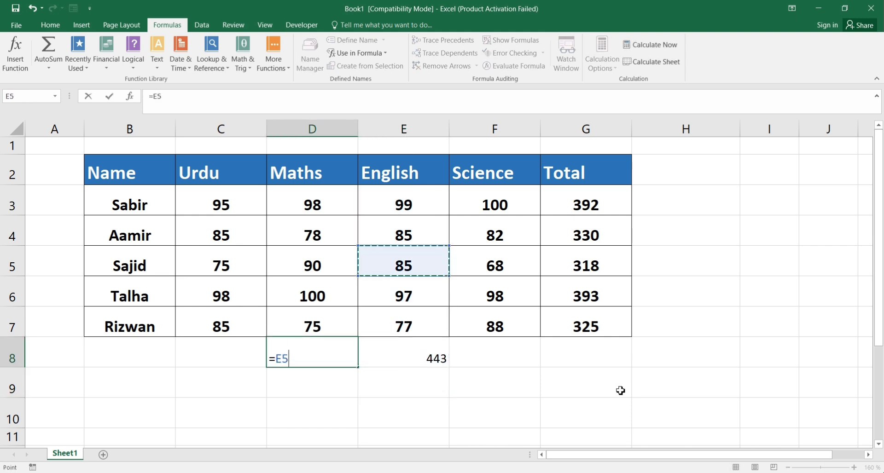
{"action": "type", "text": "+"}
{"action": "key", "text": "Up"}
{"action": "key", "text": "Left"}
{"action": "key", "text": "Right"}
{"action": "key", "text": "Return"}
Review the formula in D8 and the marks in row 5 around cell E5
{"action": "key", "text": "Up"}
{"action": "key", "text": "Up"}
{"action": "key", "text": "Up"}
{"action": "key", "text": "Up"}
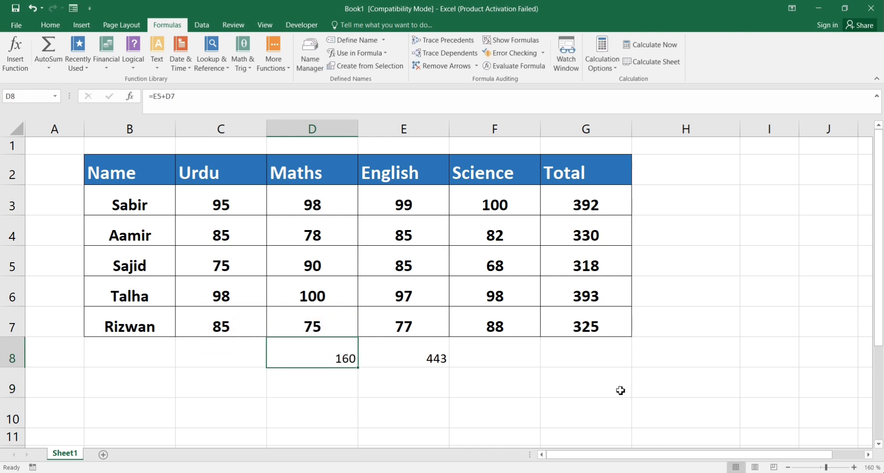
{"action": "key", "text": "Right"}
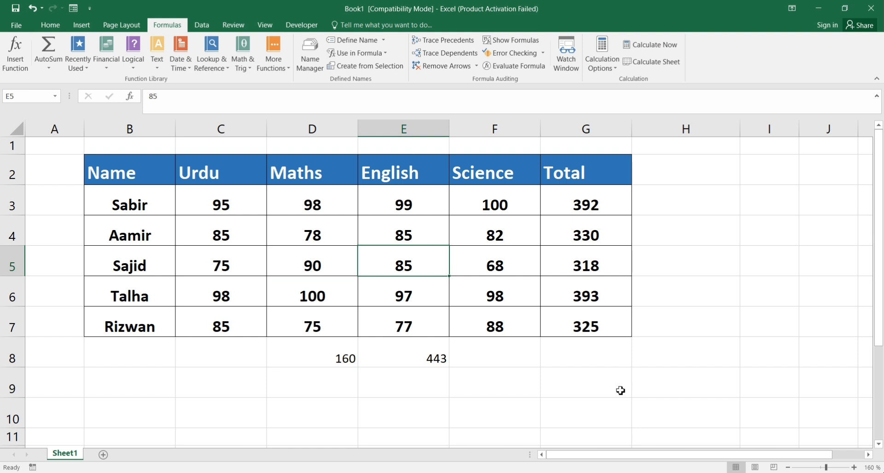
{"action": "key", "text": "Right"}
{"action": "key", "text": "Right"}
{"action": "key", "text": "Left"}
{"action": "key", "text": "Left"}
{"action": "key", "text": "Left"}
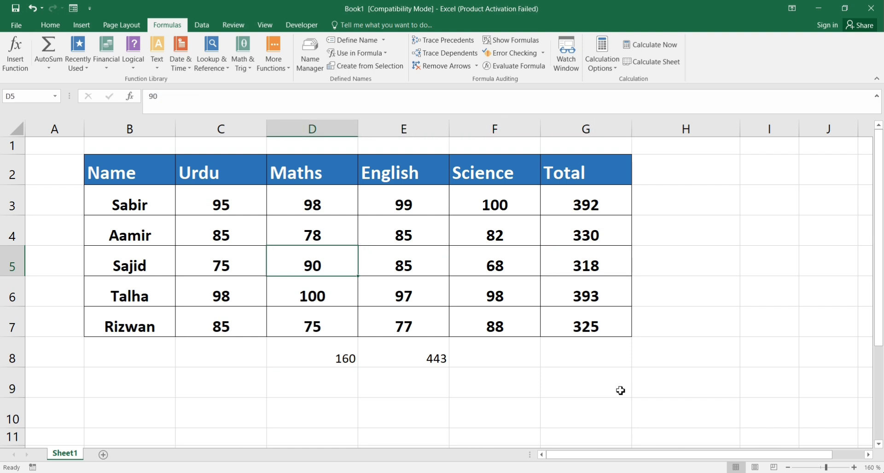
{"action": "key", "text": "Right"}
{"action": "key", "text": "Down"}
{"action": "key", "text": "Down"}
{"action": "key", "text": "Down"}
{"action": "key", "text": "Down"}
{"action": "key", "text": "Left"}
{"action": "key", "text": "Up"}
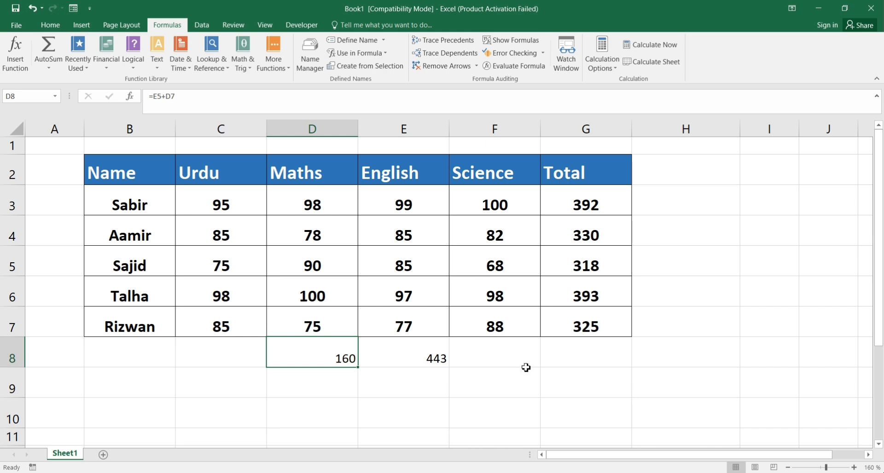
Trace the dependents of the English mark in E5 and check the formulas in D8, E8 and G5
{"action": "left_click", "coordinate": [387, 261]}
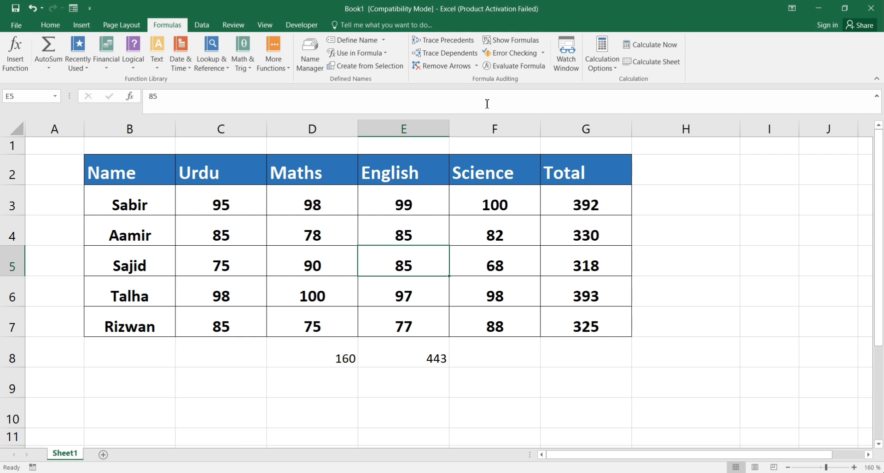
{"action": "left_click", "coordinate": [457, 54]}
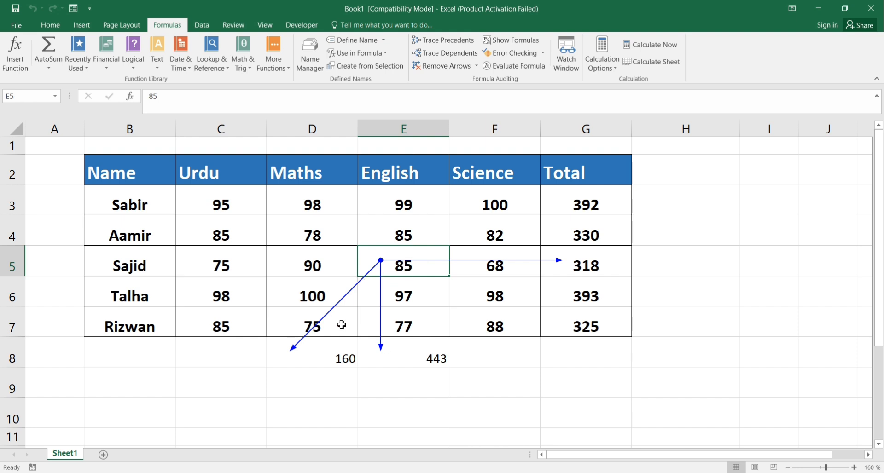
{"action": "left_click", "coordinate": [317, 345]}
{"action": "left_click", "coordinate": [402, 349]}
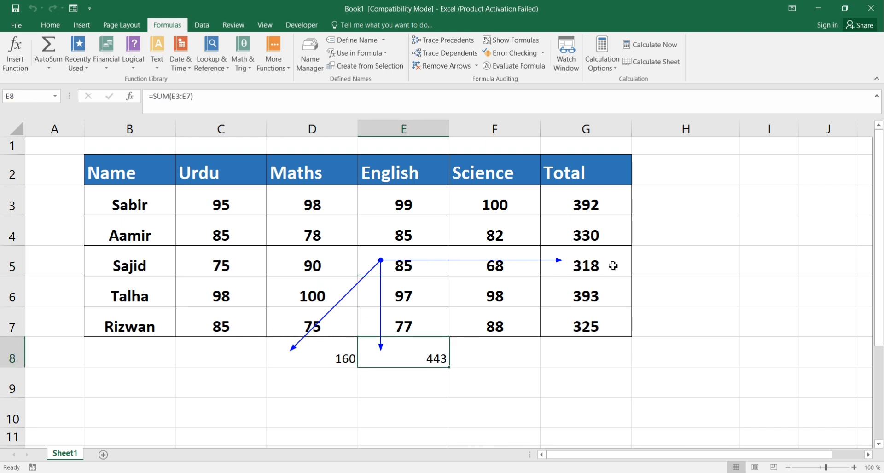
{"action": "left_click", "coordinate": [594, 265]}
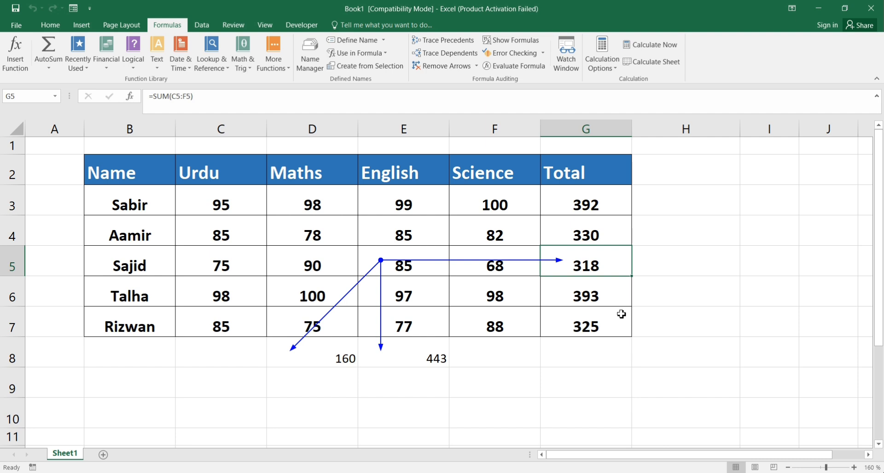
Remove all tracer arrows and view the separate options for removing precedent and dependent arrows
{"action": "left_click", "coordinate": [438, 69]}
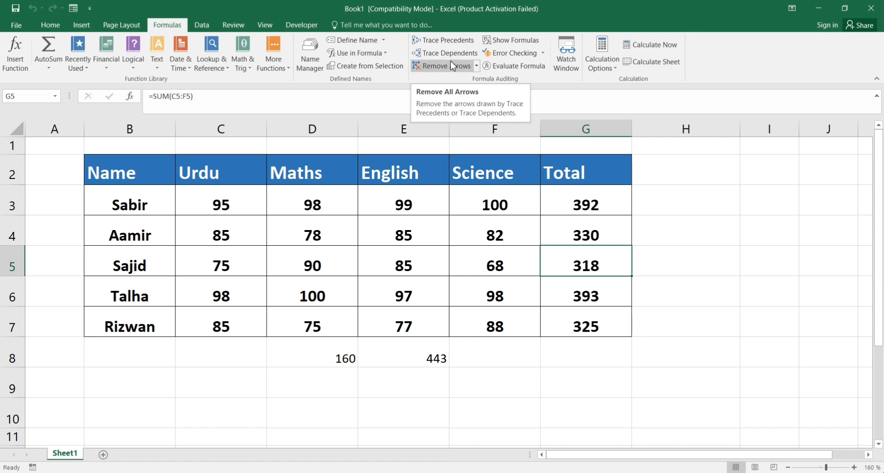
{"action": "left_click", "coordinate": [477, 67]}
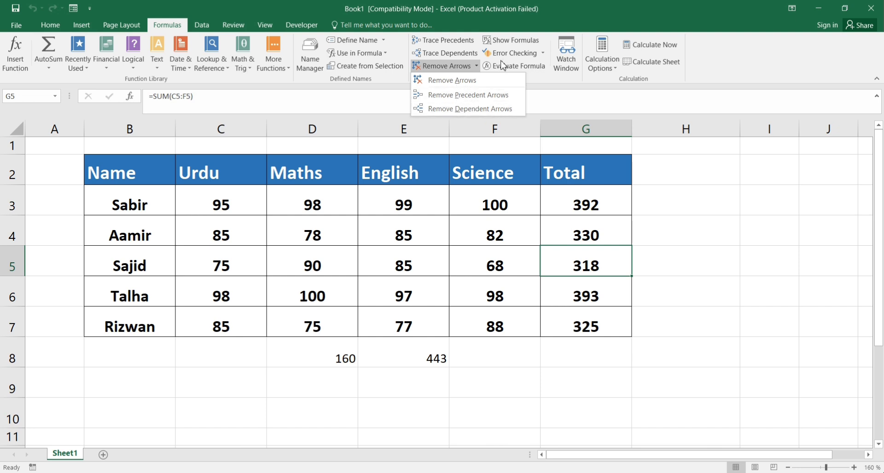
{"action": "left_click", "coordinate": [550, 92]}
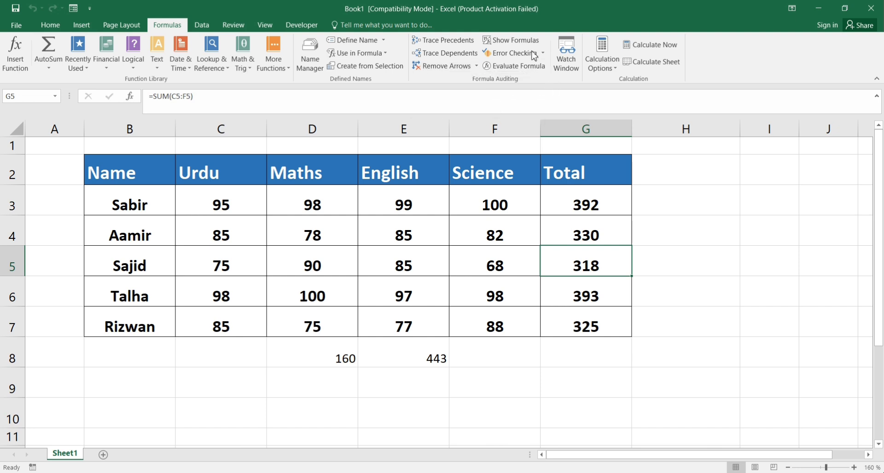
Display the formulas in the worksheet's cells to inspect them, and switch back to showing results
{"action": "left_click", "coordinate": [573, 206]}
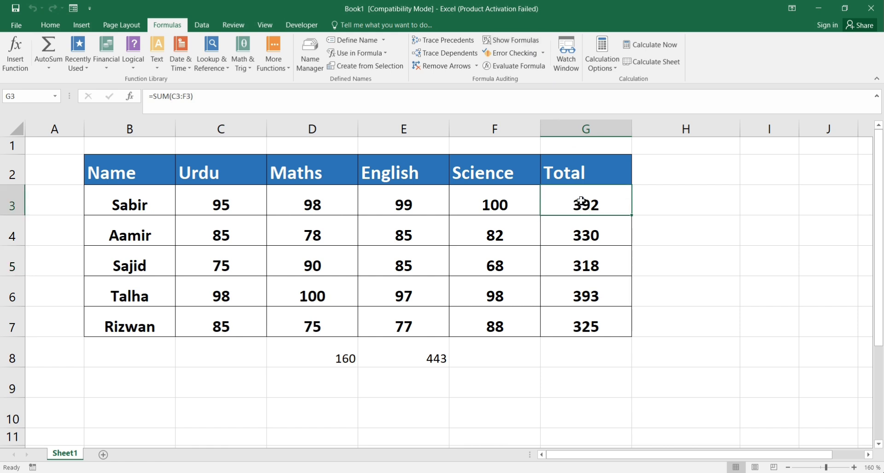
{"action": "left_click_drag", "start_coordinate": [574, 205], "coordinate": [604, 329]}
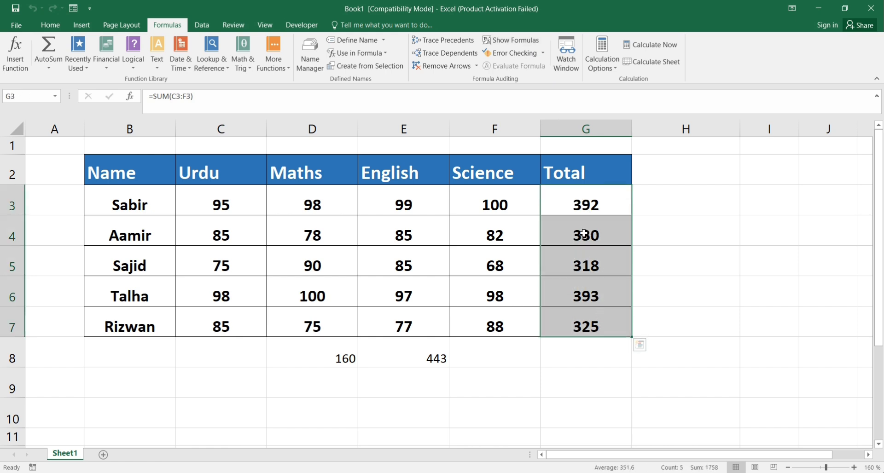
{"action": "left_click", "coordinate": [428, 352]}
{"action": "left_click", "coordinate": [356, 351]}
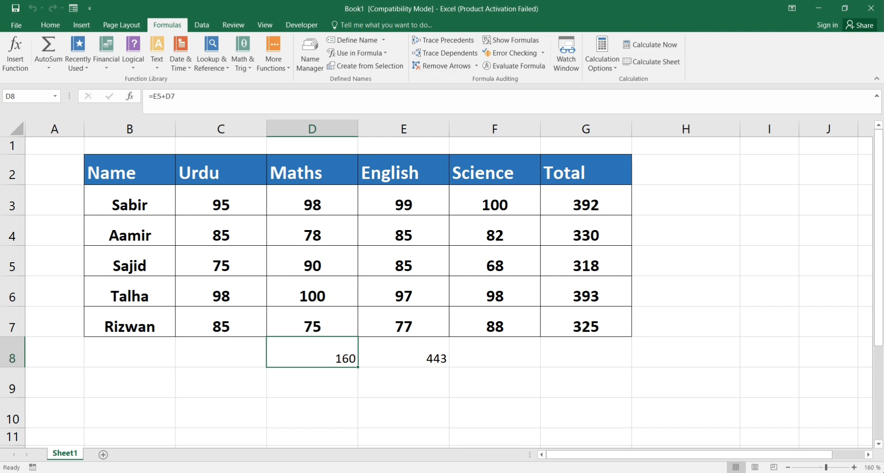
{"action": "left_click", "coordinate": [516, 41]}
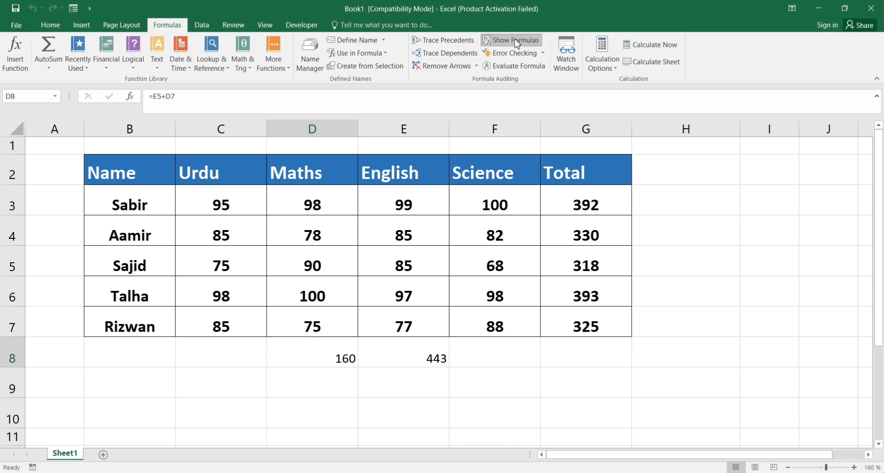
{"action": "left_click_drag", "start_coordinate": [581, 456], "coordinate": [610, 467]}
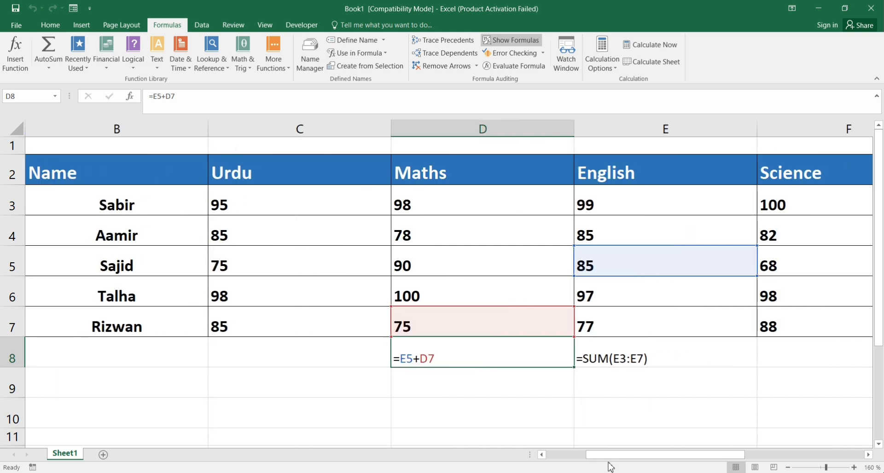
{"action": "left_click", "coordinate": [514, 41]}
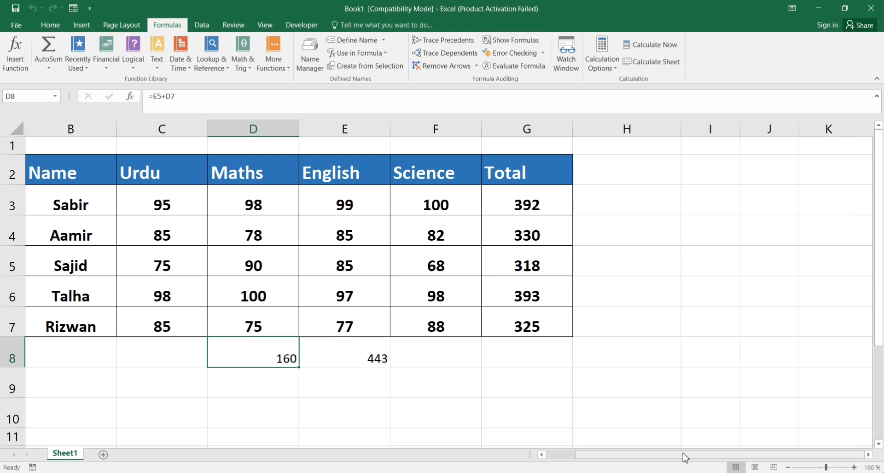
{"action": "left_click_drag", "start_coordinate": [685, 458], "coordinate": [473, 460]}
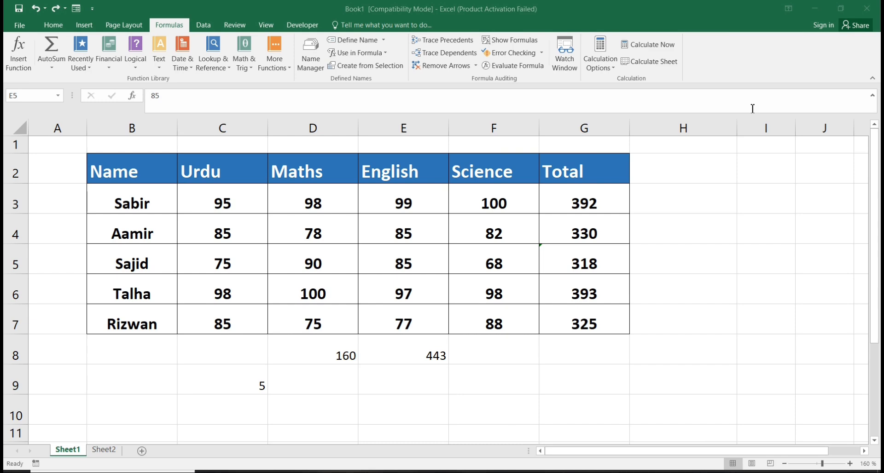
Replace the total in G4 with the formula =C4+D4+E4+F4
{"action": "left_click", "coordinate": [542, 54]}
{"action": "left_click", "coordinate": [568, 237]}
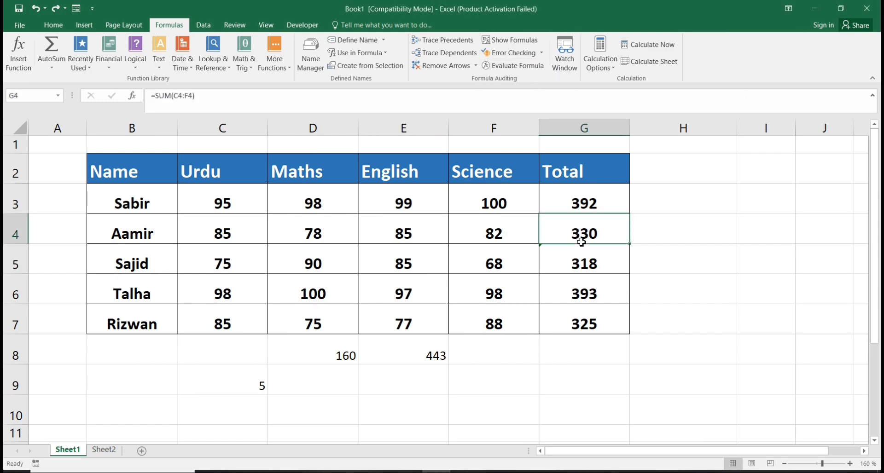
{"action": "type", "text": "="}
{"action": "key", "text": "Left"}
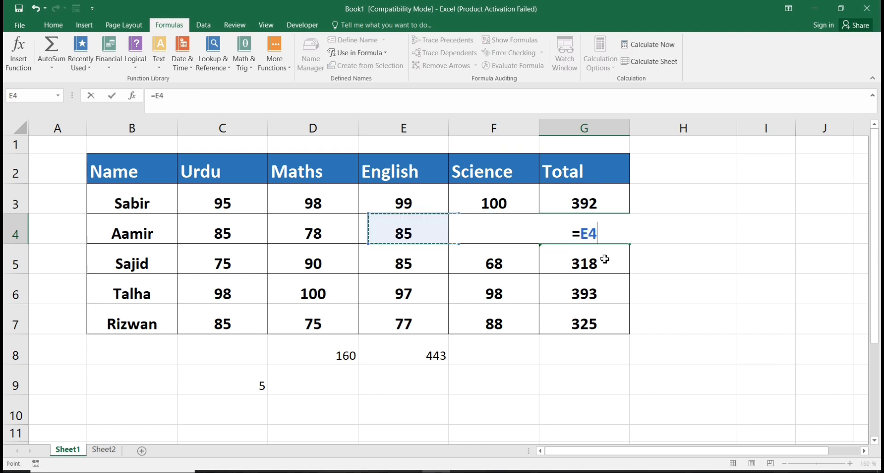
{"action": "key", "text": "Left"}
{"action": "key", "text": "Left"}
{"action": "key", "text": "Left"}
{"action": "type", "text": "+"}
{"action": "key", "text": "Left"}
{"action": "key", "text": "Left"}
{"action": "key", "text": "Left"}
{"action": "type", "text": "+"}
{"action": "key", "text": "Left"}
{"action": "key", "text": "Left"}
{"action": "type", "text": "+"}
{"action": "key", "text": "Left"}
{"action": "key", "text": "Return"}
Replace the Maths mark in D4 with the letter a
{"action": "key", "text": "Up"}
{"action": "key", "text": "Left"}
{"action": "key", "text": "Left"}
{"action": "key", "text": "Left"}
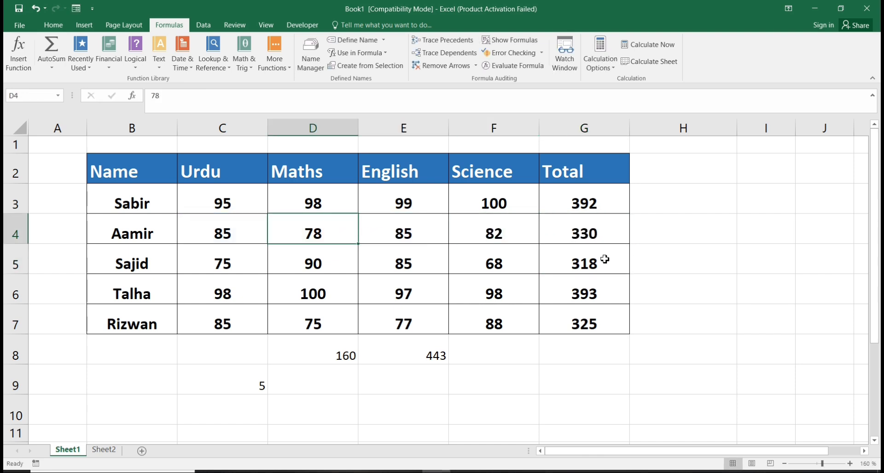
{"action": "type", "text": "a"}
{"action": "key", "text": "Return"}
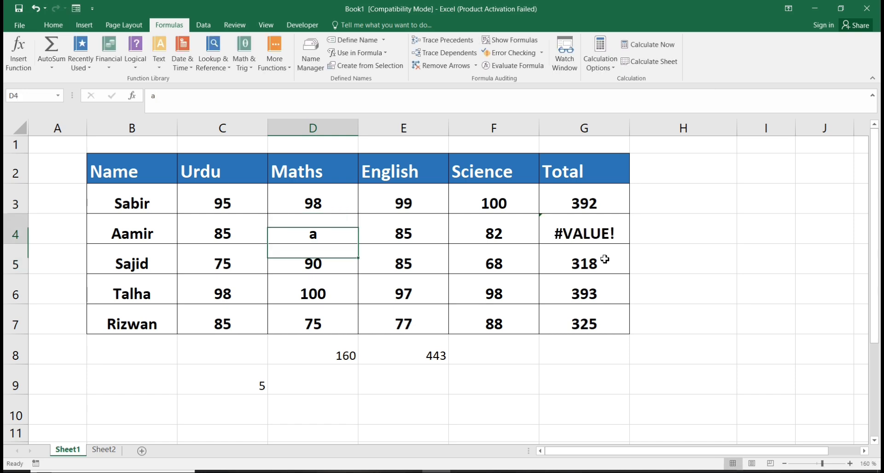
Run Error Checking on the total in G4 and move its dialog clear of the table's totals
{"action": "key", "text": "Up"}
{"action": "key", "text": "Right"}
{"action": "key", "text": "Right"}
{"action": "key", "text": "Right"}
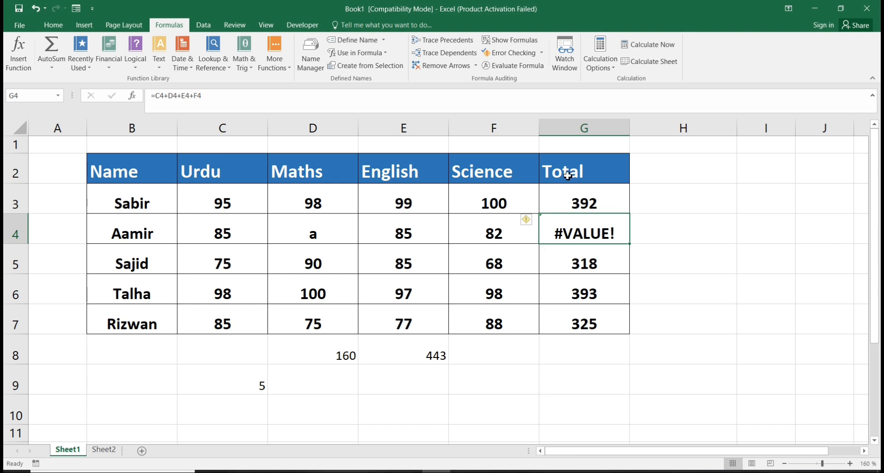
{"action": "left_click", "coordinate": [542, 53]}
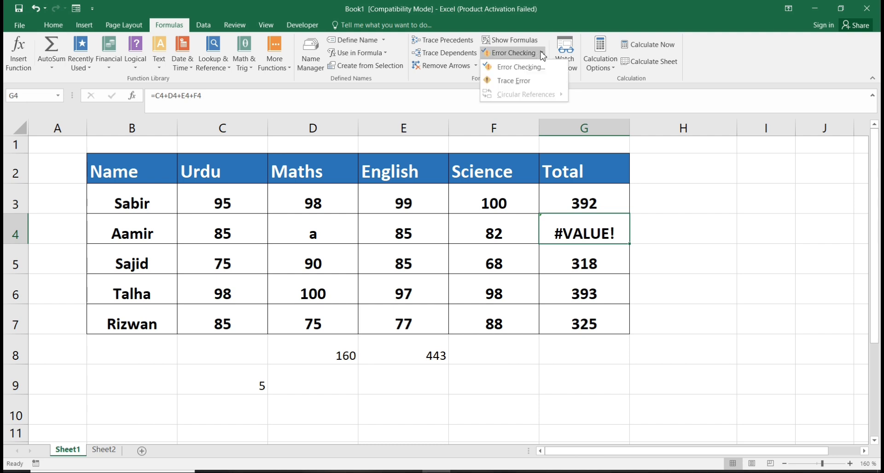
{"action": "left_click", "coordinate": [531, 66]}
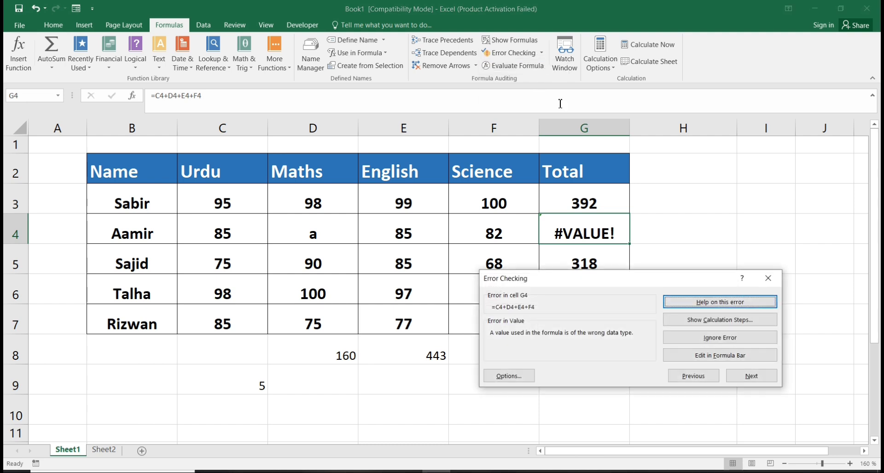
{"action": "left_click_drag", "start_coordinate": [673, 288], "coordinate": [538, 303]}
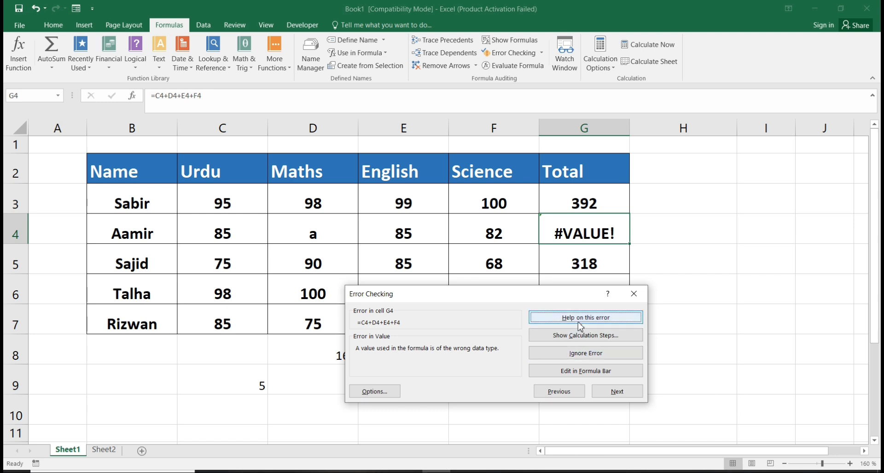
Show the calculation steps for the error in G4, evaluate its formula term by term, and close the evaluation
{"action": "left_click", "coordinate": [580, 339]}
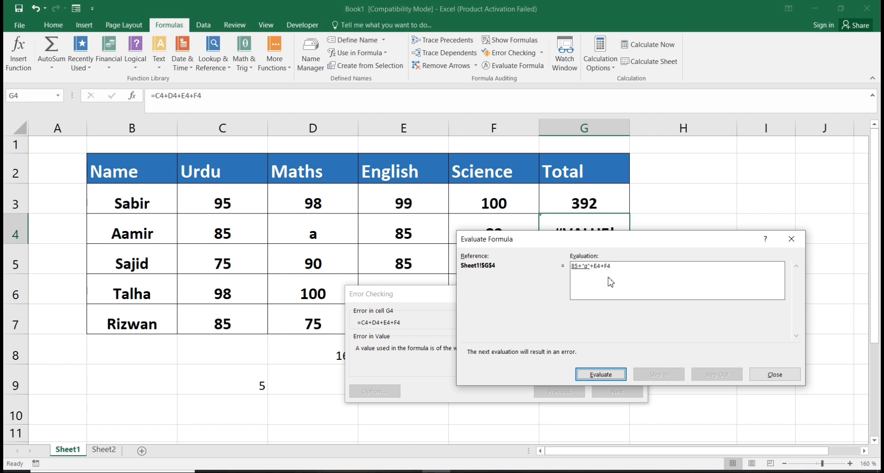
{"action": "left_click", "coordinate": [612, 376]}
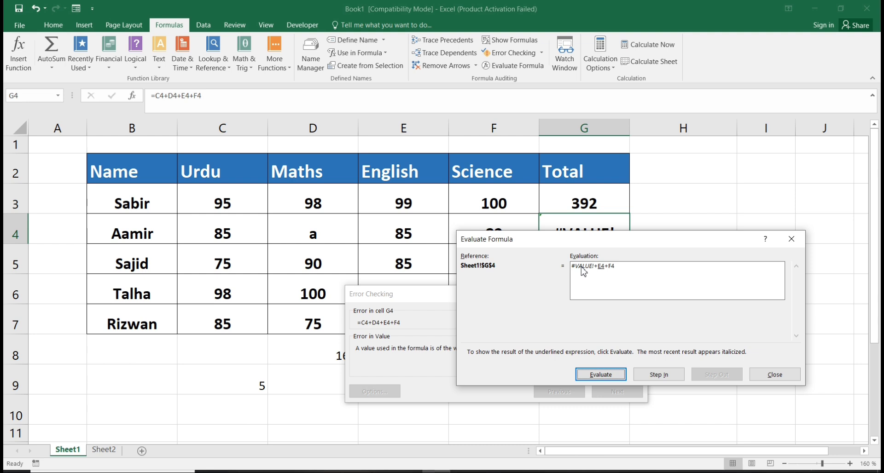
{"action": "left_click", "coordinate": [603, 375]}
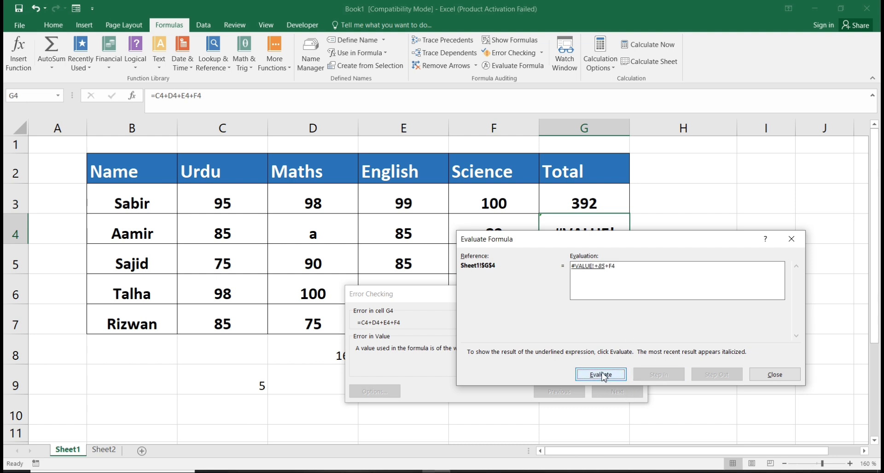
{"action": "left_click", "coordinate": [604, 377]}
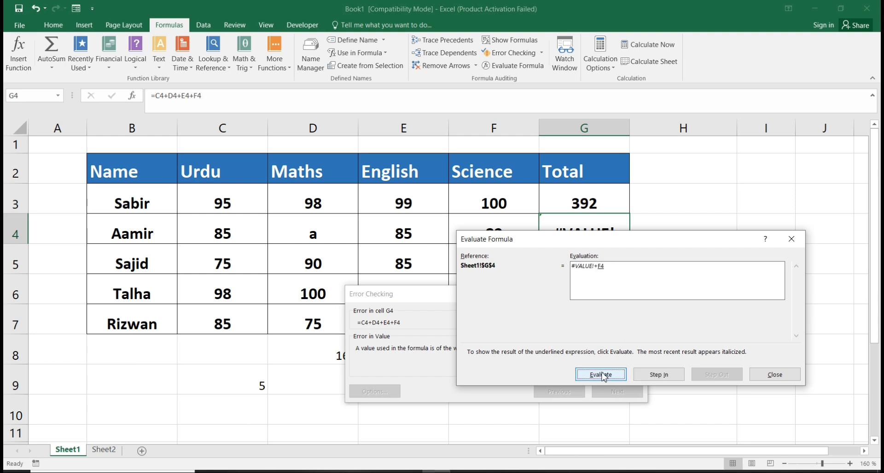
{"action": "left_click", "coordinate": [773, 377]}
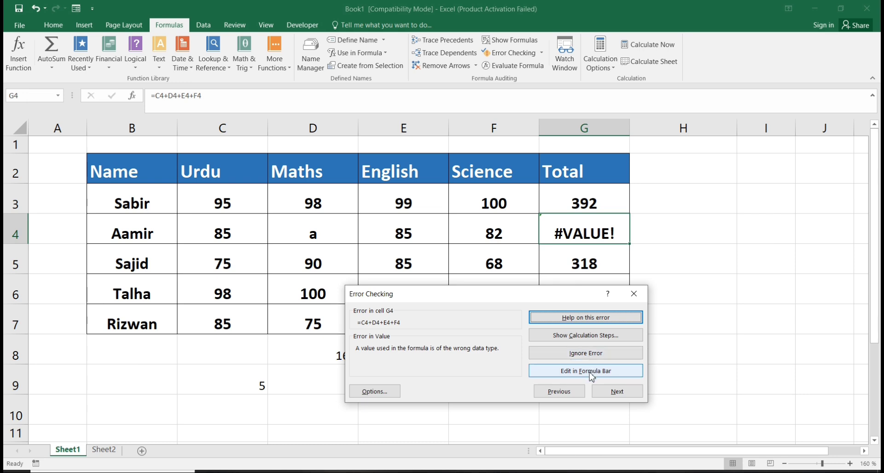
View the error checking options and rules without changing them, and end the error check on G4
{"action": "left_click", "coordinate": [390, 391]}
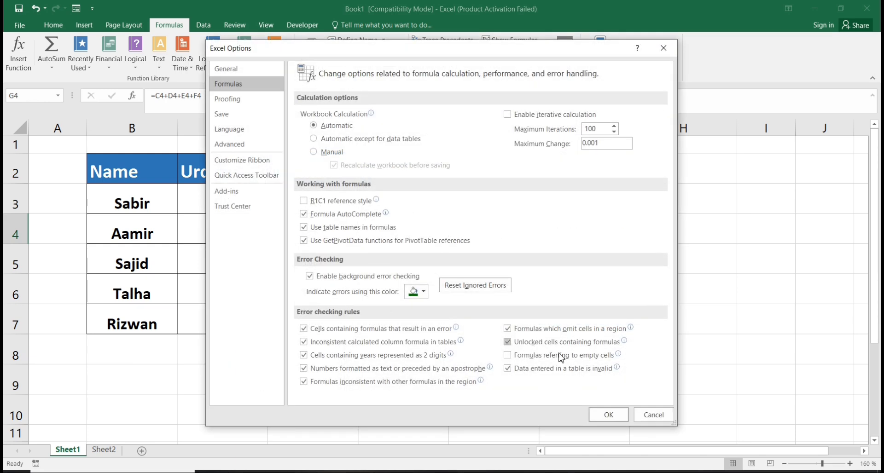
{"action": "left_click", "coordinate": [655, 416]}
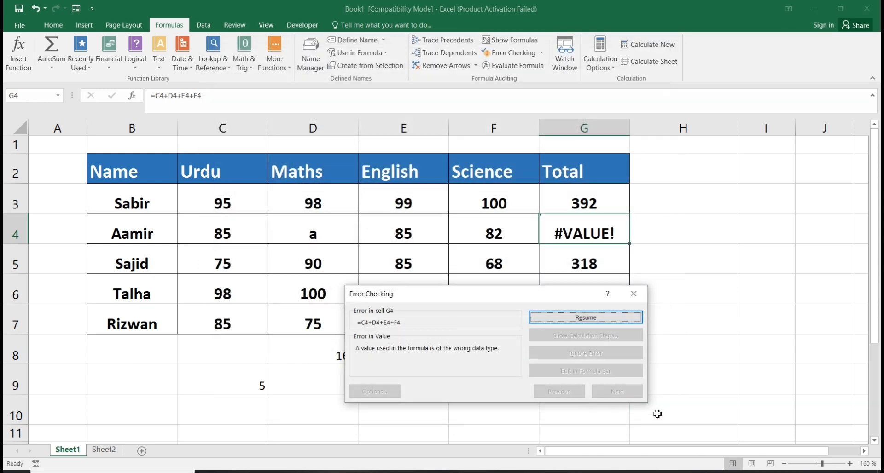
{"action": "left_click", "coordinate": [633, 296]}
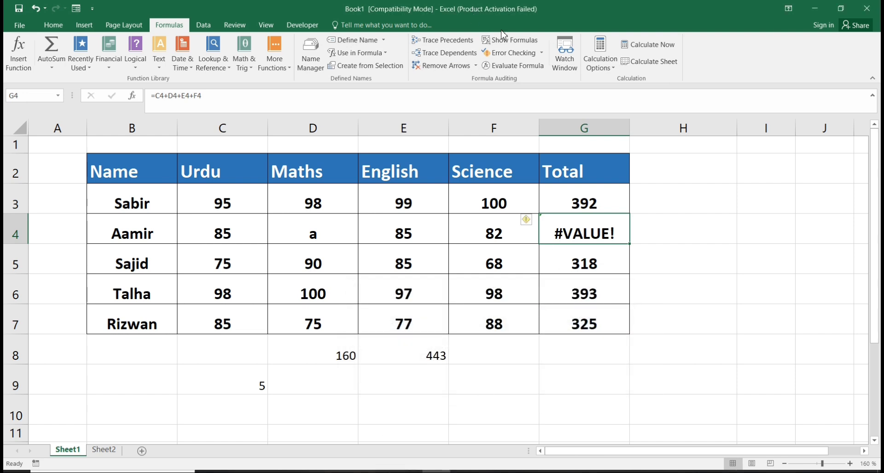
Trace the error in G4 to the cells feeding its formula and look up the help offered for this error
{"action": "left_click", "coordinate": [542, 54]}
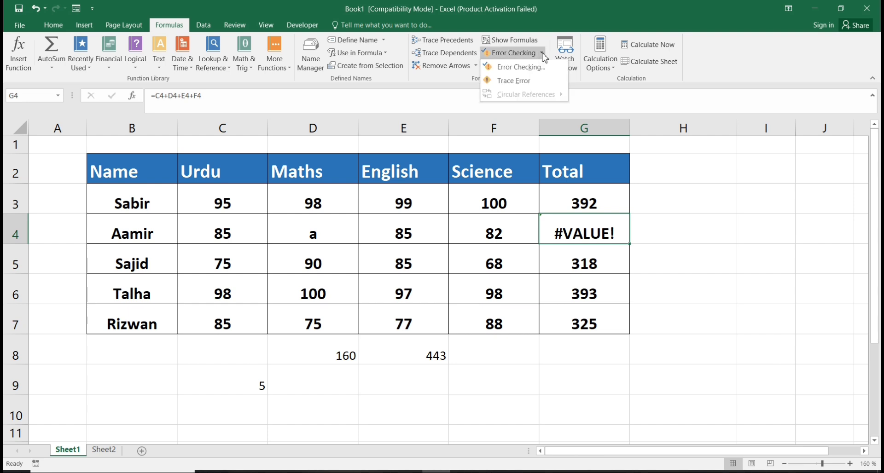
{"action": "left_click", "coordinate": [515, 81]}
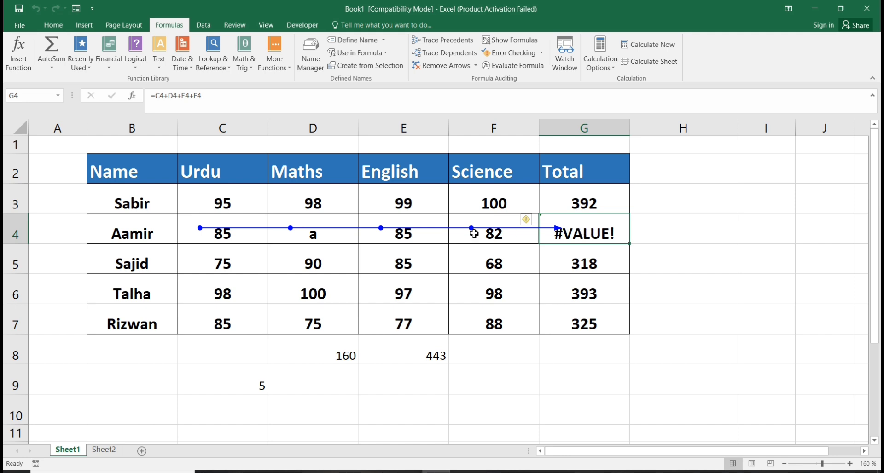
{"action": "left_click", "coordinate": [525, 221]}
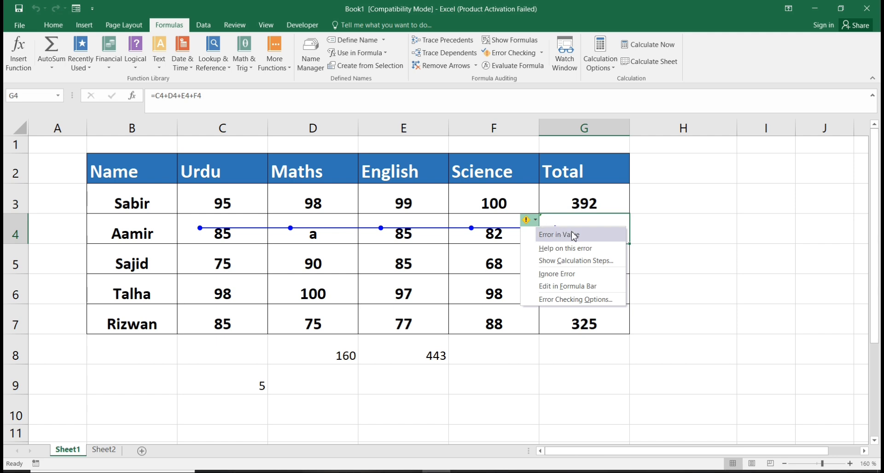
{"action": "left_click", "coordinate": [579, 249]}
{"action": "key", "text": "Escape"}
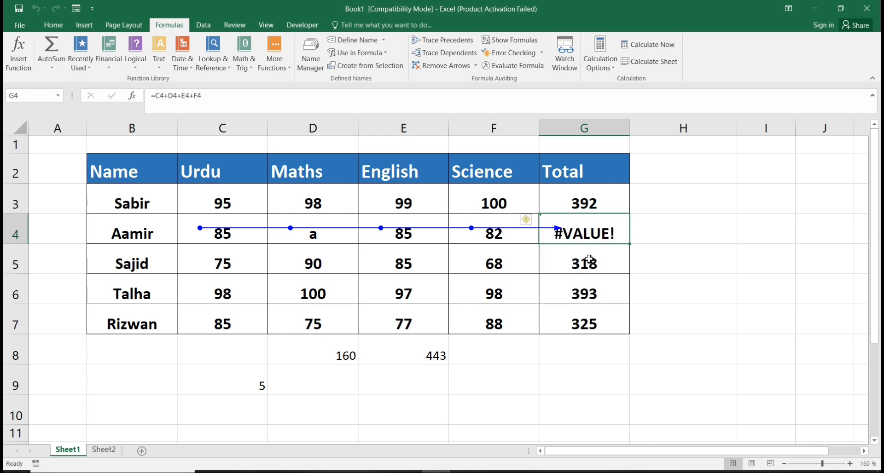
Run Evaluate Formula on G4, step through C4, D4, E4 and F4 in turn, and close the evaluation
{"action": "left_click", "coordinate": [534, 69]}
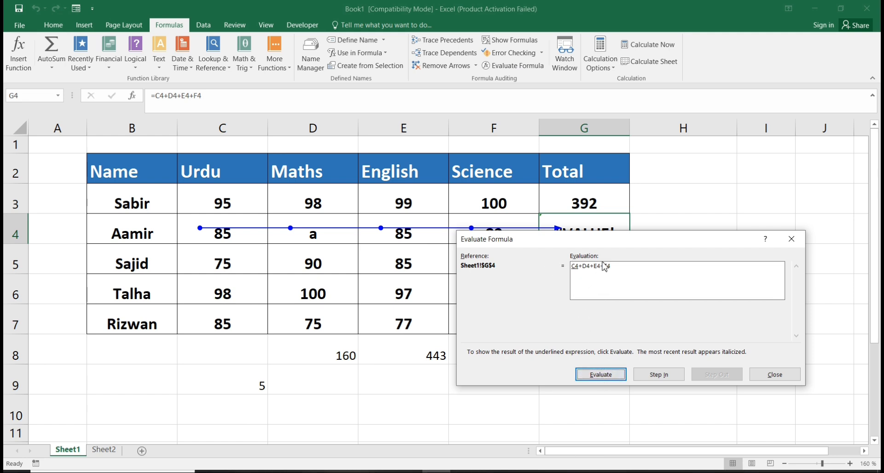
{"action": "left_click", "coordinate": [600, 375]}
{"action": "left_click", "coordinate": [608, 378]}
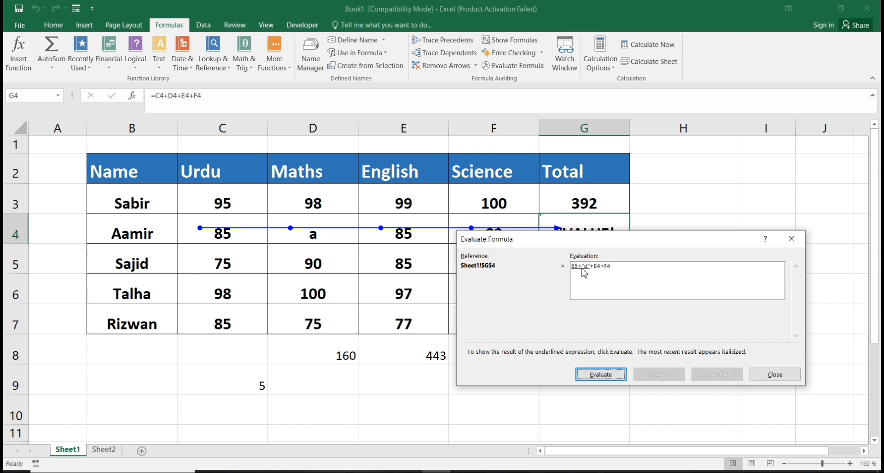
{"action": "left_click", "coordinate": [604, 371]}
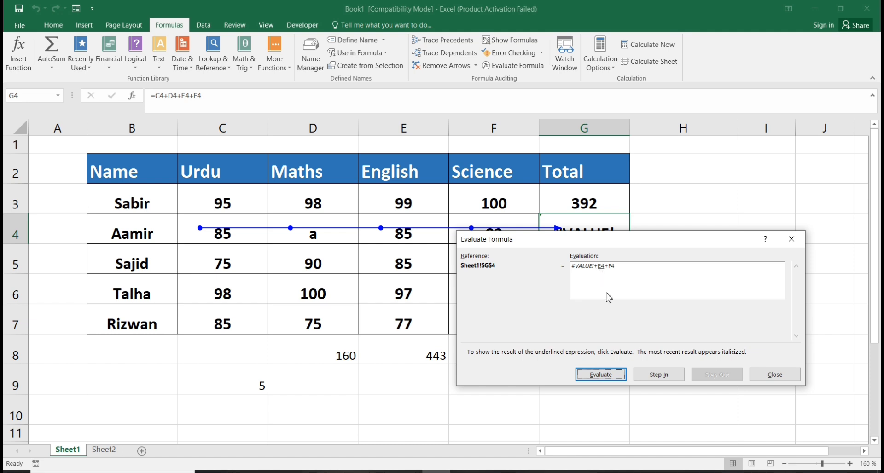
{"action": "left_click", "coordinate": [608, 378]}
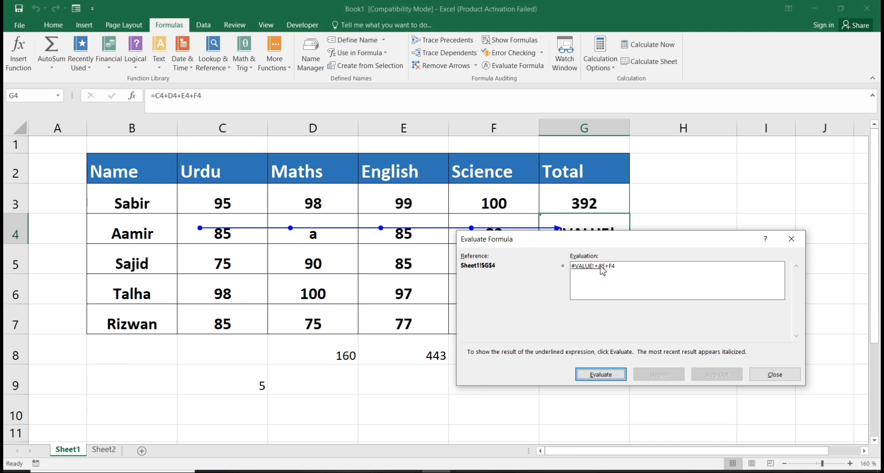
{"action": "left_click", "coordinate": [596, 373]}
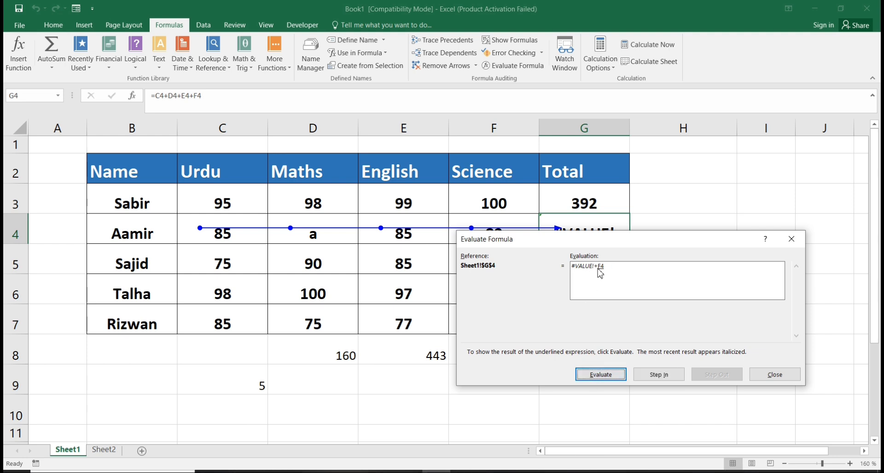
{"action": "left_click", "coordinate": [593, 375]}
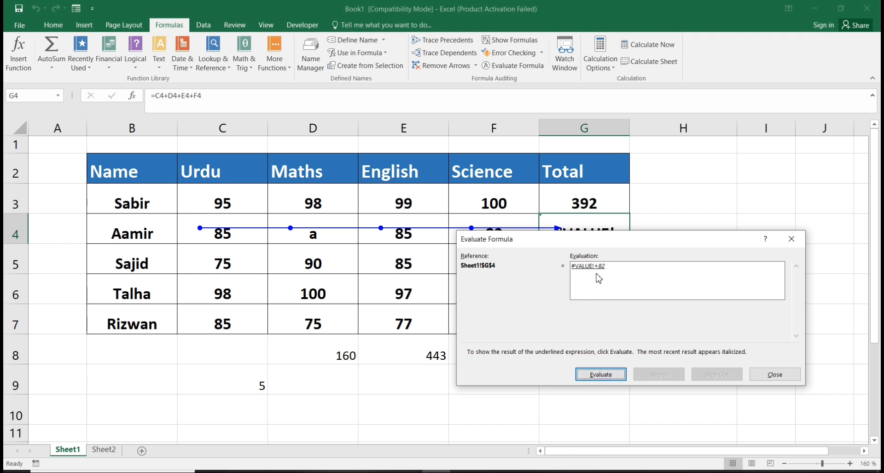
{"action": "left_click", "coordinate": [779, 375]}
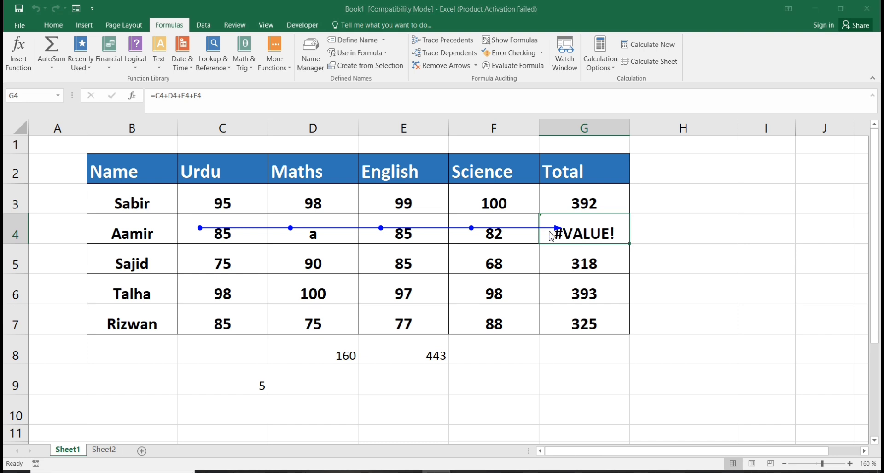
Remove the tracer arrows from row 4 of the marks table
{"action": "key", "text": "ctrl+1"}
{"action": "left_click", "coordinate": [771, 180]}
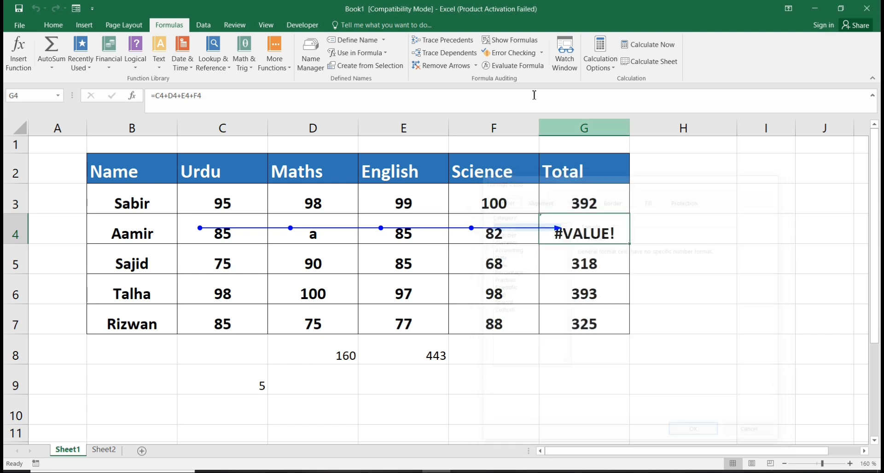
{"action": "left_click", "coordinate": [461, 69]}
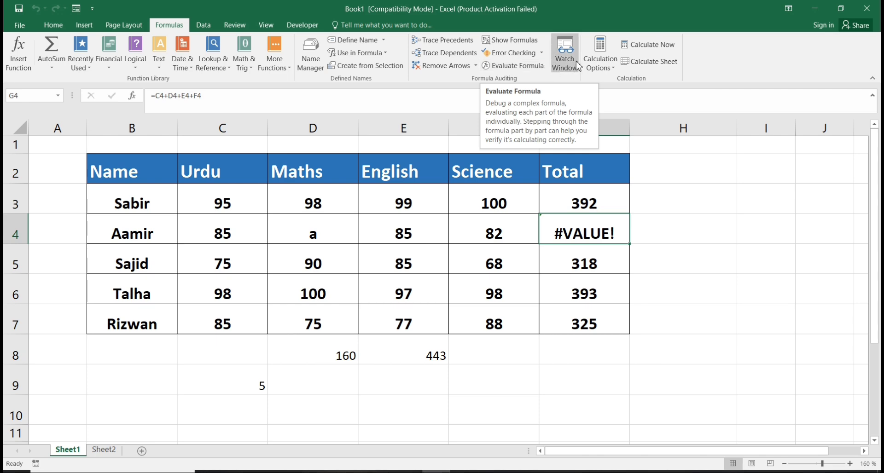
Switch to the Automated Salary Sheet workbook and examine the first employee's basic salary and absences and the gross and net salary totals
{"action": "key", "text": "alt+Tab"}
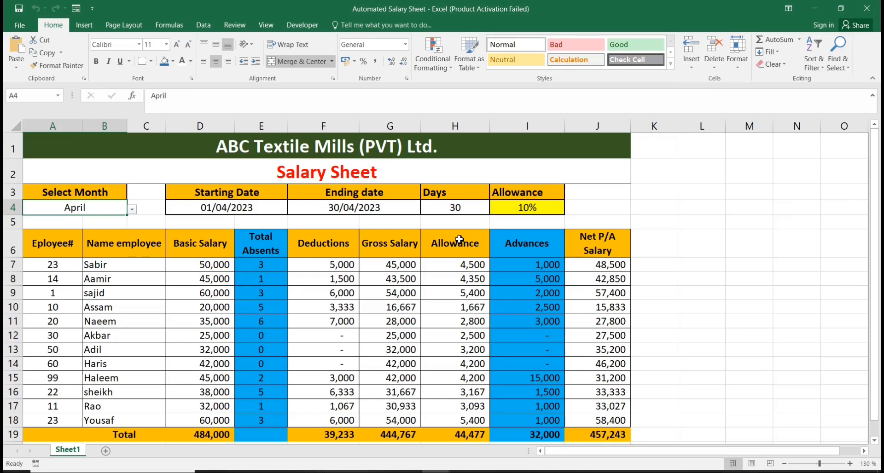
{"action": "left_click", "coordinate": [331, 294]}
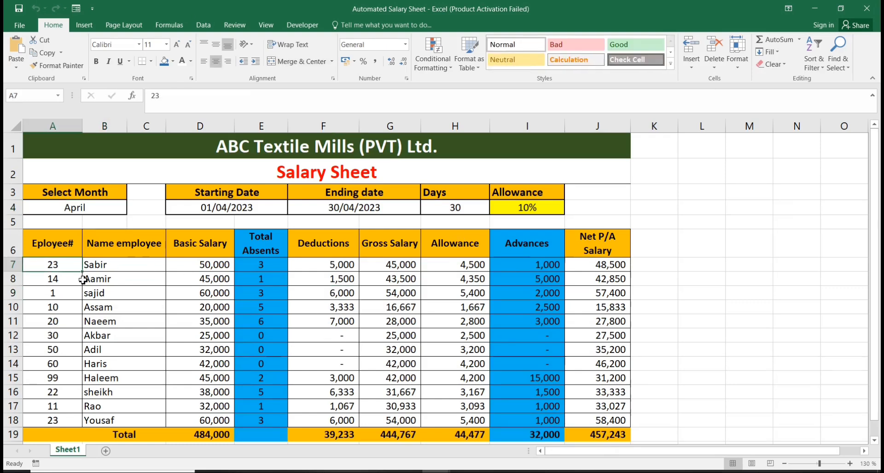
{"action": "left_click", "coordinate": [214, 263]}
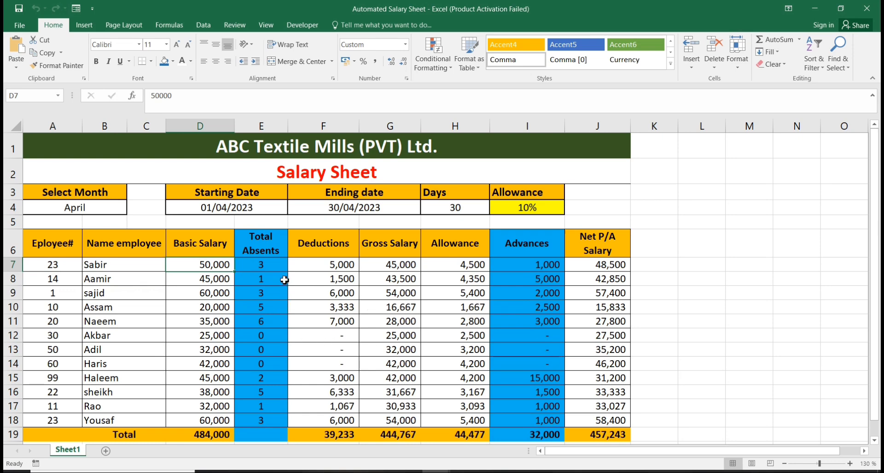
{"action": "left_click", "coordinate": [253, 264]}
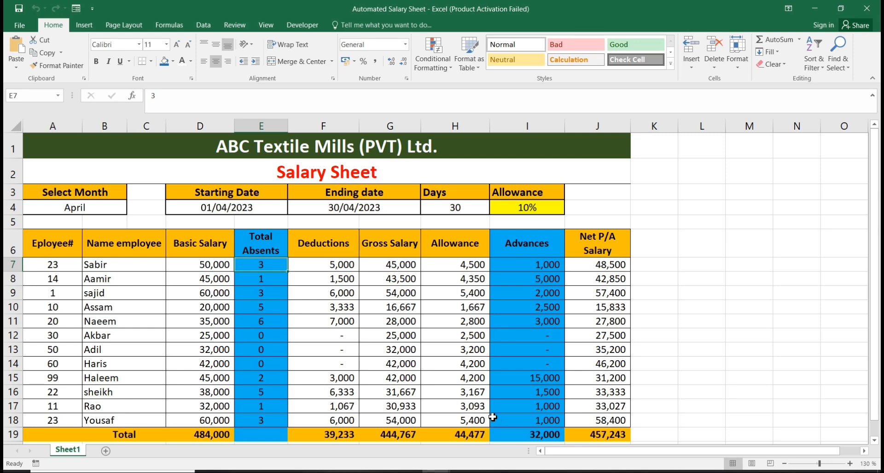
{"action": "left_click", "coordinate": [395, 438]}
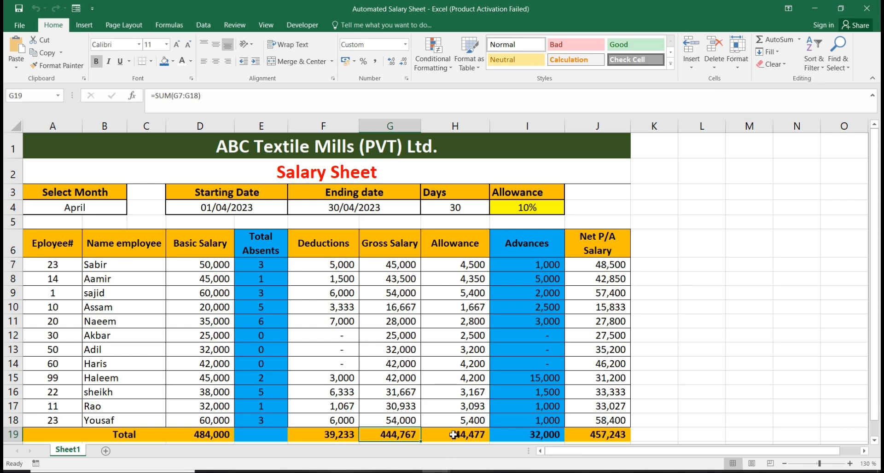
{"action": "left_click", "coordinate": [607, 436]}
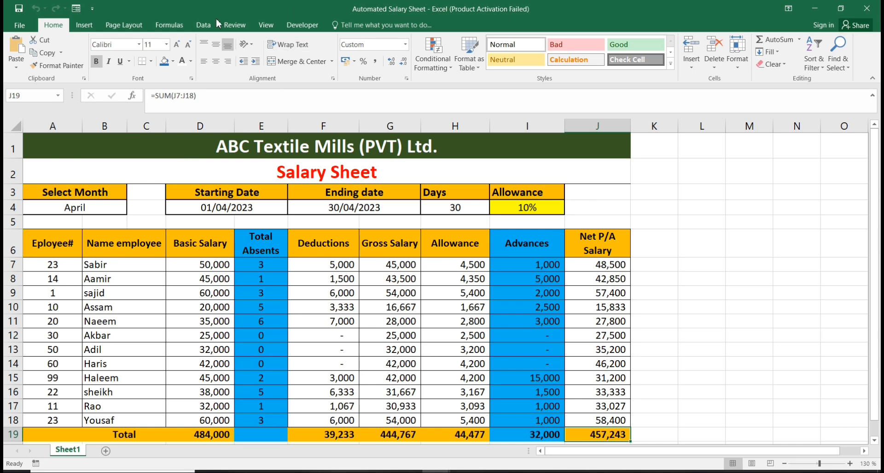
Add the gross salary total in G19 to the Watch Window and dock the window above the formula bar
{"action": "left_click", "coordinate": [169, 25]}
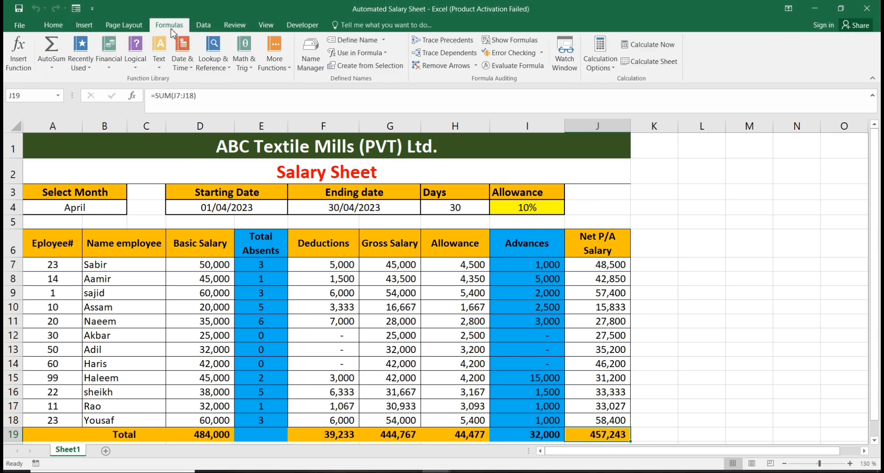
{"action": "left_click", "coordinate": [571, 59]}
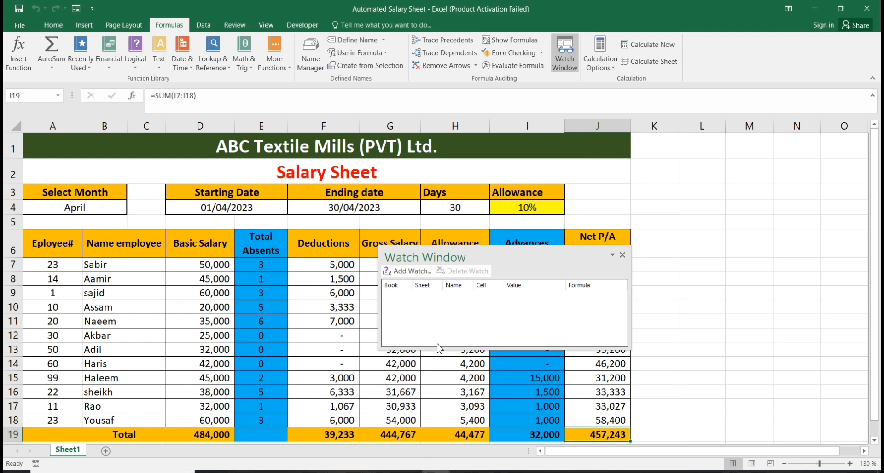
{"action": "left_click", "coordinate": [407, 271]}
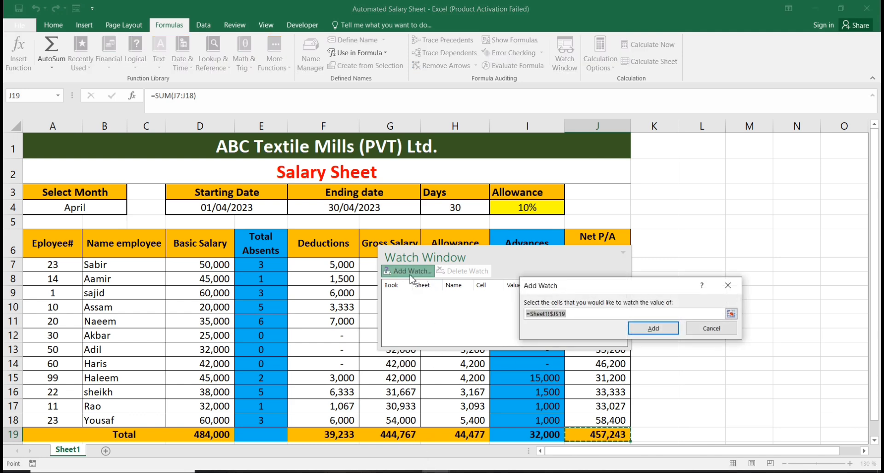
{"action": "left_click", "coordinate": [404, 436]}
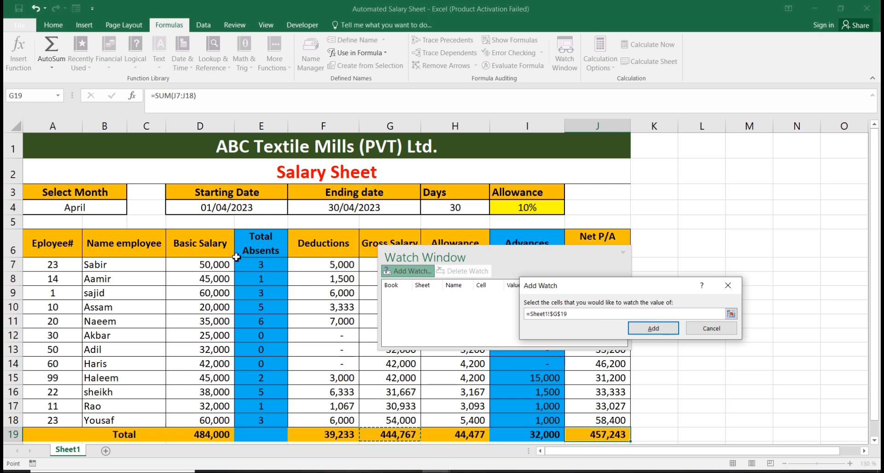
{"action": "left_click", "coordinate": [657, 331]}
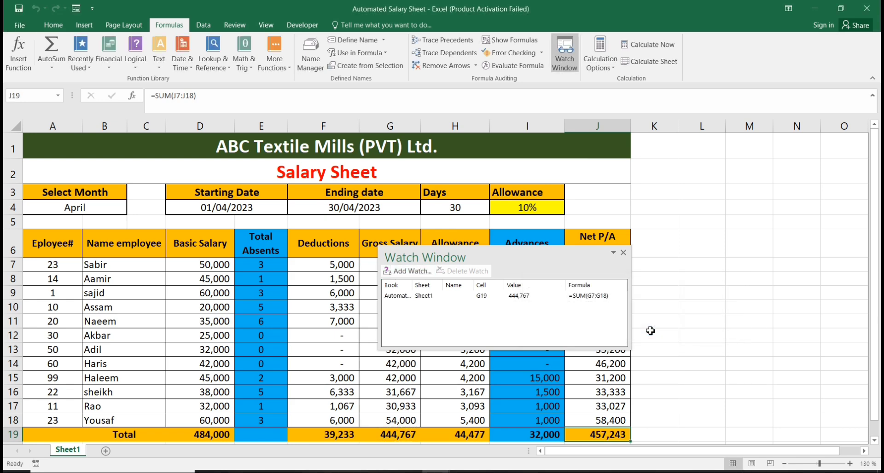
{"action": "left_click_drag", "start_coordinate": [543, 255], "coordinate": [544, 74]}
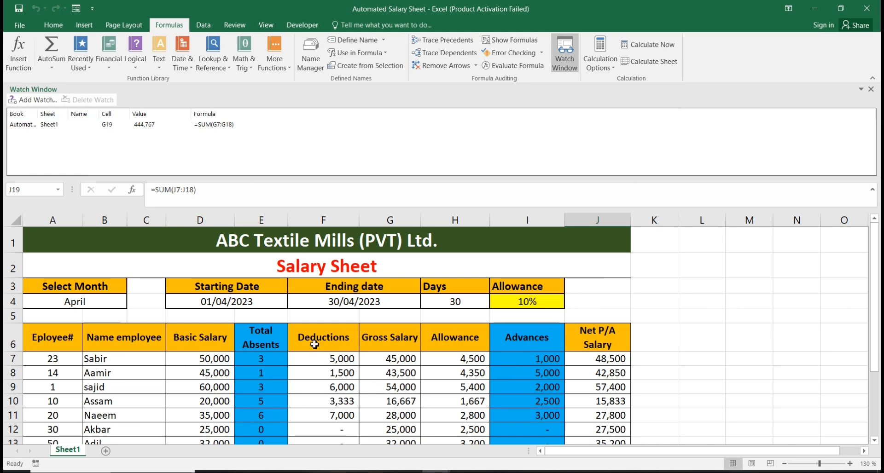
Compare the watched gross salary total with cell G19 in the salary sheet's Total row
{"action": "left_click", "coordinate": [263, 359]}
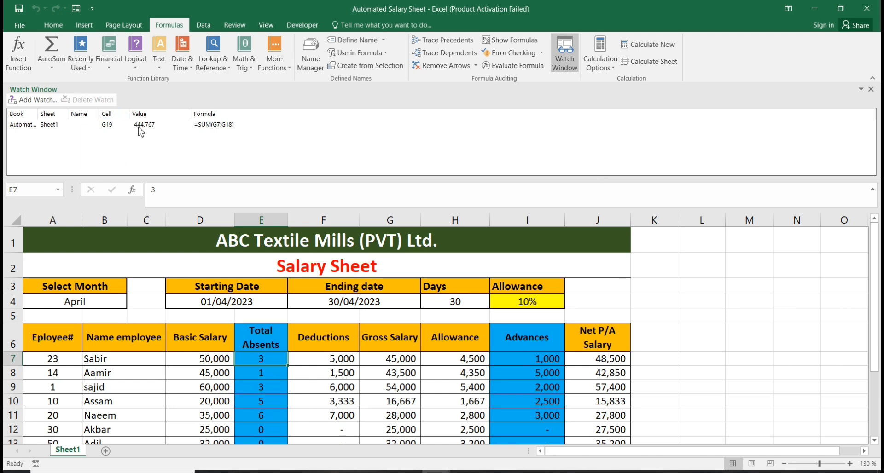
{"action": "scroll", "coordinate": [597, 403], "scroll_direction": "down", "scroll_amount": 3}
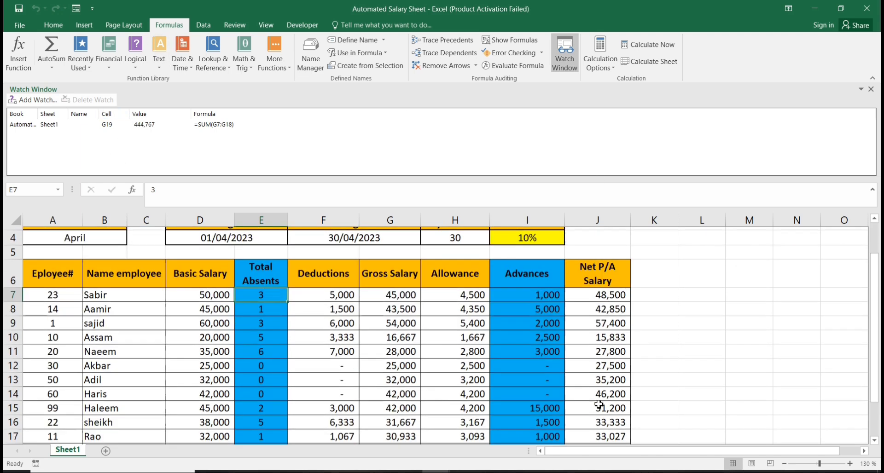
{"action": "left_click", "coordinate": [411, 363]}
{"action": "scroll", "coordinate": [409, 371], "scroll_direction": "up", "scroll_amount": 2}
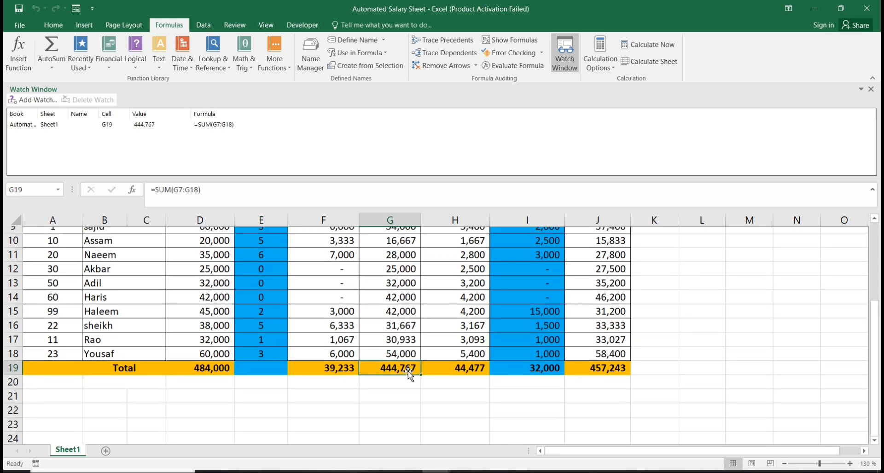
Set the first employee's total absences in E7 to 63
{"action": "left_click", "coordinate": [269, 289]}
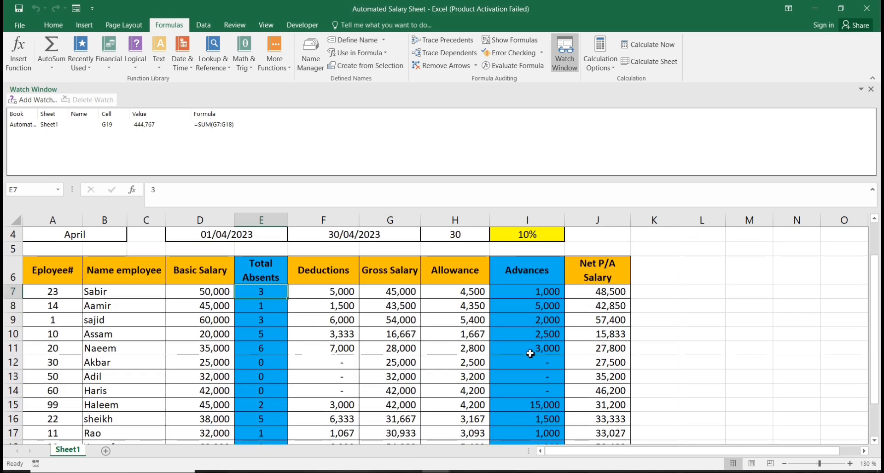
{"action": "type", "text": "63"}
{"action": "key", "text": "Return"}
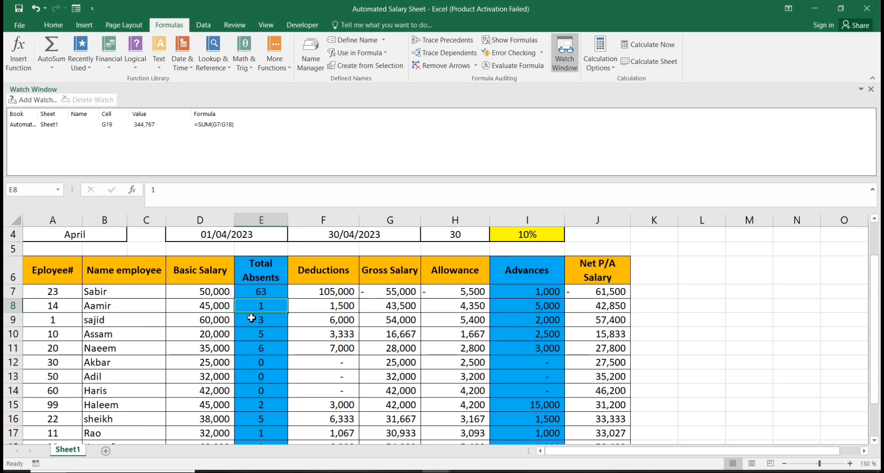
Set the total absences of the first three employees in E7:E9 to 4, 6 and 12
{"action": "key", "text": "Up"}
{"action": "type", "text": "4"}
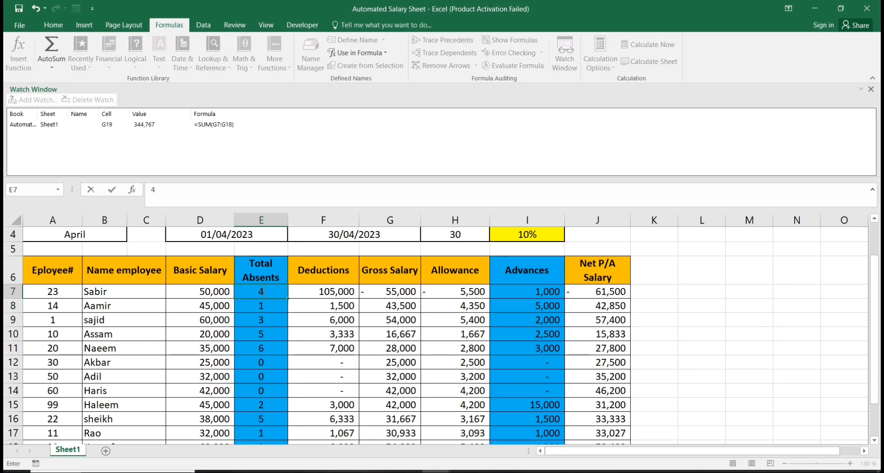
{"action": "key", "text": "Return"}
{"action": "type", "text": "6"}
{"action": "key", "text": "Return"}
{"action": "type", "text": "12"}
{"action": "key", "text": "Return"}
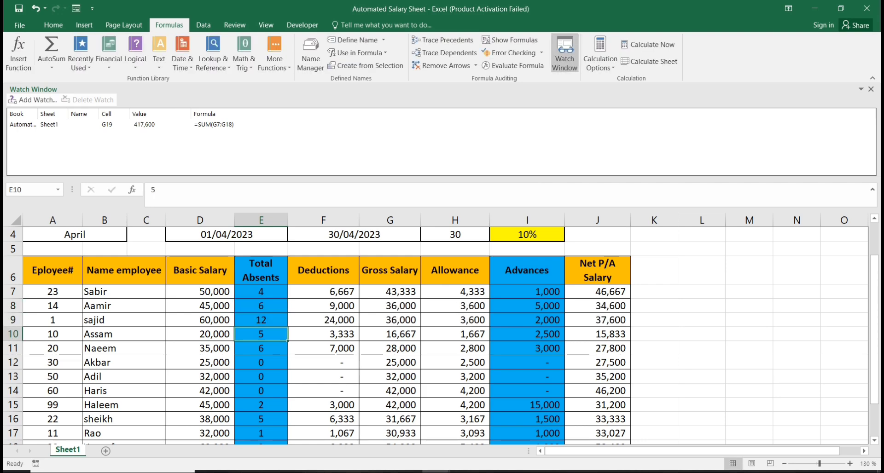
Set the total absences in E10 to 4 and in E12 to 1
{"action": "type", "text": "4"}
{"action": "key", "text": "Return"}
{"action": "key", "text": "Return"}
{"action": "type", "text": "1"}
{"action": "key", "text": "Return"}
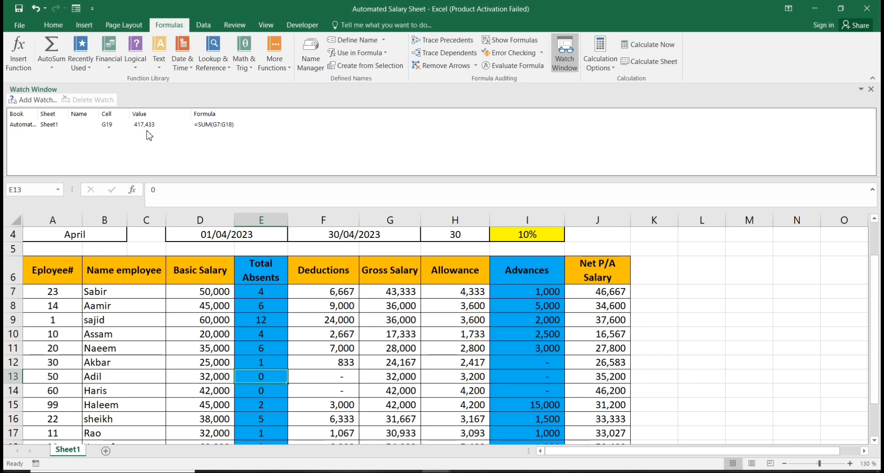
Add the allowance total in H19 to the Watch Window
{"action": "scroll", "coordinate": [395, 269], "scroll_direction": "down", "scroll_amount": 2}
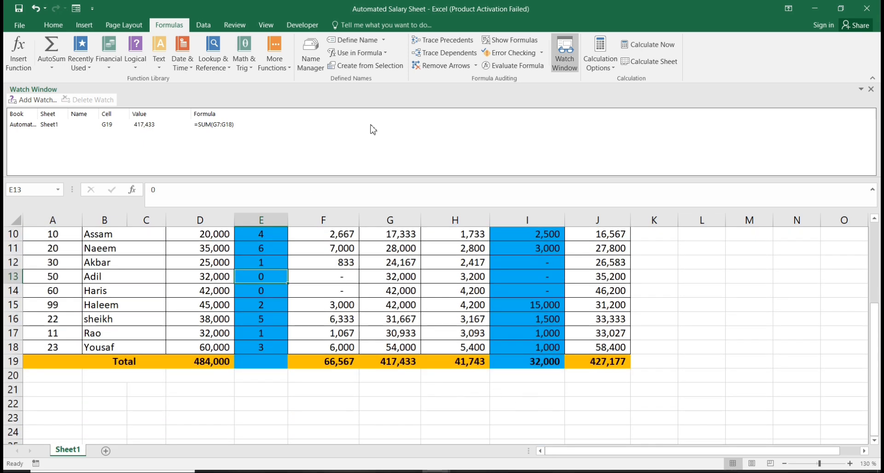
{"action": "left_click", "coordinate": [34, 100]}
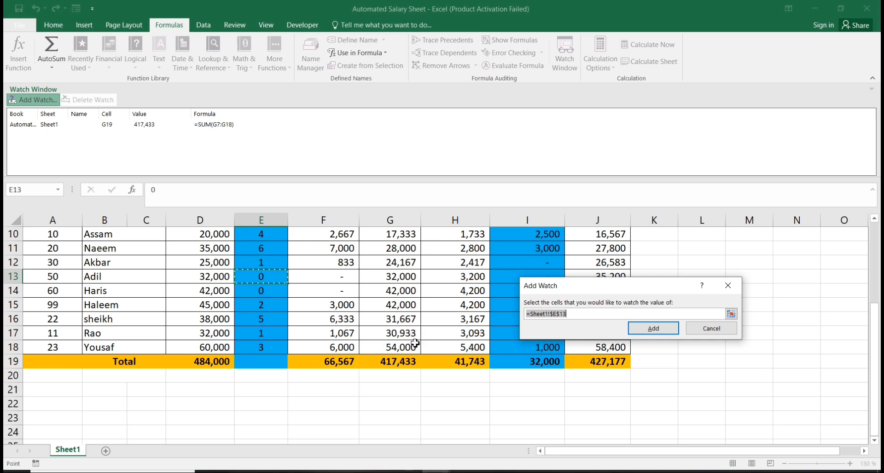
{"action": "left_click", "coordinate": [395, 362]}
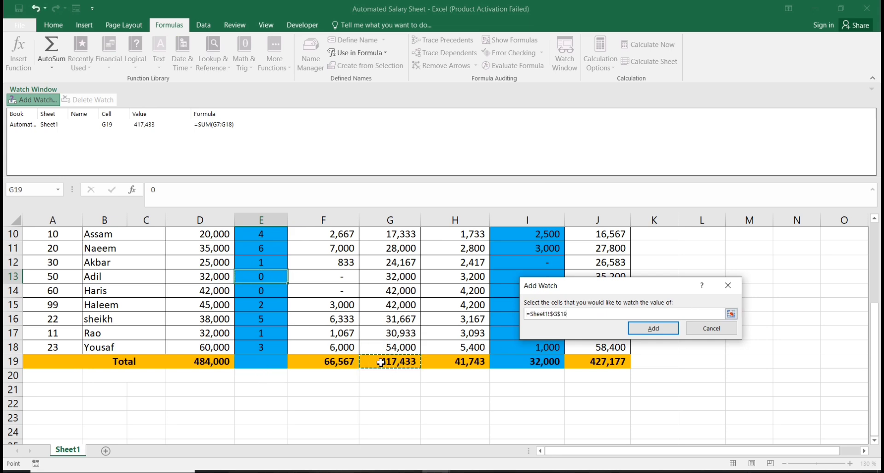
{"action": "left_click", "coordinate": [470, 361]}
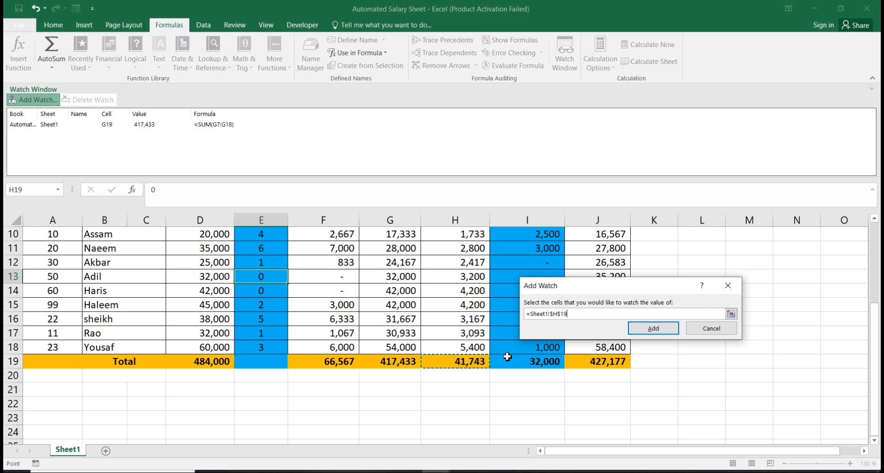
{"action": "left_click", "coordinate": [658, 328]}
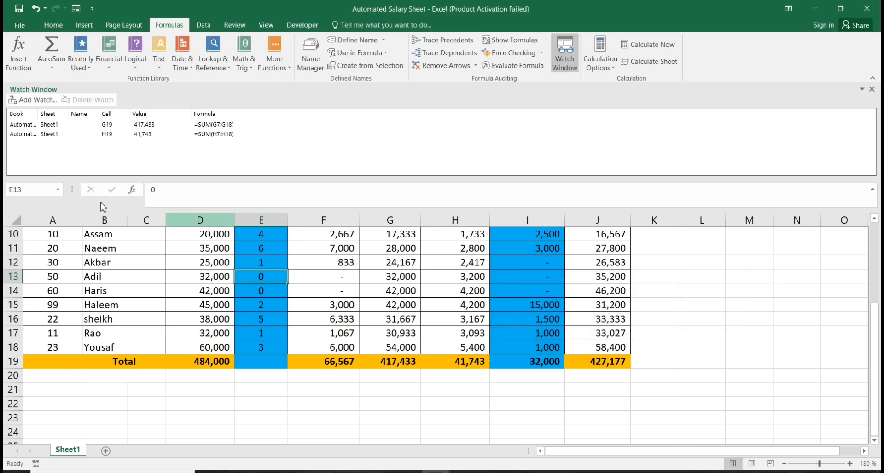
Switch to the Book1 marks workbook and close the Watch Window there
{"action": "scroll", "coordinate": [237, 232], "scroll_direction": "up", "scroll_amount": 3}
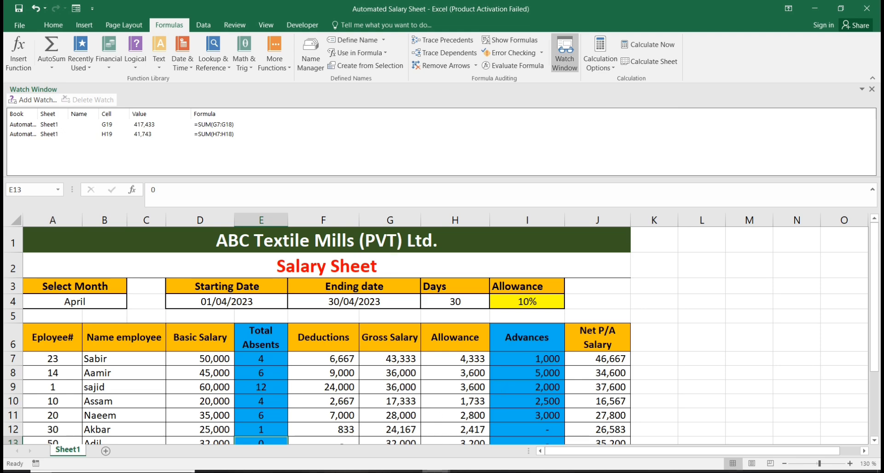
{"action": "key", "text": "alt+Tab"}
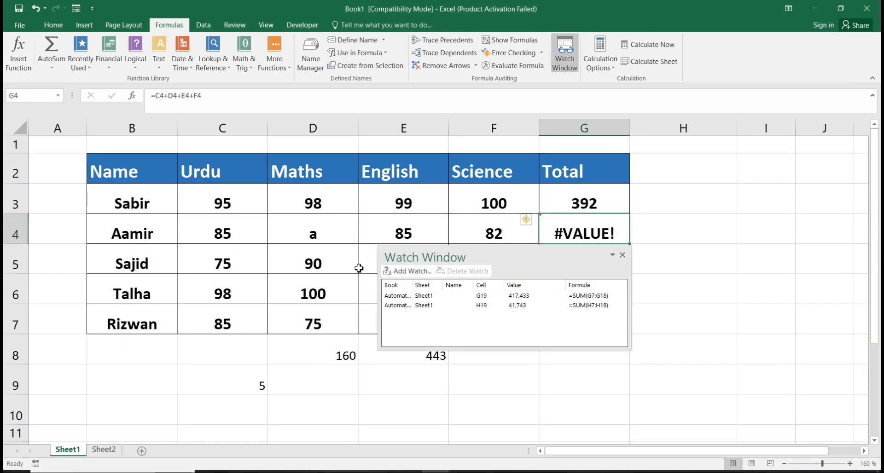
{"action": "left_click", "coordinate": [623, 256]}
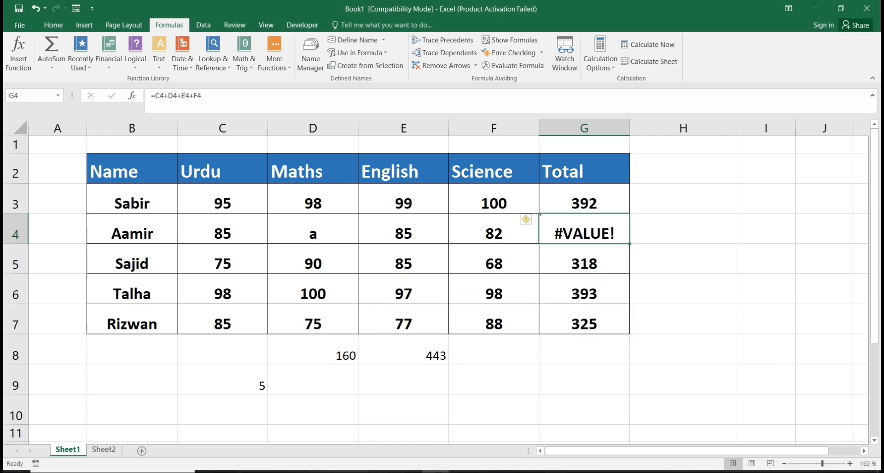
Check the calculation modes available for the marks workbook
{"action": "left_click", "coordinate": [613, 69]}
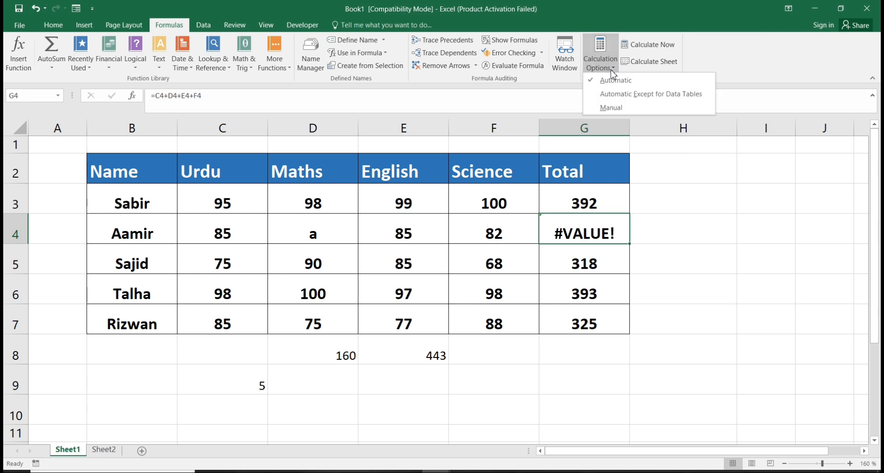
{"action": "left_click", "coordinate": [612, 106]}
{"action": "left_click", "coordinate": [591, 202]}
Replace the text entry in the Maths column, D4, with 895
{"action": "left_click", "coordinate": [318, 235]}
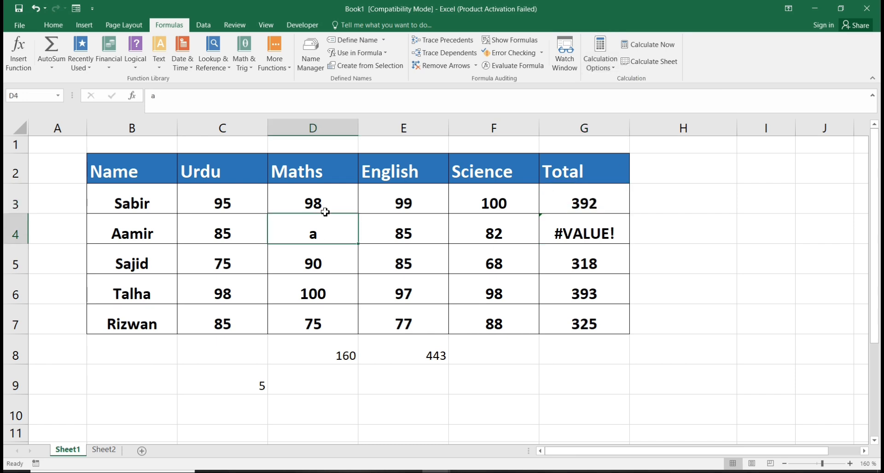
{"action": "type", "text": "895"}
{"action": "key", "text": "Return"}
{"action": "key", "text": "Up"}
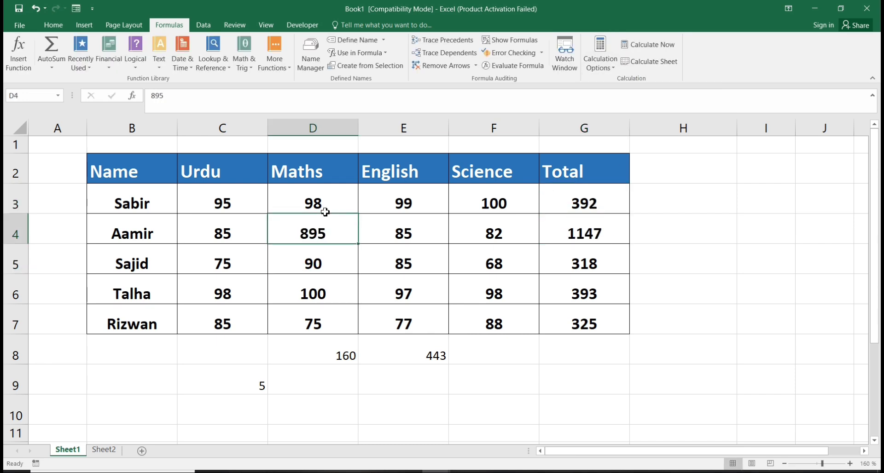
Set the Maths mark in D4 to 89 and go to the row's total in G4
{"action": "type", "text": "89"}
{"action": "key", "text": "Return"}
{"action": "key", "text": "Up"}
{"action": "key", "text": "Right"}
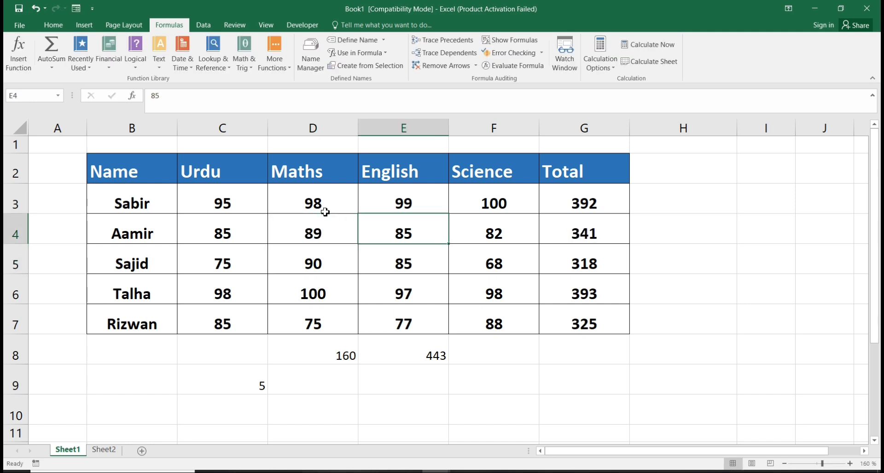
{"action": "key", "text": "Right"}
{"action": "key", "text": "Right"}
Select the totals in G3:G7 and review the calculation mode choices
{"action": "left_click", "coordinate": [613, 70]}
{"action": "left_click", "coordinate": [589, 201]}
{"action": "left_click", "coordinate": [590, 203]}
{"action": "left_click_drag", "start_coordinate": [592, 212], "coordinate": [611, 319]}
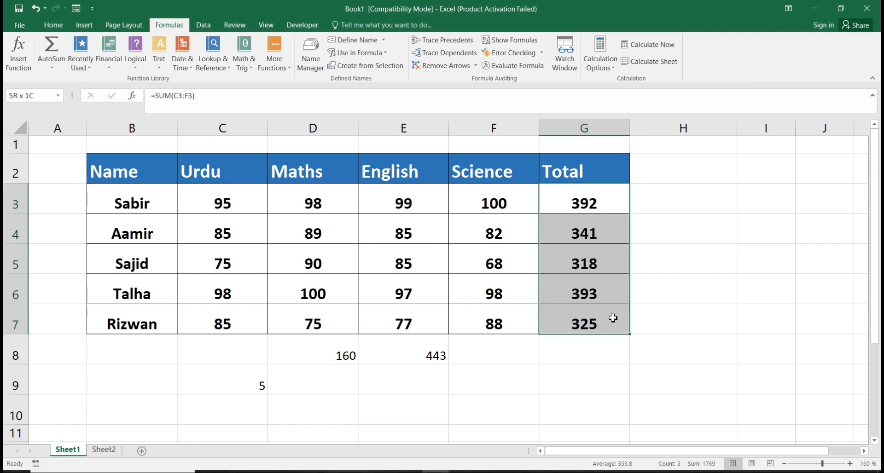
{"action": "left_click", "coordinate": [600, 67]}
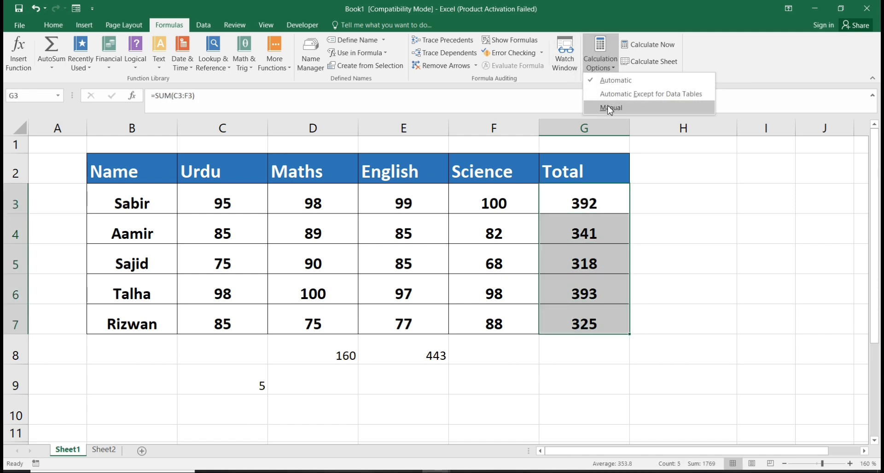
Set the Maths mark in D4 to 90 and check the row's total in G4
{"action": "left_click", "coordinate": [340, 239]}
{"action": "left_click", "coordinate": [329, 216]}
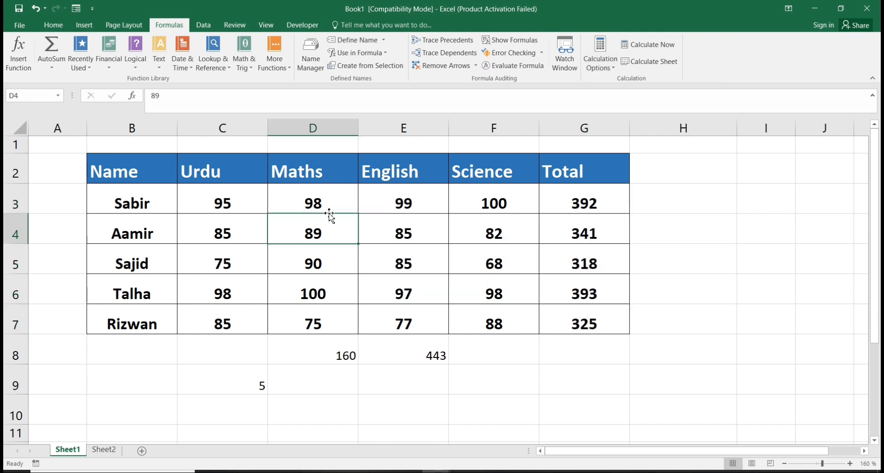
{"action": "type", "text": "90"}
{"action": "key", "text": "Return"}
{"action": "key", "text": "Up"}
{"action": "key", "text": "Right"}
{"action": "key", "text": "Right"}
{"action": "key", "text": "Right"}
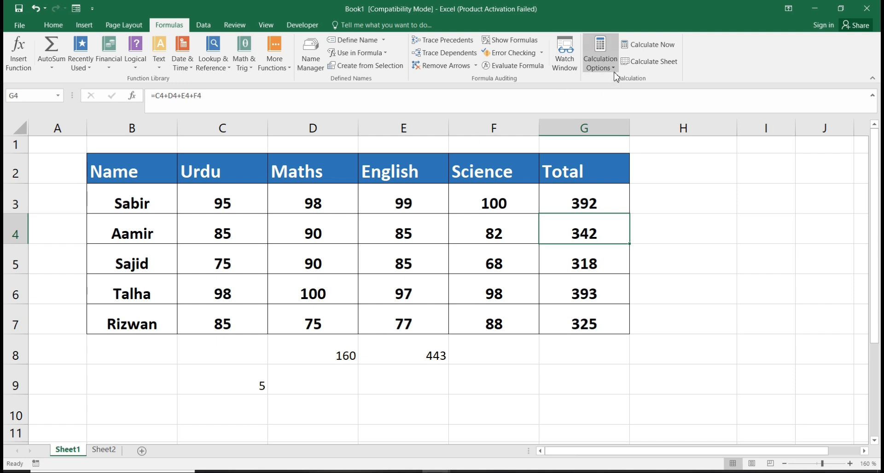
Select the totals in G3:G7 and switch the calculation mode to Manual
{"action": "left_click_drag", "start_coordinate": [585, 203], "coordinate": [598, 325]}
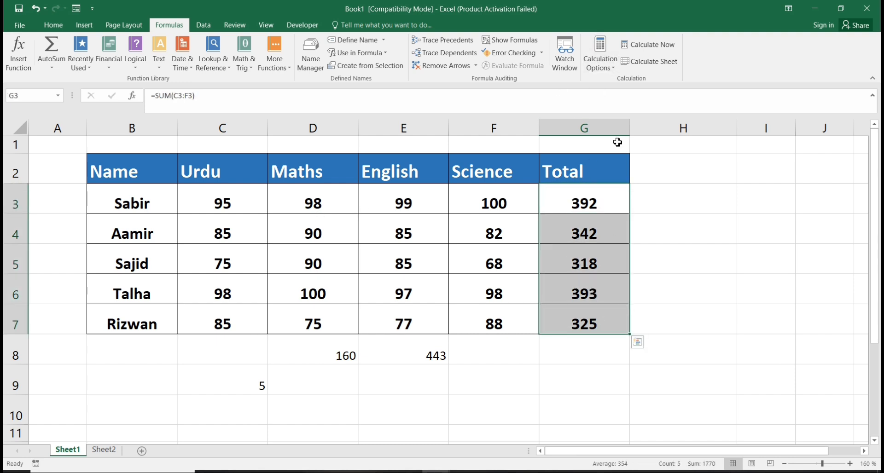
{"action": "left_click", "coordinate": [610, 69]}
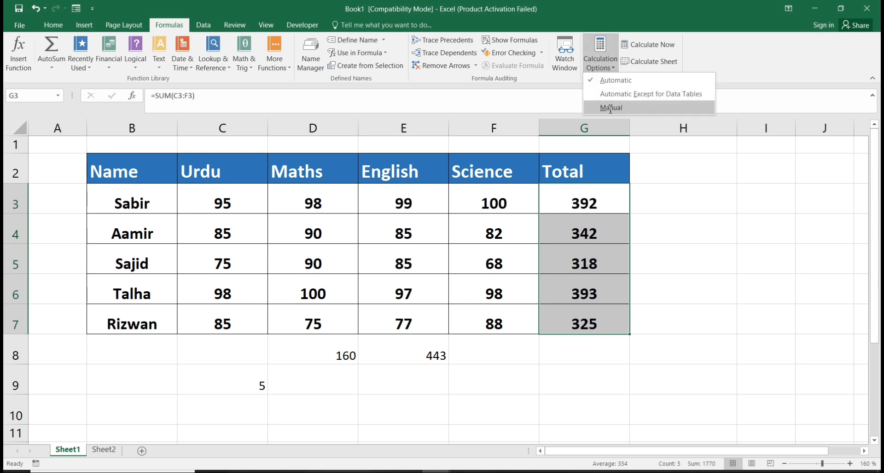
{"action": "left_click", "coordinate": [610, 109]}
Re-enter the first student's total in G3 as =SUM(C3:F3)
{"action": "left_click", "coordinate": [594, 205]}
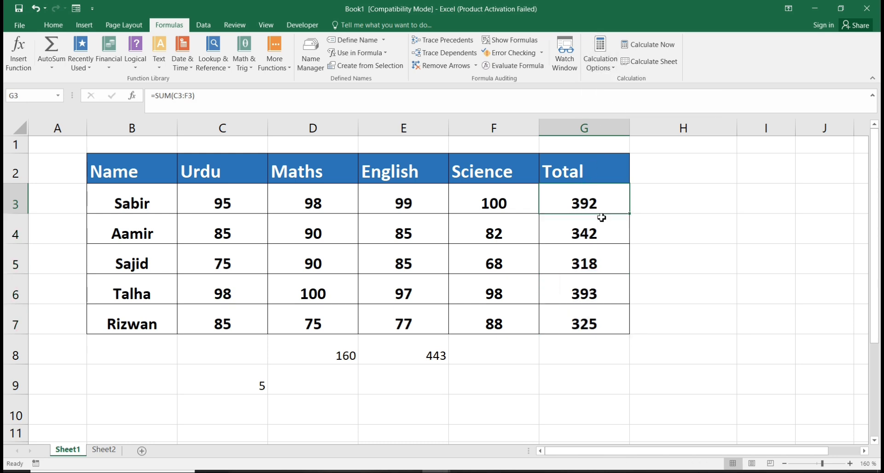
{"action": "type", "text": "=sum"}
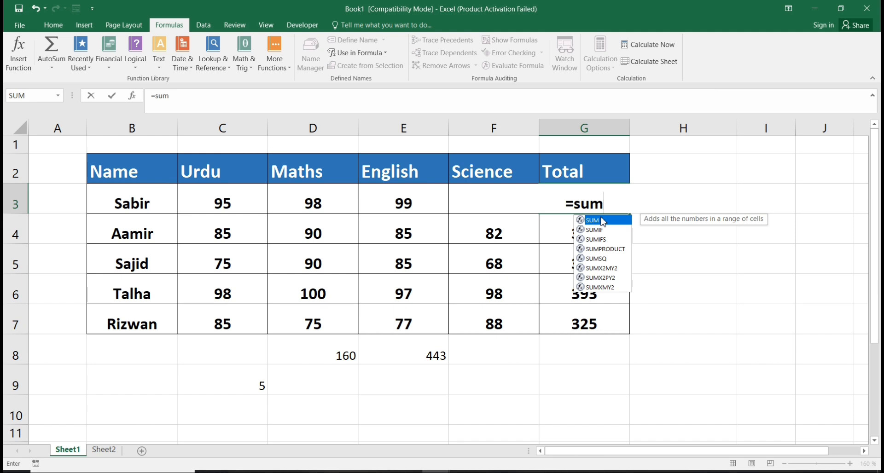
{"action": "double_click", "coordinate": [603, 221]}
{"action": "key", "text": "Left"}
{"action": "key", "text": "Left"}
{"action": "key", "text": "Left"}
{"action": "key", "text": "Left"}
{"action": "key", "text": "Left"}
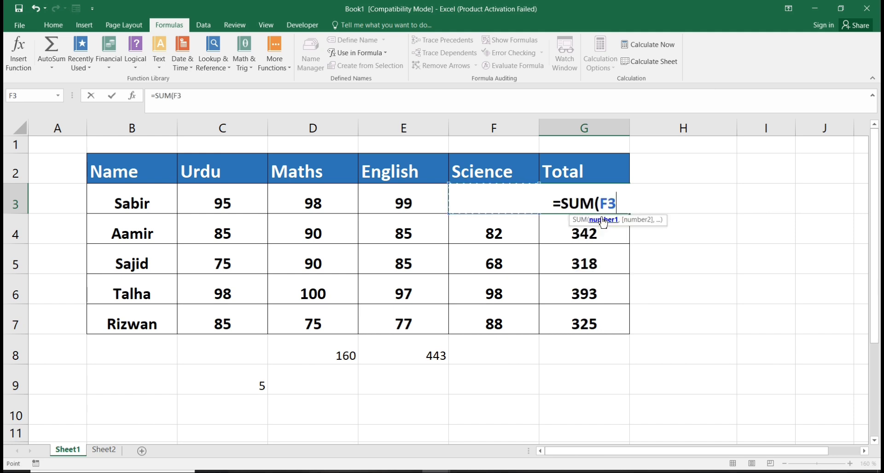
{"action": "key", "text": "Right"}
{"action": "key", "text": "shift+Right"}
{"action": "key", "text": "shift+Right"}
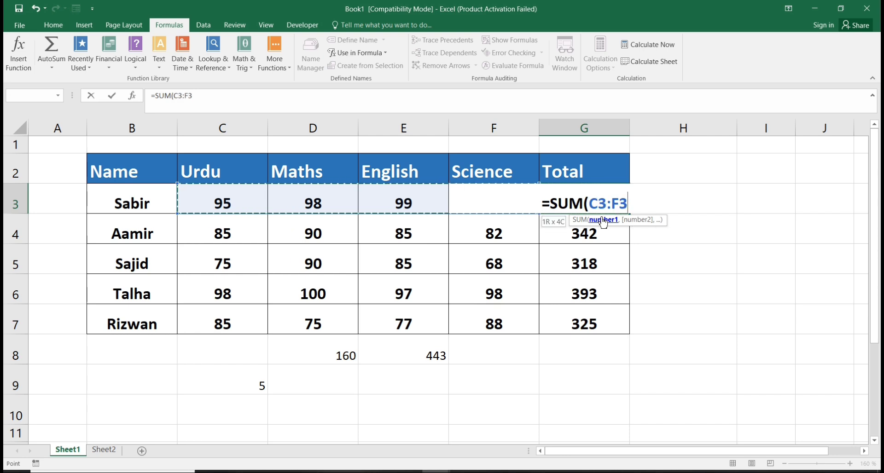
{"action": "key", "text": "Return"}
{"action": "key", "text": "Up"}
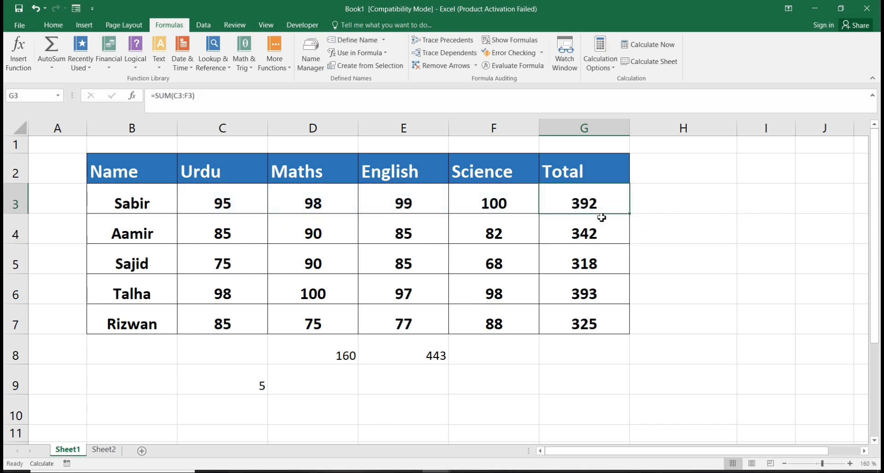
Copy the SUM formula from G3 into the totals range G3:G7
{"action": "key", "text": "ctrl+c"}
{"action": "key", "text": "shift+Down"}
{"action": "key", "text": "shift+Down"}
{"action": "key", "text": "shift+Down"}
{"action": "key", "text": "shift+Down"}
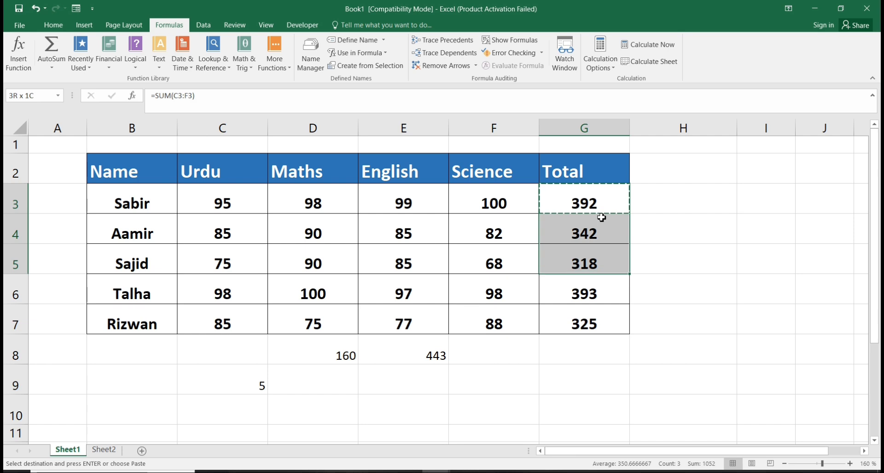
{"action": "key", "text": "ctrl+v"}
{"action": "key", "text": "ctrl+v"}
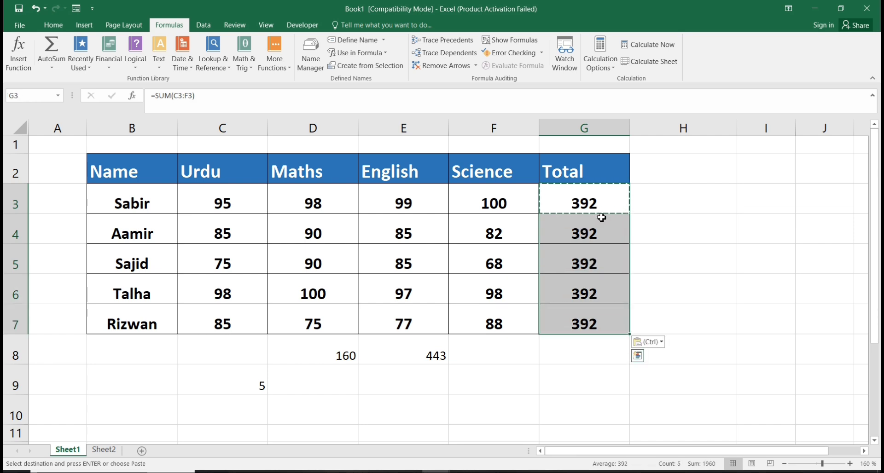
Examine the pasted formulas and totals in G3:G7 cell by cell
{"action": "key", "text": "Down"}
{"action": "key", "text": "Down"}
{"action": "key", "text": "Down"}
{"action": "key", "text": "Down"}
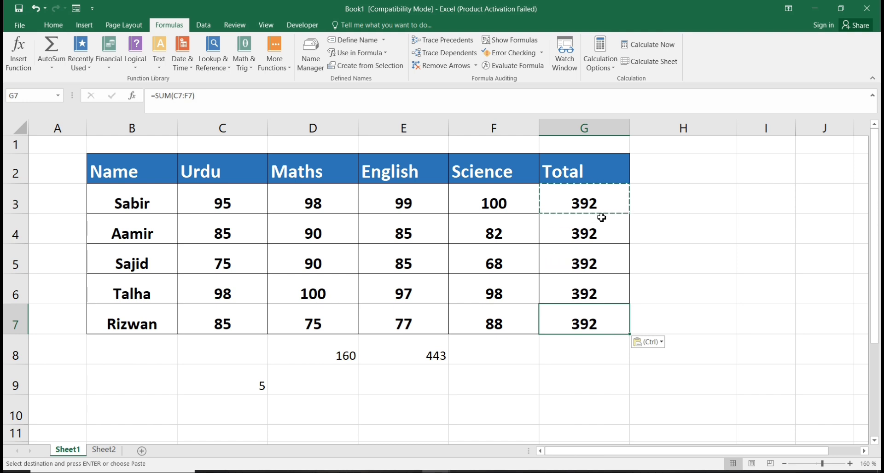
{"action": "key", "text": "Up"}
{"action": "key", "text": "Up"}
{"action": "key", "text": "Up"}
{"action": "key", "text": "Up"}
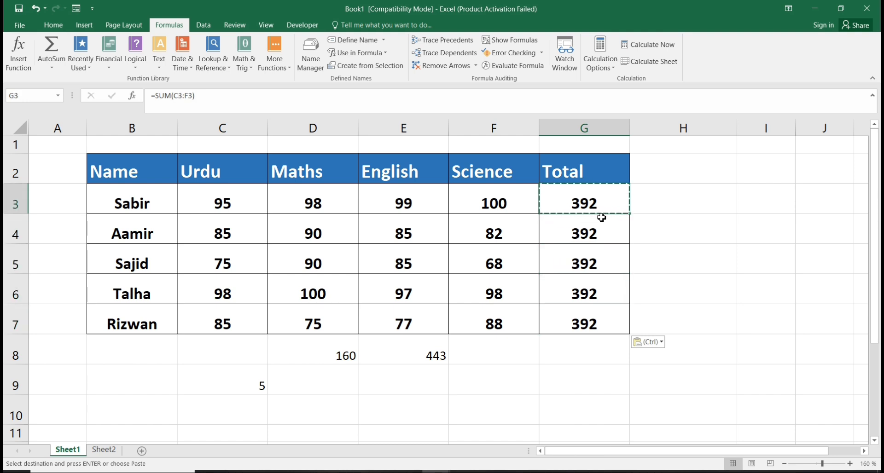
Set the second student's English mark in E4 to 88
{"action": "key", "text": "Down"}
{"action": "key", "text": "Left"}
{"action": "key", "text": "Left"}
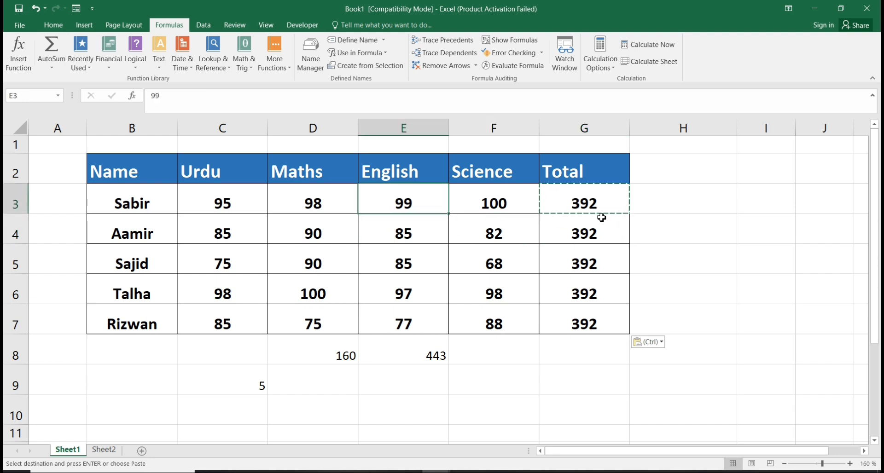
{"action": "type", "text": "88"}
{"action": "key", "text": "Return"}
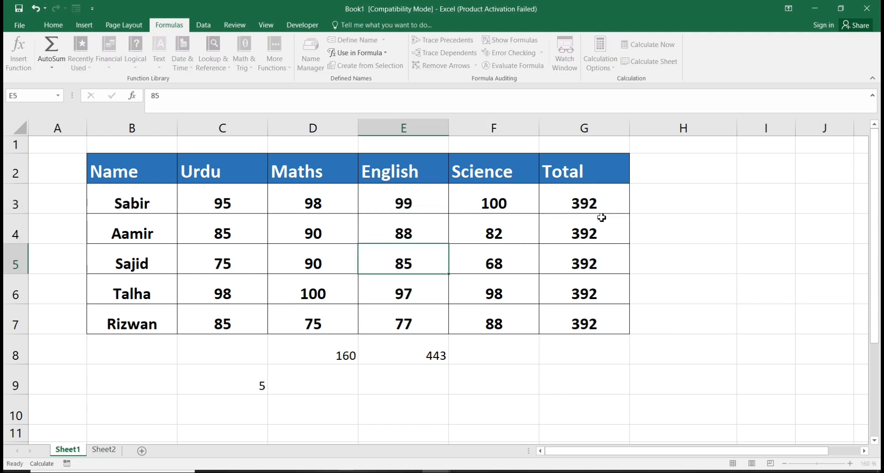
{"action": "key", "text": "Up"}
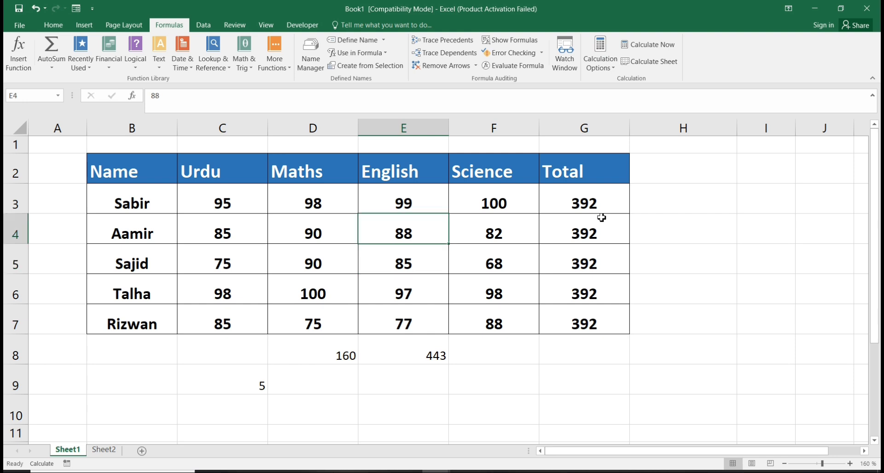
{"action": "key", "text": "Right"}
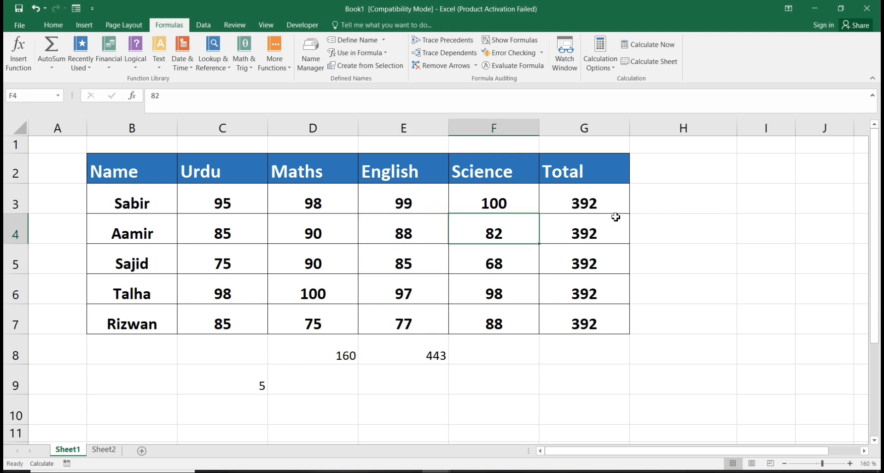
Select the first student's total in G3 and switch the calculation mode to Automatic
{"action": "left_click", "coordinate": [598, 217]}
{"action": "left_click", "coordinate": [594, 204]}
{"action": "left_click", "coordinate": [614, 71]}
{"action": "left_click", "coordinate": [620, 82]}
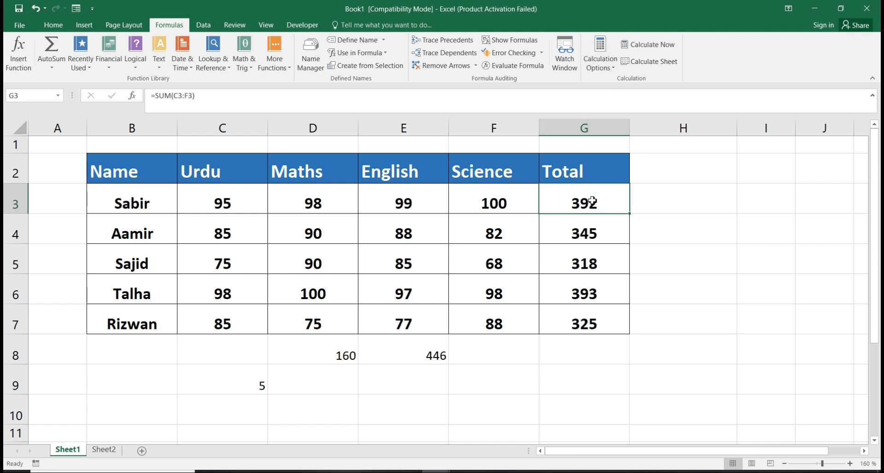
Fill the SUM formula from G3 down through the remaining totals to G7
{"action": "left_click", "coordinate": [592, 230]}
{"action": "left_click", "coordinate": [595, 203]}
{"action": "key", "text": "ctrl+c"}
{"action": "type", "text": "1"}
{"action": "key", "text": "Escape"}
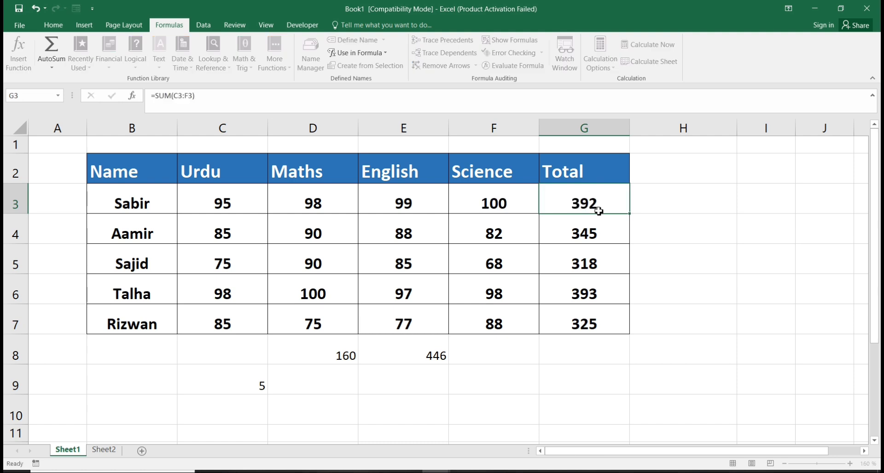
{"action": "double_click", "coordinate": [631, 215]}
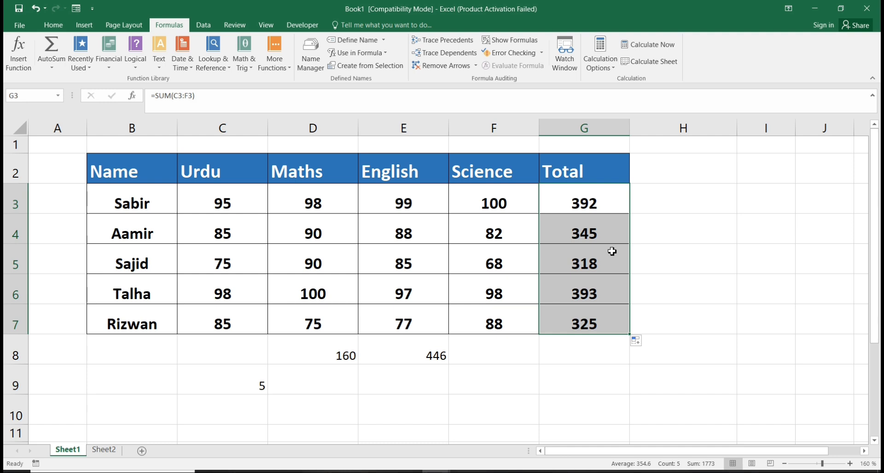
{"action": "left_click", "coordinate": [606, 69]}
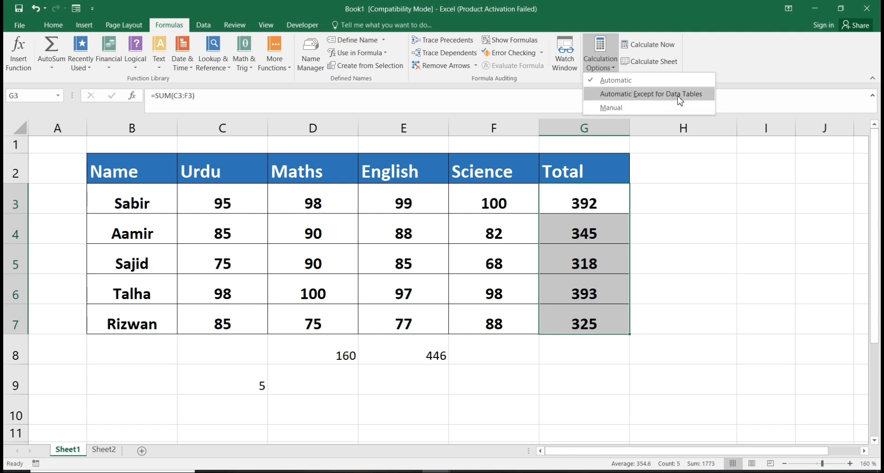
{"action": "left_click", "coordinate": [359, 208]}
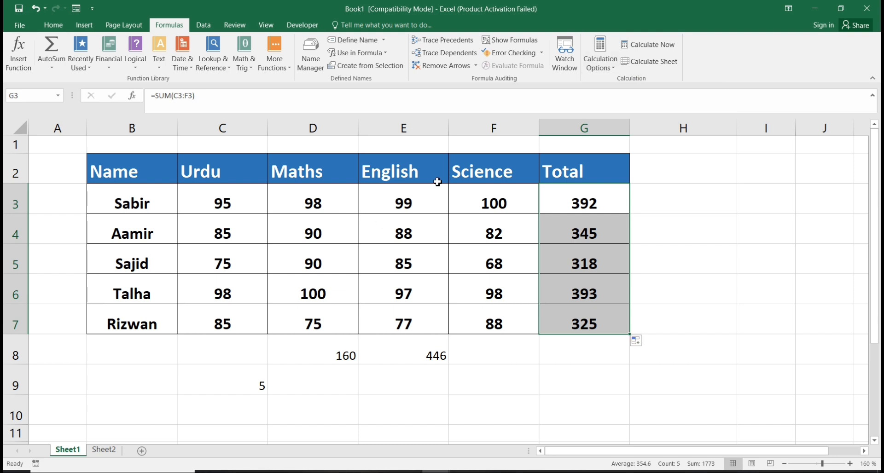
{"action": "left_click", "coordinate": [203, 27]}
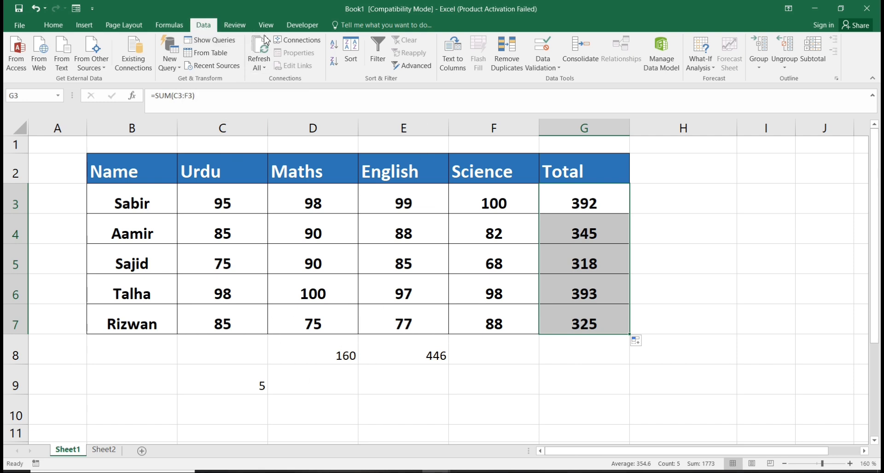
{"action": "left_click", "coordinate": [172, 26]}
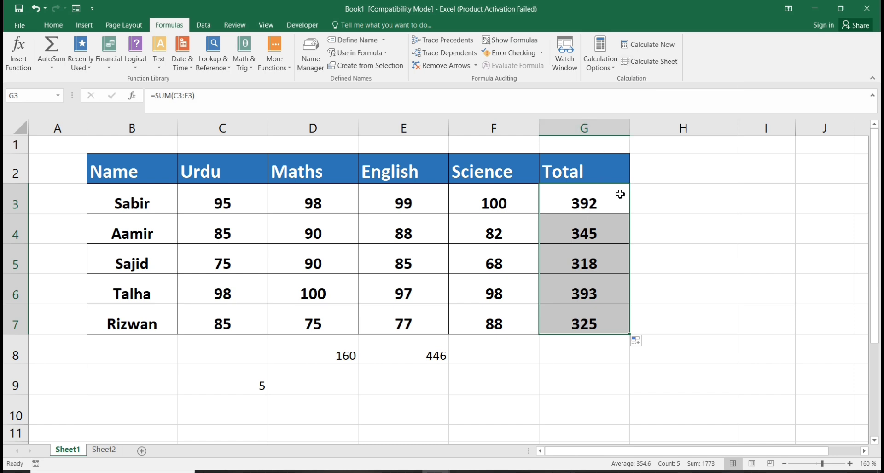
Switch the calculation mode to Manual and select the first student's total in G3
{"action": "left_click", "coordinate": [600, 53]}
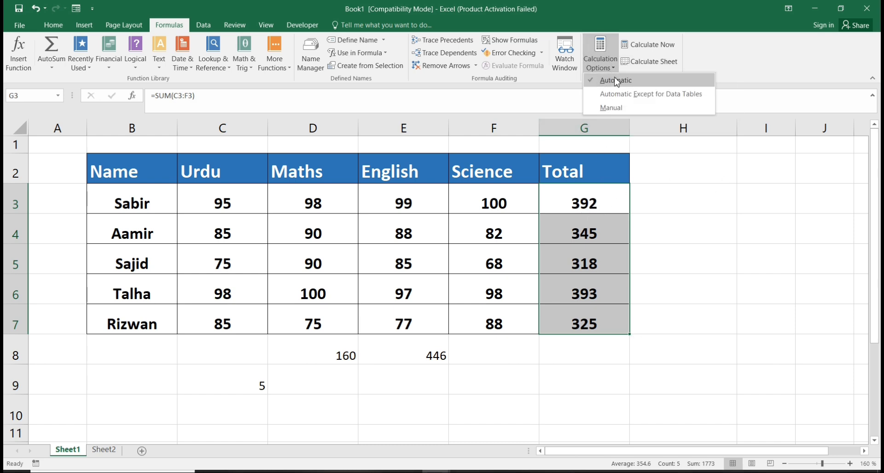
{"action": "left_click", "coordinate": [616, 109]}
{"action": "left_click", "coordinate": [586, 202]}
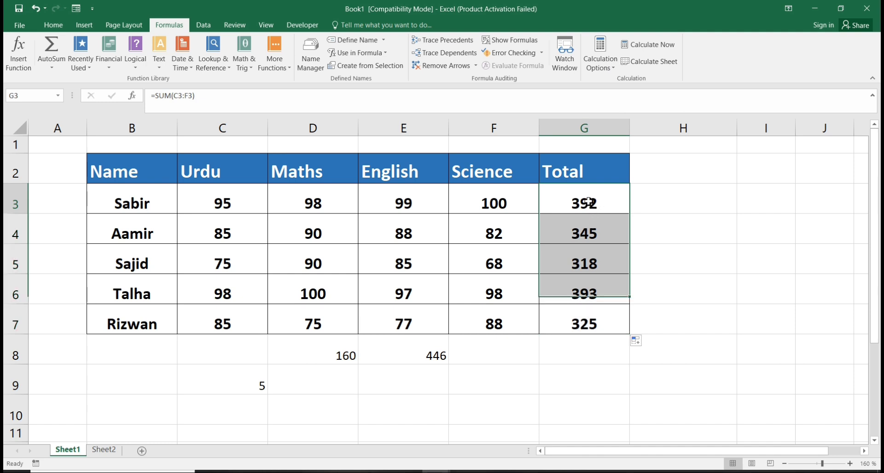
Copy the SUM formula in G3 and paste it over the totals range G3:G7
{"action": "key", "text": "ctrl+c"}
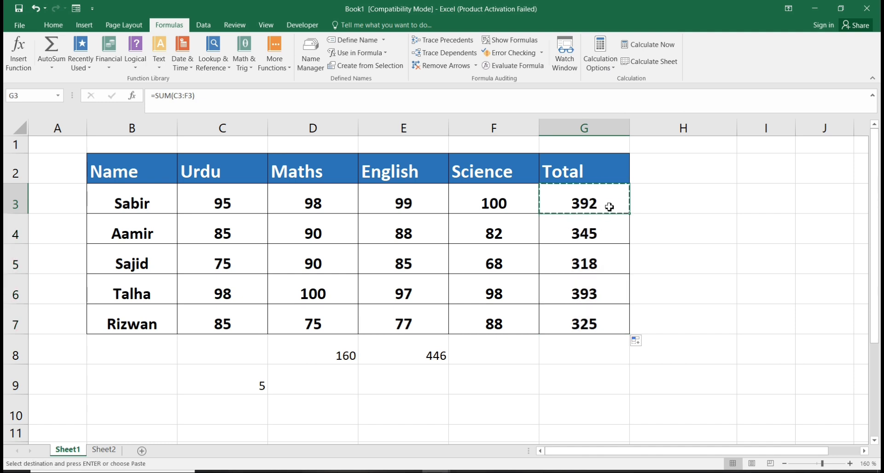
{"action": "key", "text": "shift+Down"}
{"action": "key", "text": "shift+Down"}
{"action": "key", "text": "shift+Down"}
{"action": "key", "text": "shift+Down"}
{"action": "key", "text": "shift+Down"}
{"action": "key", "text": "ctrl"}
{"action": "key", "text": "Up"}
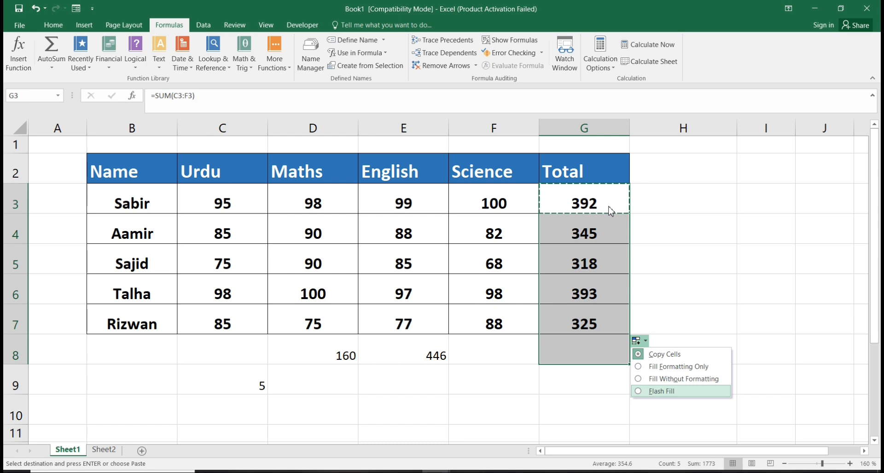
{"action": "key", "text": "Escape"}
{"action": "key", "text": "shift+Up"}
{"action": "key", "text": "ctrl+v"}
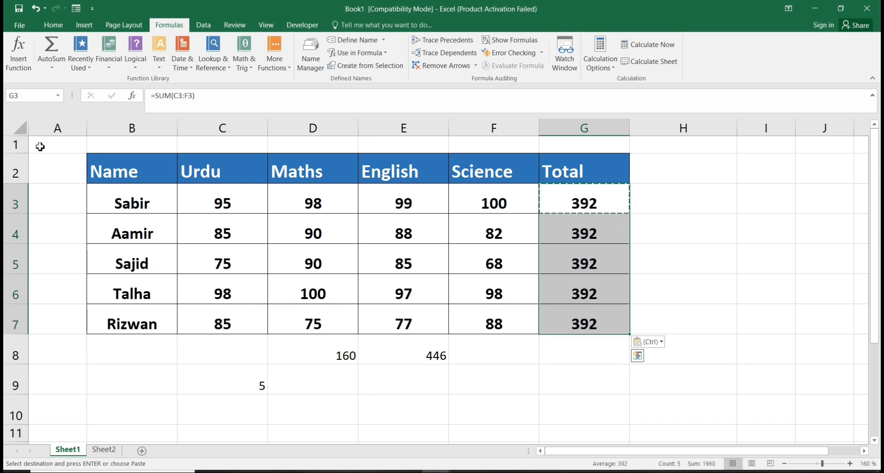
Copy the entire contents of Sheet1 into a new worksheet, Sheet3
{"action": "left_click", "coordinate": [22, 128]}
{"action": "key", "text": "ctrl+c"}
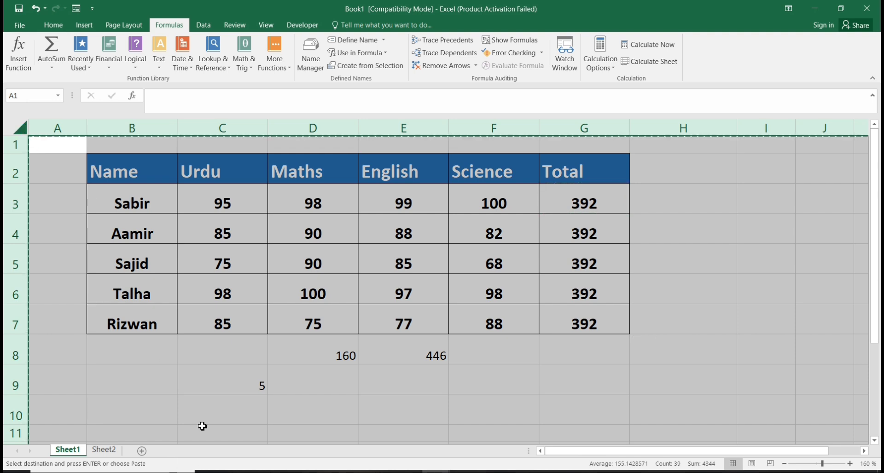
{"action": "left_click", "coordinate": [142, 452]}
{"action": "left_click", "coordinate": [11, 123]}
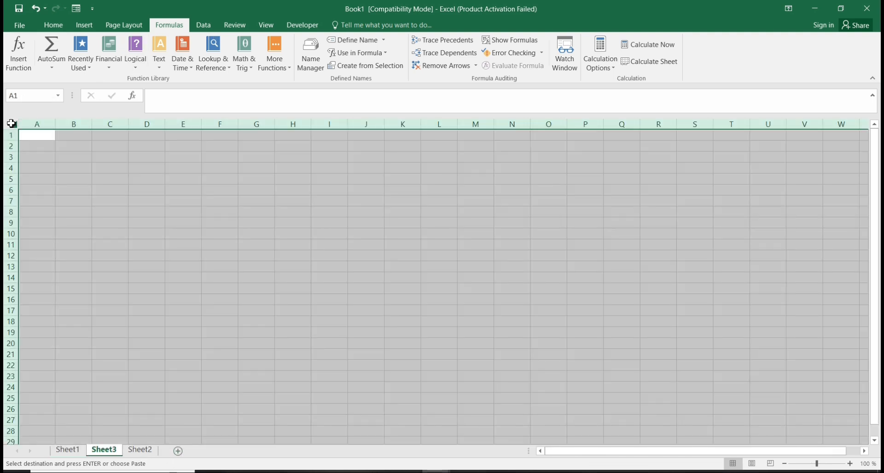
{"action": "key", "text": "ctrl+v"}
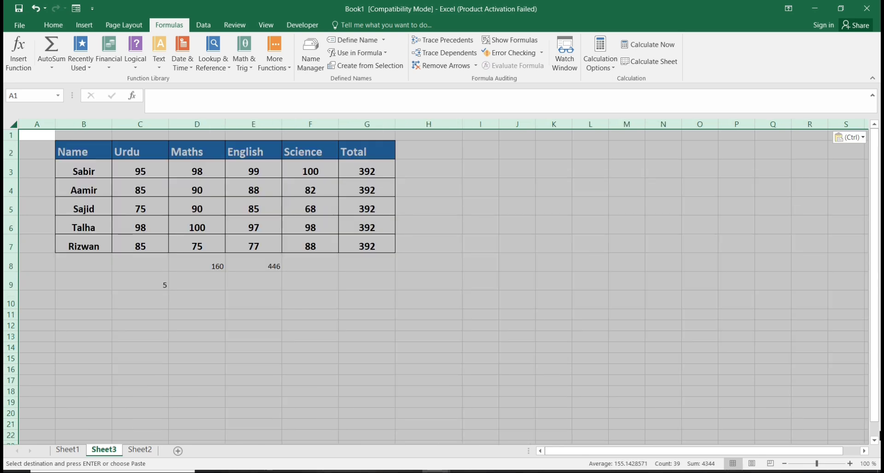
Select the copied totals in G3:G7 on Sheet3
{"action": "left_click", "coordinate": [850, 465]}
{"action": "left_click", "coordinate": [851, 464]}
{"action": "left_click", "coordinate": [851, 465]}
{"action": "left_click", "coordinate": [850, 464]}
{"action": "left_click", "coordinate": [851, 464]}
{"action": "left_click", "coordinate": [645, 370]}
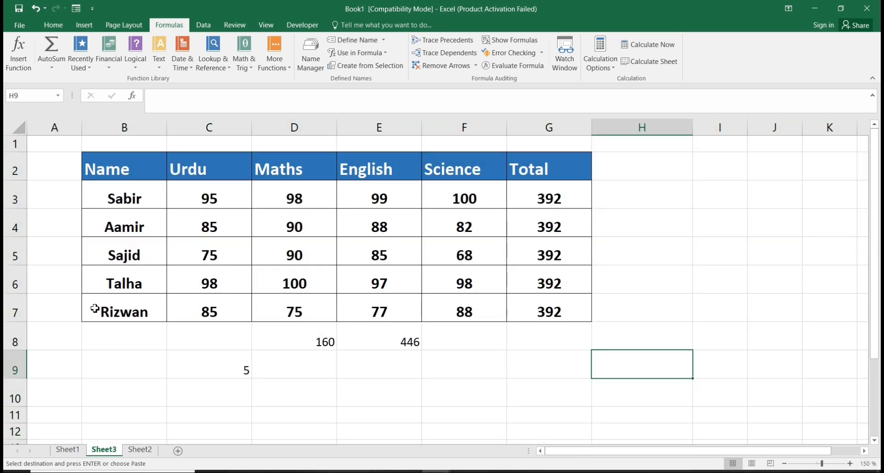
{"action": "left_click_drag", "start_coordinate": [548, 194], "coordinate": [546, 313]}
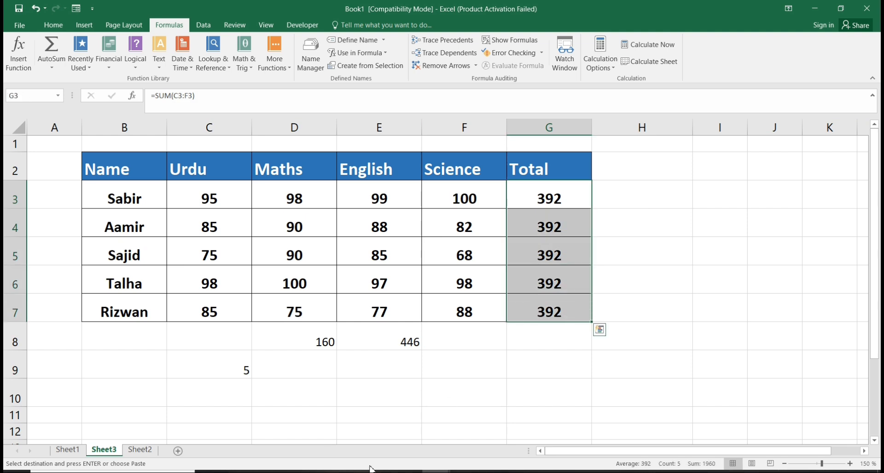
Return to Sheet1 and recalculate only that worksheet with Calculate Sheet
{"action": "left_click", "coordinate": [63, 453]}
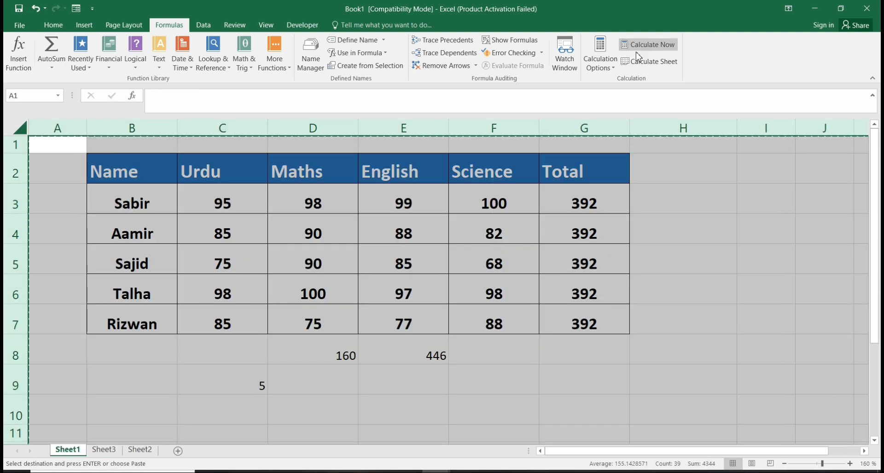
{"action": "left_click", "coordinate": [619, 252]}
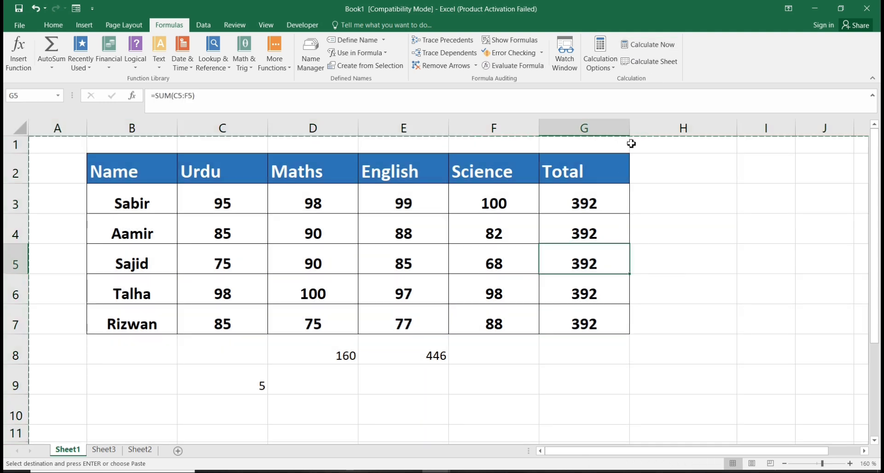
{"action": "left_click", "coordinate": [658, 68]}
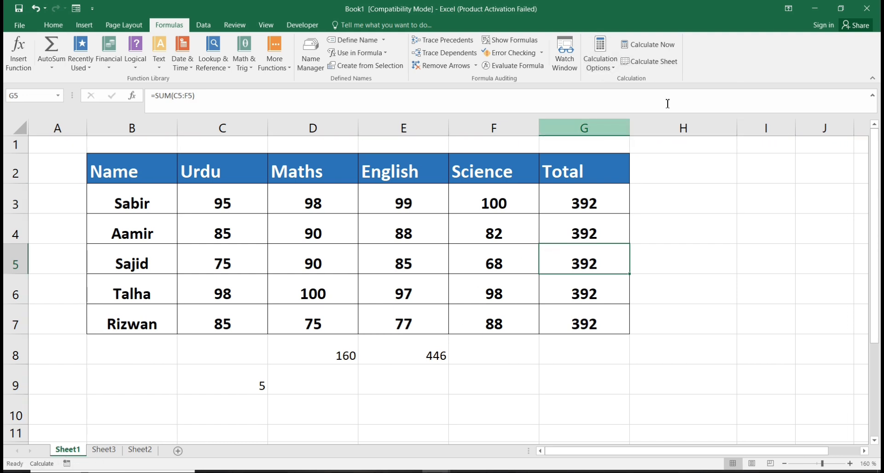
{"action": "left_click", "coordinate": [656, 63]}
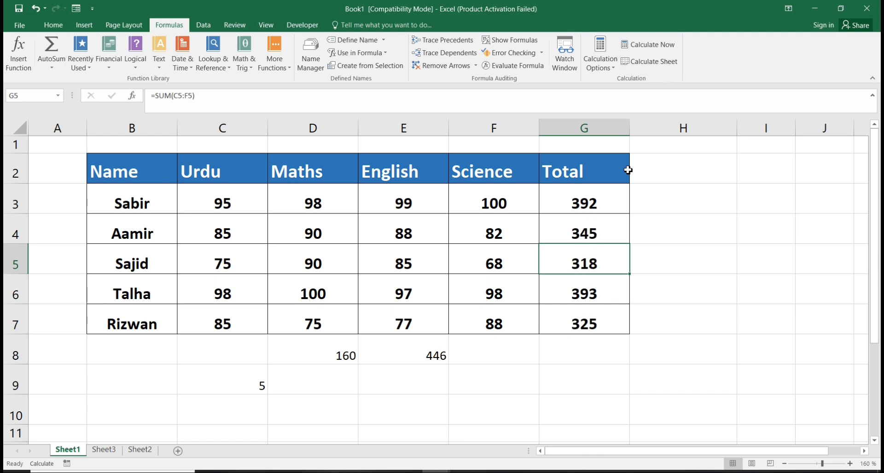
Inspect the SUM formulas behind the totals in G3 to G5 on Sheet1
{"action": "left_click", "coordinate": [586, 202]}
{"action": "key", "text": "F2"}
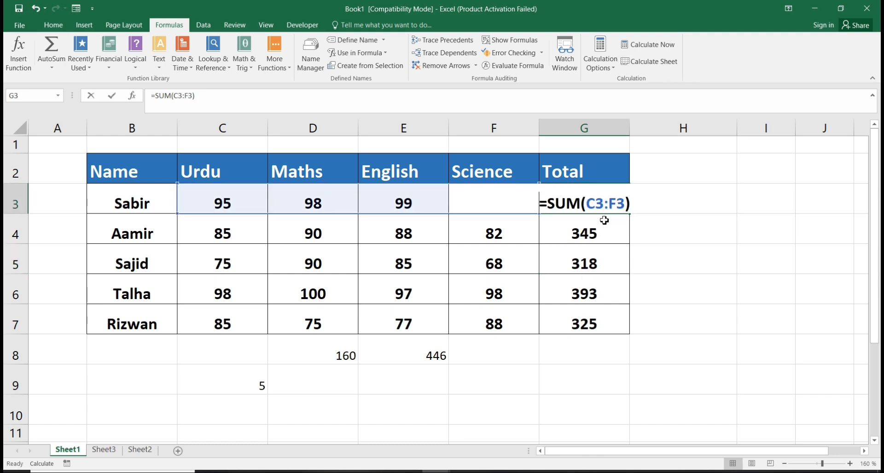
{"action": "key", "text": "Return"}
{"action": "key", "text": "F2"}
{"action": "key", "text": "Return"}
{"action": "key", "text": "F2"}
{"action": "key", "text": "Return"}
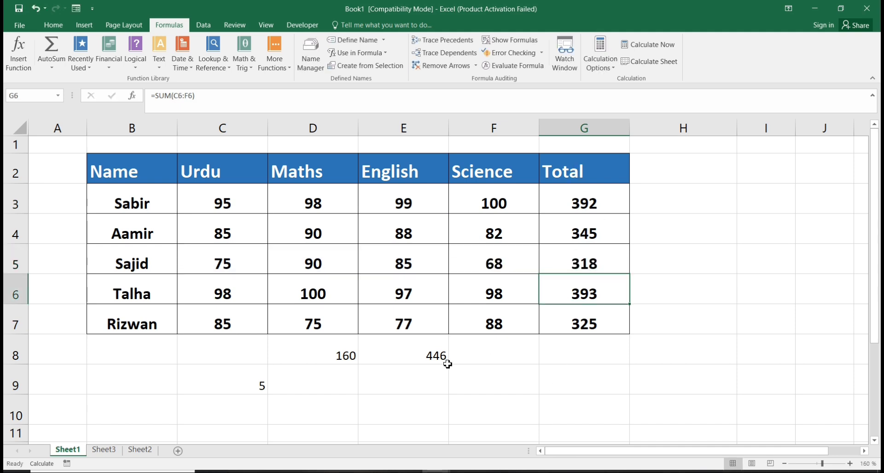
Compare the totals in column G of Sheet3 with those on Sheet1
{"action": "left_click", "coordinate": [111, 450]}
{"action": "left_click_drag", "start_coordinate": [555, 193], "coordinate": [551, 313]}
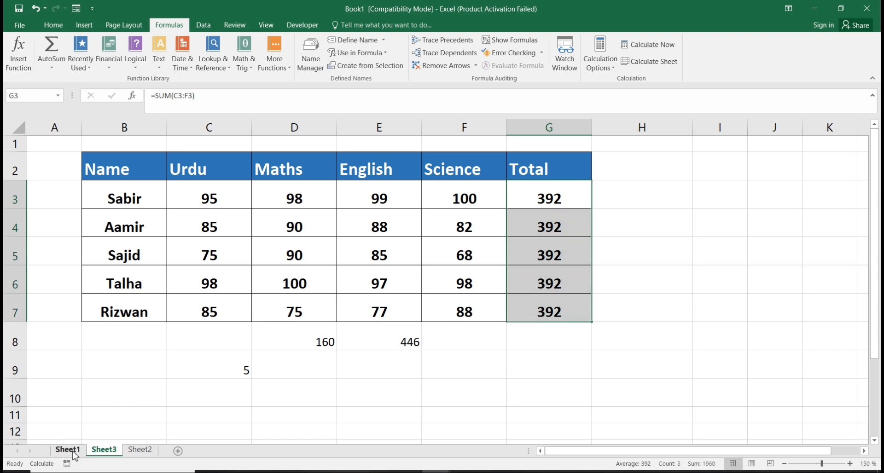
{"action": "left_click", "coordinate": [68, 449]}
{"action": "key", "text": "Up"}
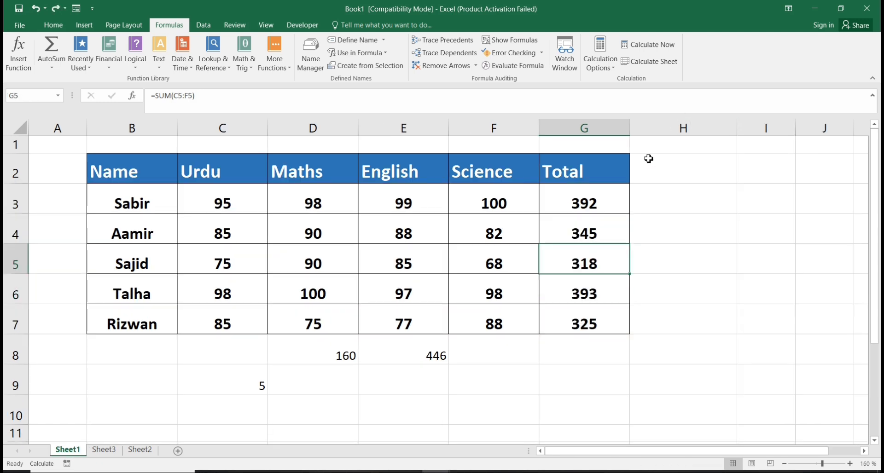
{"action": "key", "text": "Up"}
{"action": "key", "text": "Up"}
{"action": "key", "text": "ctrl+Page_Down"}
{"action": "key", "text": "ctrl+a"}
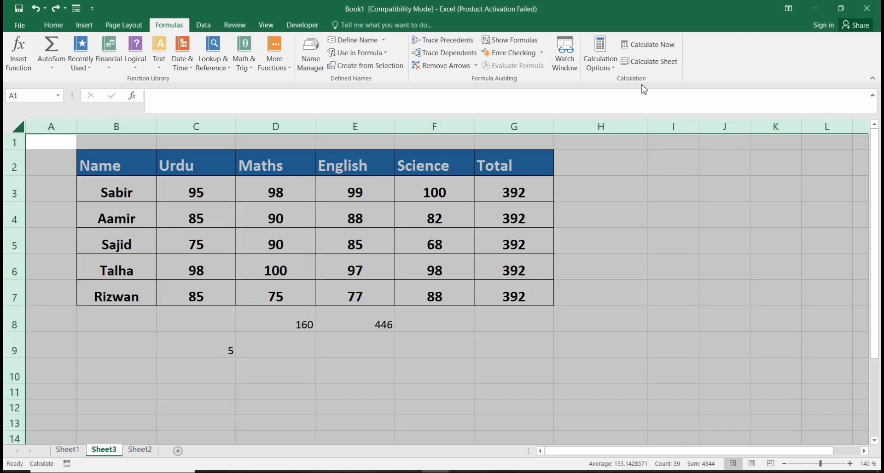
{"action": "left_click", "coordinate": [69, 452]}
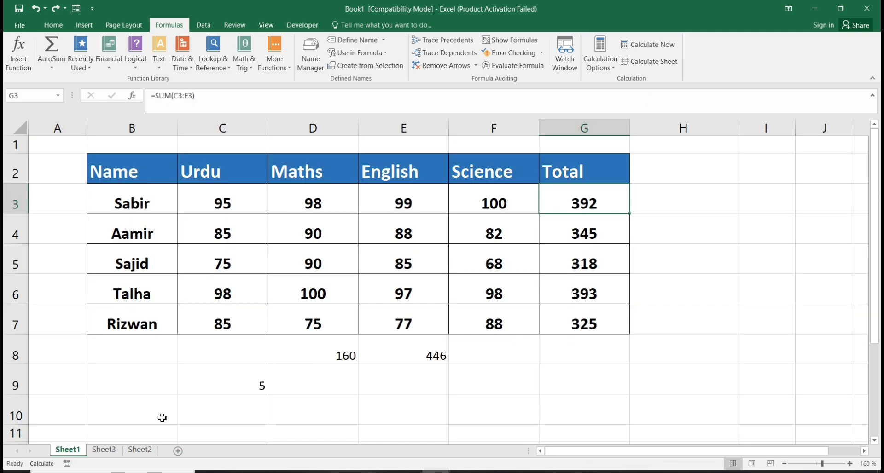
Check the calculation mode, then paste the SUM formula from G3 into G3:G7 on Sheet1 again
{"action": "left_click", "coordinate": [601, 64]}
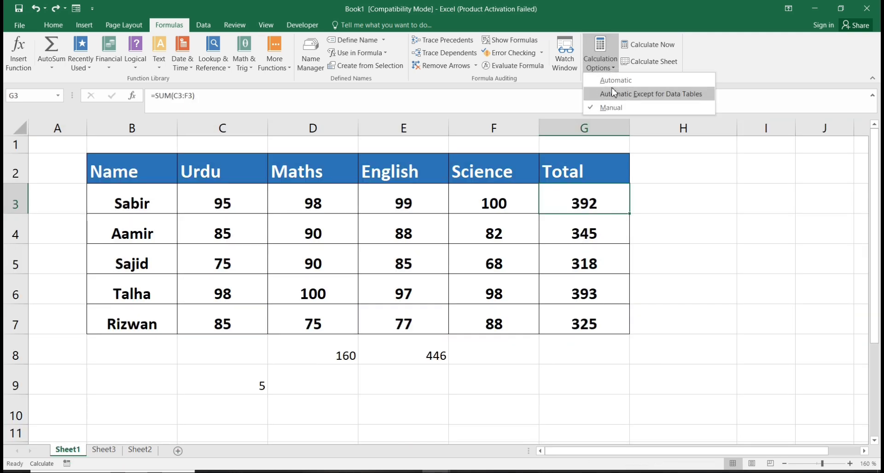
{"action": "left_click", "coordinate": [586, 204]}
{"action": "key", "text": "ctrl+c"}
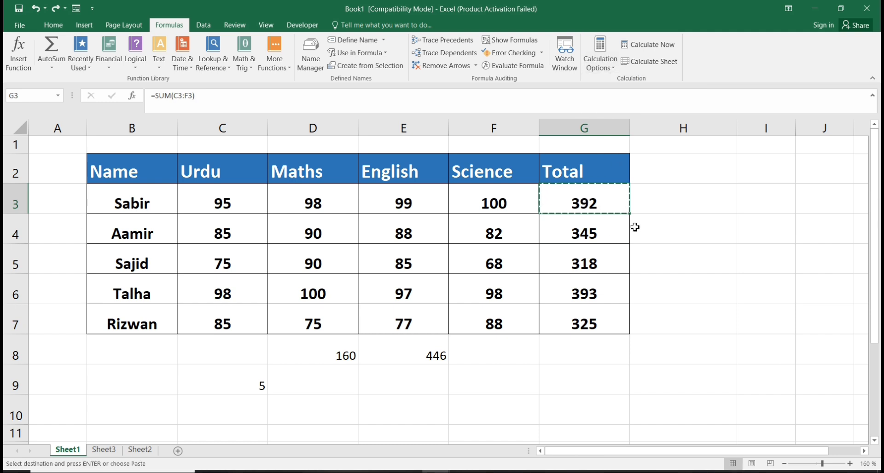
{"action": "key", "text": "shift+Down"}
{"action": "key", "text": "shift+Down"}
{"action": "key", "text": "shift+Down"}
{"action": "key", "text": "shift+Down"}
{"action": "key", "text": "ctrl+v"}
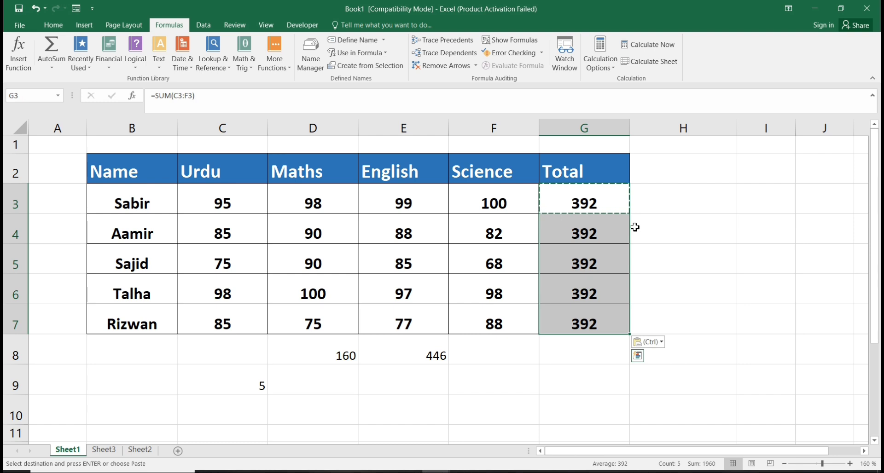
{"action": "key", "text": "Escape"}
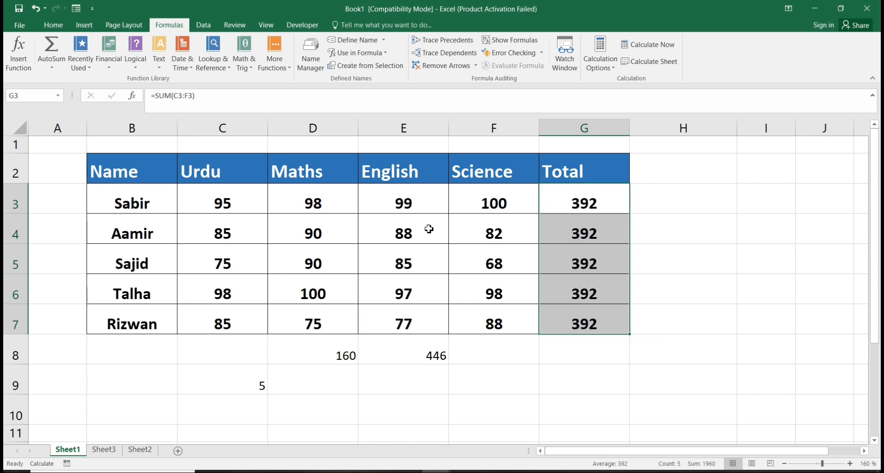
Check Sheet3, return to Sheet1 and recalculate the whole workbook with Calculate Now
{"action": "left_click", "coordinate": [103, 450]}
{"action": "left_click", "coordinate": [73, 451]}
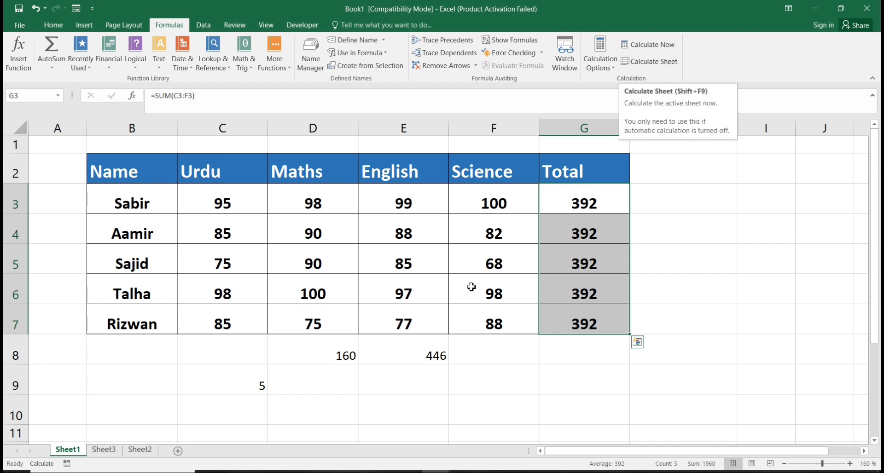
{"action": "left_click", "coordinate": [652, 46]}
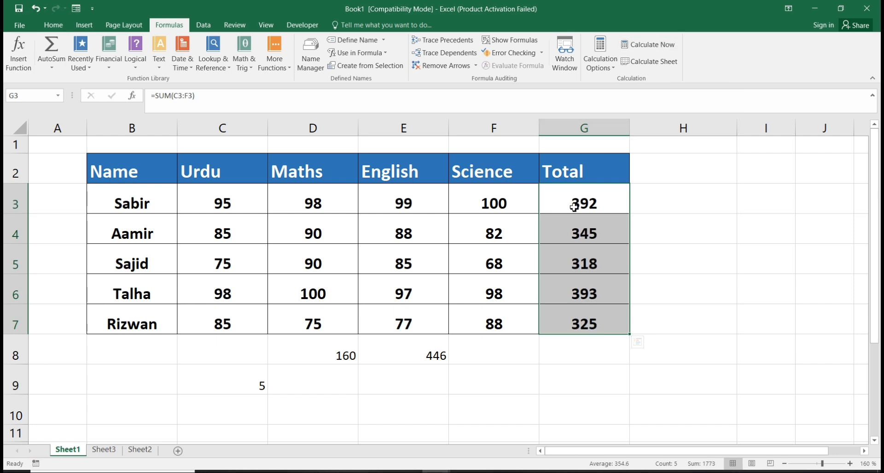
Compare the recalculated totals in column G on Sheet1 with those on Sheet3
{"action": "left_click_drag", "start_coordinate": [578, 216], "coordinate": [564, 327]}
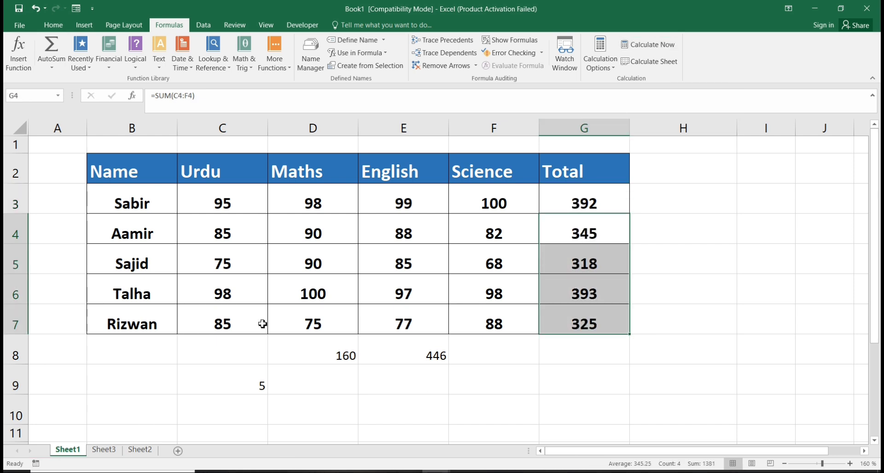
{"action": "left_click", "coordinate": [105, 450]}
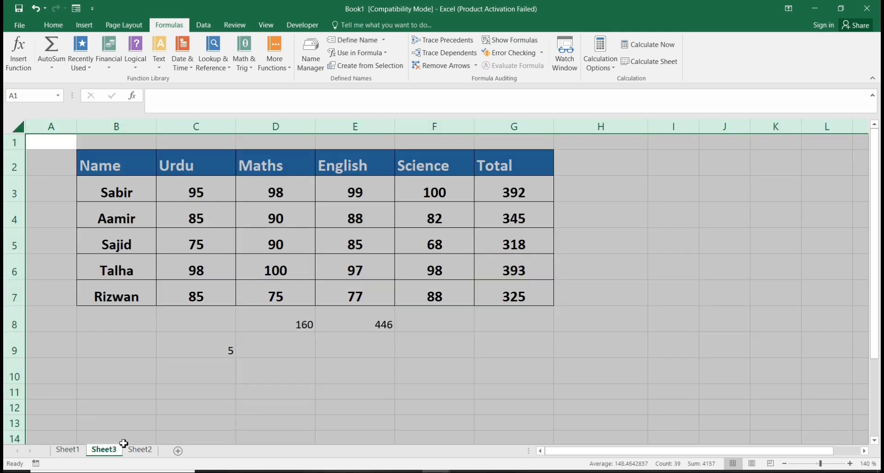
{"action": "left_click_drag", "start_coordinate": [502, 188], "coordinate": [523, 290]}
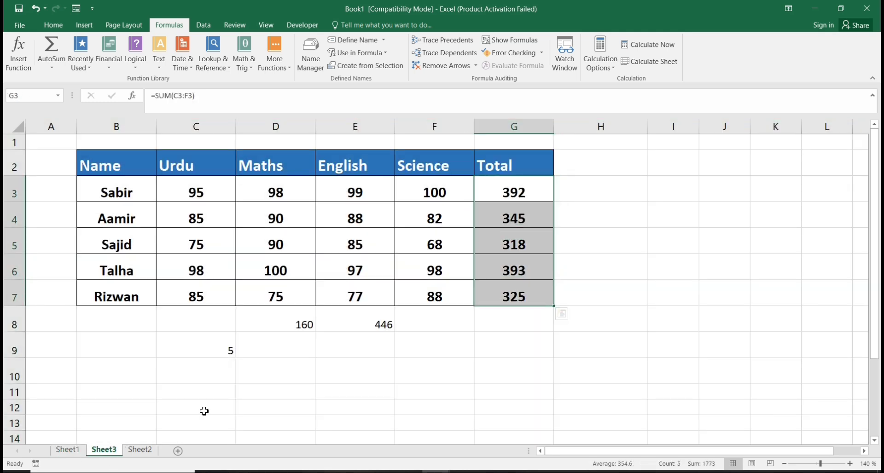
{"action": "left_click", "coordinate": [82, 454]}
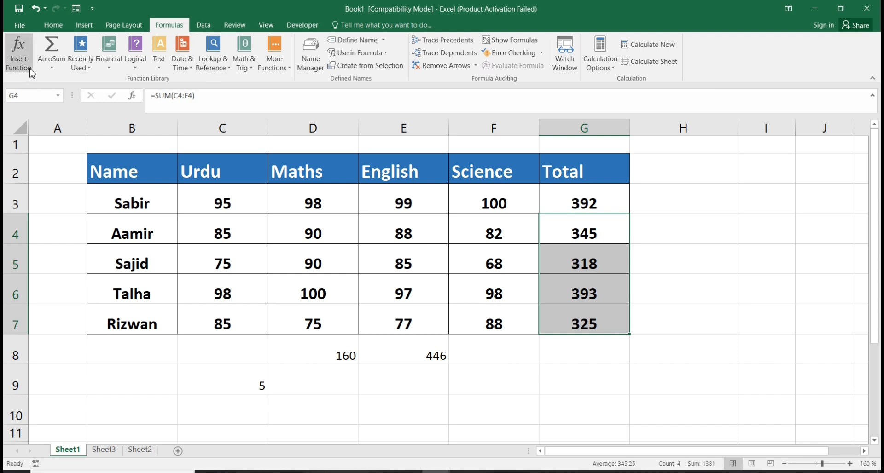
{"action": "left_click", "coordinate": [584, 264]}
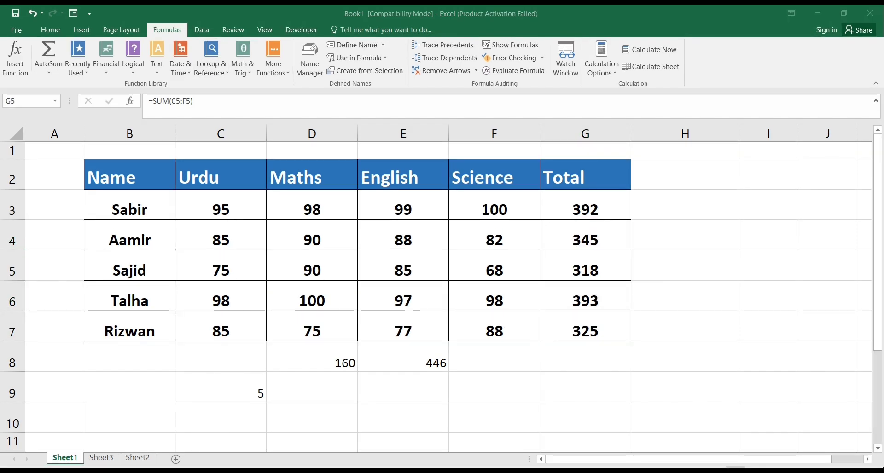
Review the Automatic Except for Data Tables calculation option and locate the Data Table tool among the What-If Analysis commands
{"action": "left_click", "coordinate": [614, 72]}
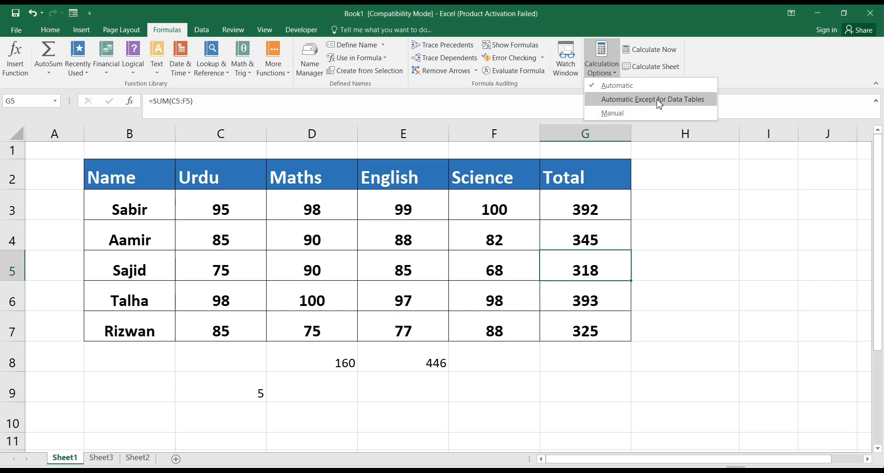
{"action": "left_click", "coordinate": [203, 32]}
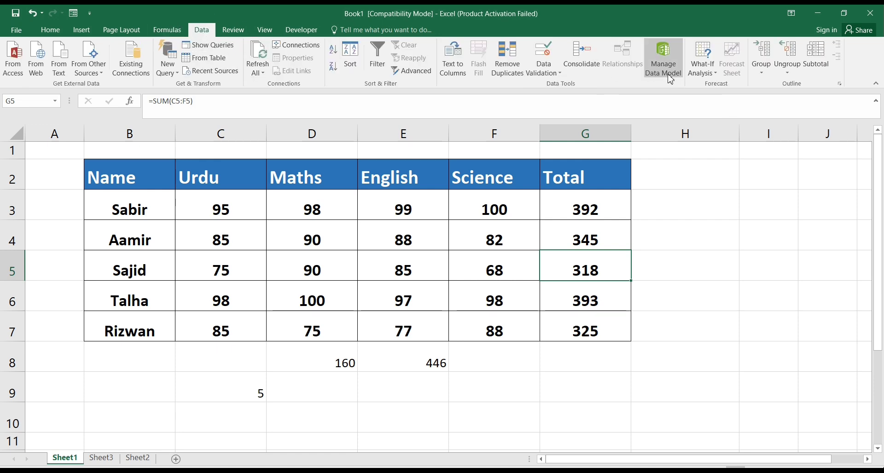
{"action": "left_click", "coordinate": [714, 75]}
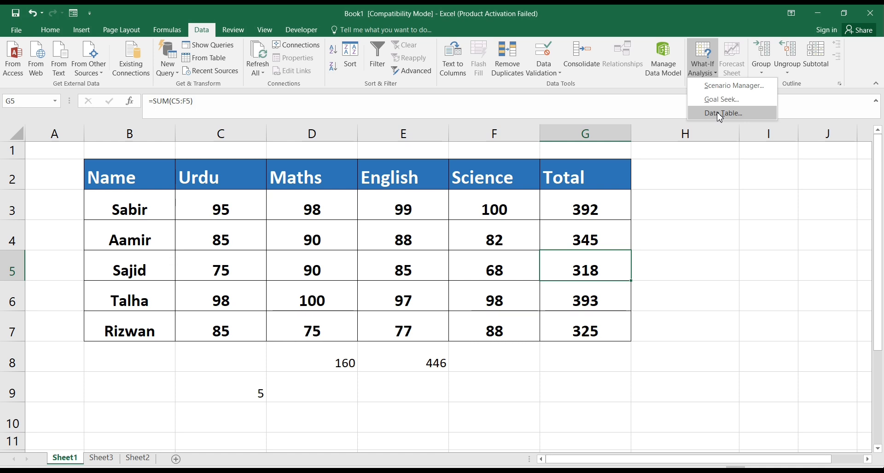
Enter 1 in both C3 and C4 on Sheet2
{"action": "left_click", "coordinate": [143, 460]}
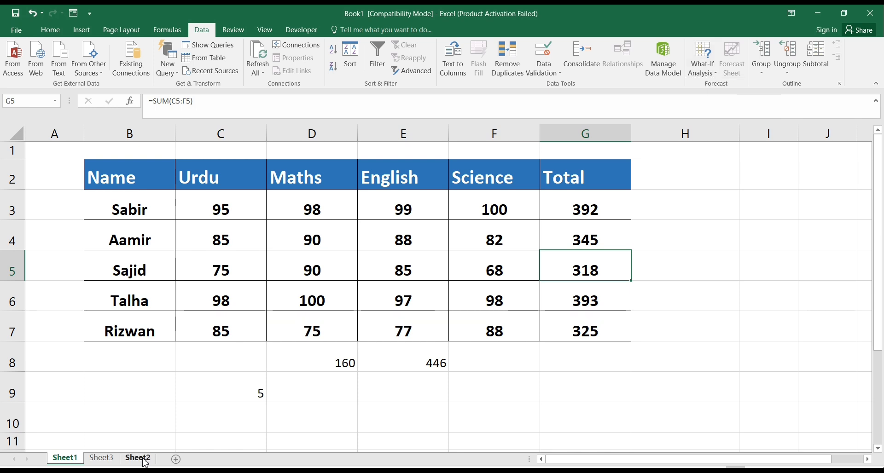
{"action": "left_click", "coordinate": [143, 460]}
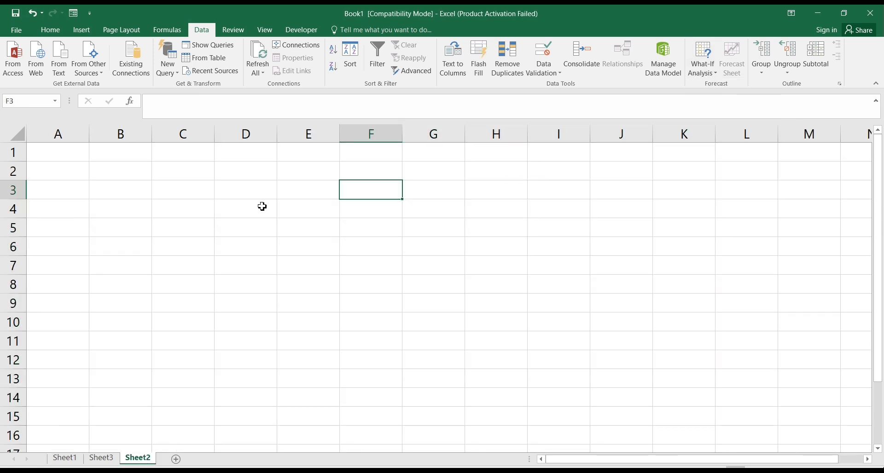
{"action": "left_click", "coordinate": [184, 197]}
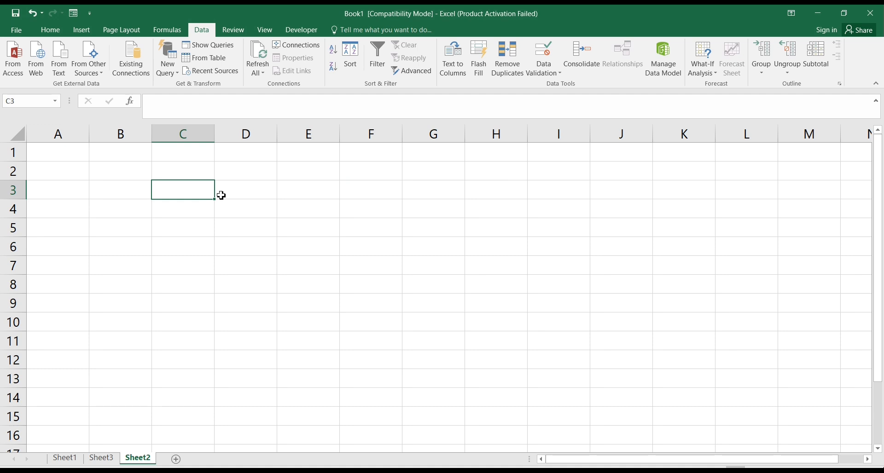
{"action": "type", "text": "1"}
{"action": "key", "text": "Return"}
{"action": "type", "text": "1"}
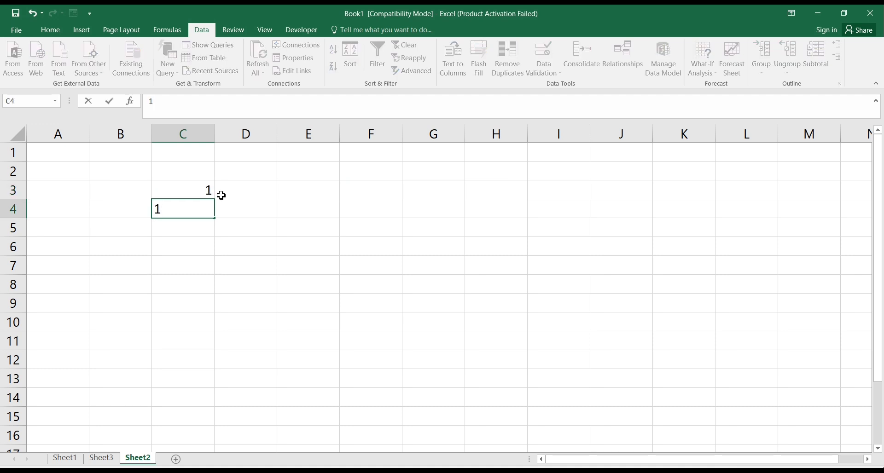
{"action": "key", "text": "Return"}
Enter the formula =C3*C4 in C5 to multiply the two input cells
{"action": "type", "text": "="}
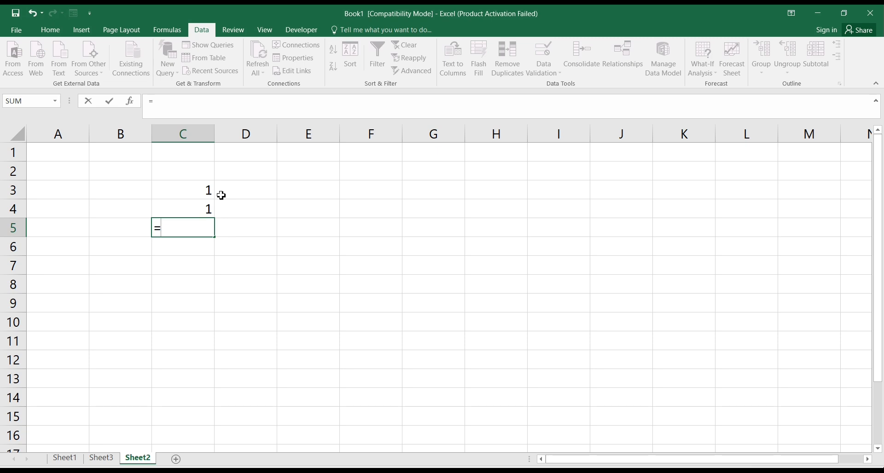
{"action": "key", "text": "Up"}
{"action": "key", "text": "Up"}
{"action": "type", "text": "*"}
{"action": "key", "text": "Up"}
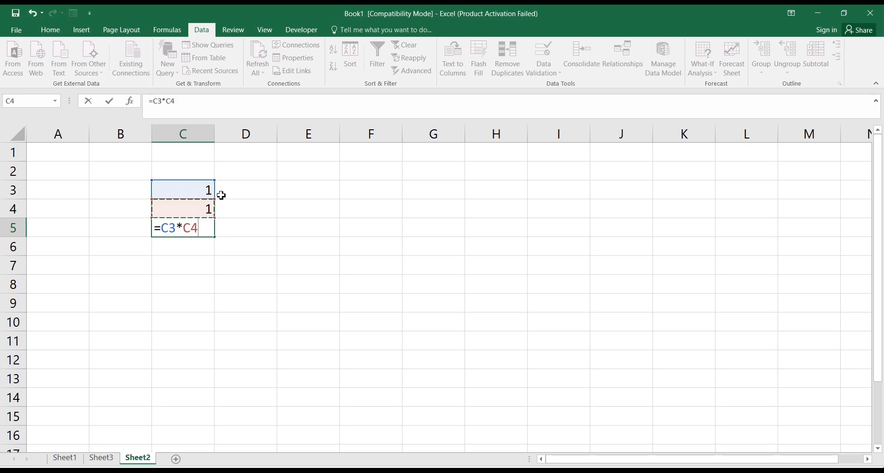
{"action": "key", "text": "Return"}
Enter 2 and 3 in C6 and C7, and fill the series down to 10 in C14
{"action": "key", "text": "Return"}
{"action": "key", "text": "Up"}
{"action": "type", "text": "2"}
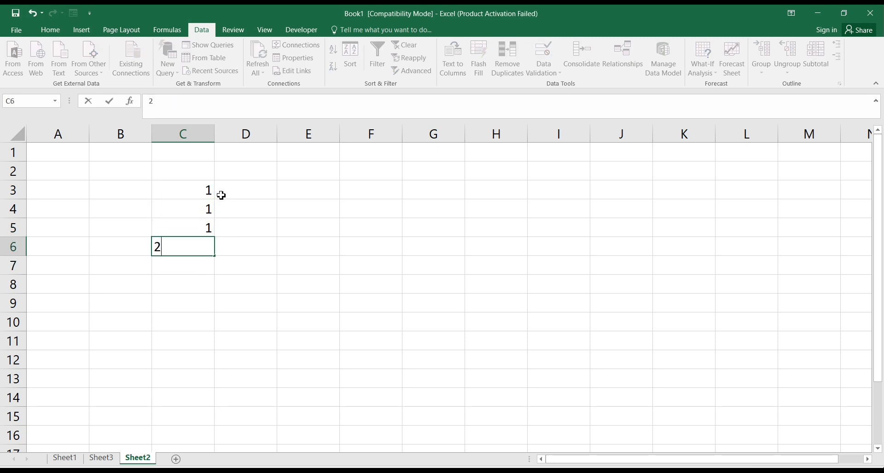
{"action": "key", "text": "Return"}
{"action": "type", "text": "3"}
{"action": "key", "text": "Return"}
{"action": "left_click_drag", "start_coordinate": [181, 245], "coordinate": [205, 405]}
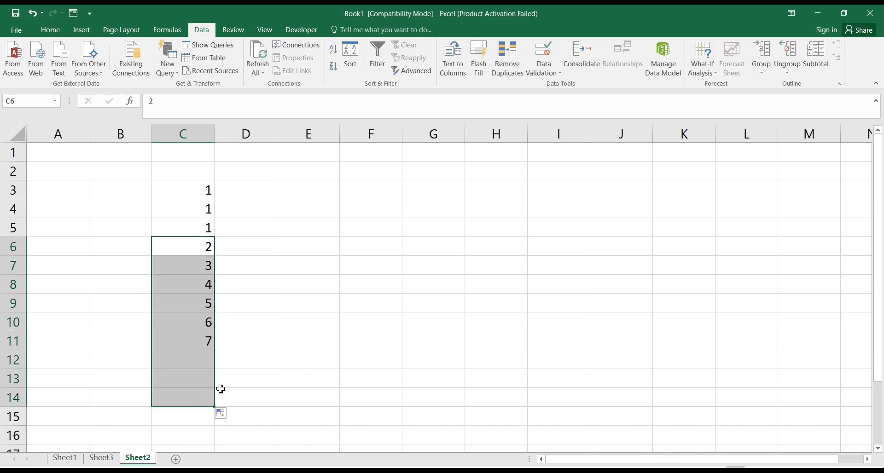
Enter 2, 5, 6 and 8 across D5:G5 as the row values
{"action": "left_click", "coordinate": [228, 210]}
{"action": "left_click", "coordinate": [242, 230]}
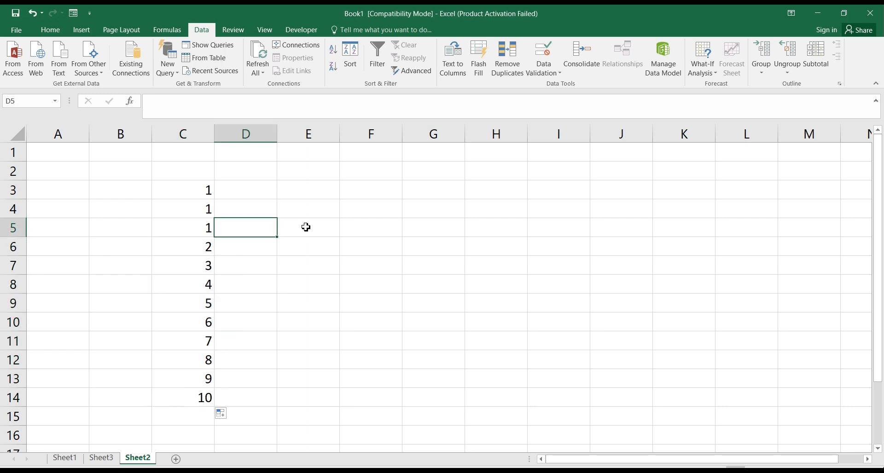
{"action": "type", "text": "2"}
{"action": "key", "text": "Tab"}
{"action": "type", "text": "5"}
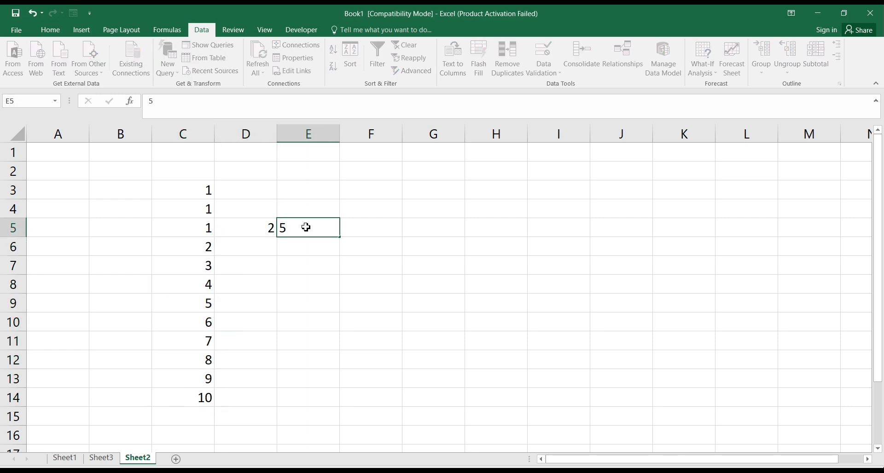
{"action": "key", "text": "Tab"}
{"action": "type", "text": "6"}
{"action": "key", "text": "Tab"}
{"action": "type", "text": "8"}
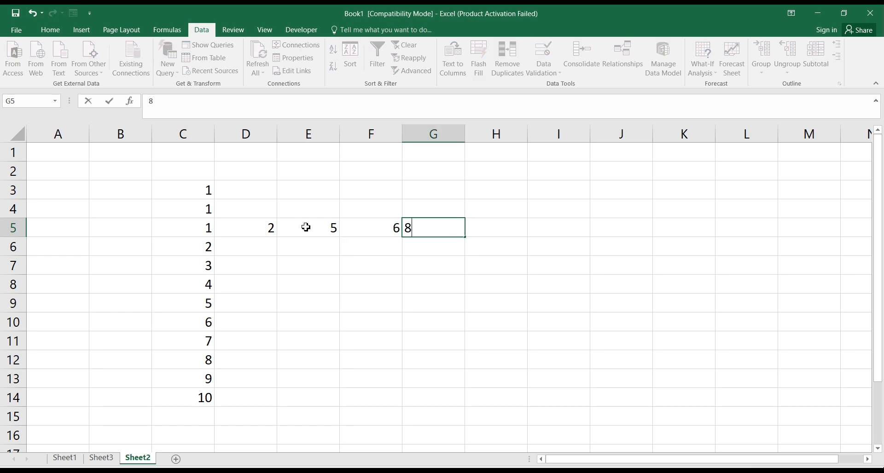
{"action": "key", "text": "shift+Tab"}
Create a two-variable data table over C5:G14 with C3 as row input cell and C4 as column input cell
{"action": "key", "text": "shift+Tab"}
{"action": "key", "text": "shift+Tab"}
{"action": "key", "text": "shift+Tab"}
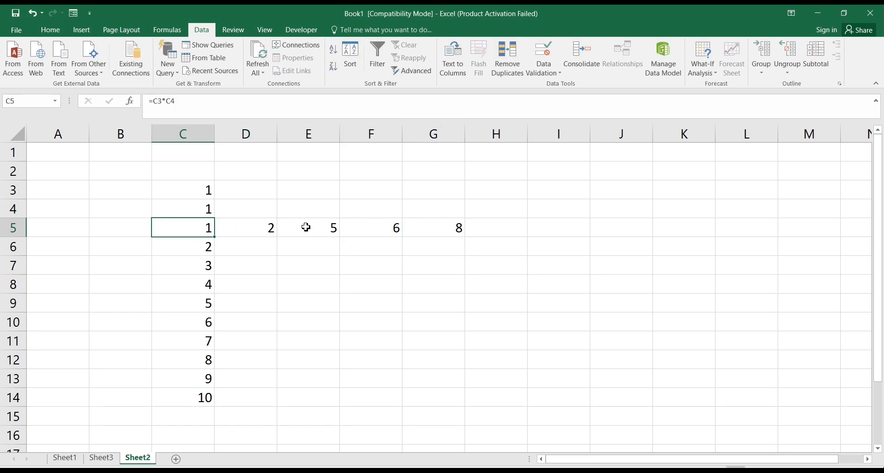
{"action": "key", "text": "shift+Right"}
{"action": "key", "text": "shift+Right"}
{"action": "key", "text": "shift+Right"}
{"action": "key", "text": "shift+Right"}
{"action": "key", "text": "shift+Down"}
{"action": "key", "text": "shift+Down"}
{"action": "key", "text": "shift+Down"}
{"action": "key", "text": "shift+Down"}
{"action": "key", "text": "shift+Down"}
{"action": "key", "text": "shift+Down"}
{"action": "key", "text": "shift+Down"}
{"action": "key", "text": "shift+Down"}
{"action": "key", "text": "shift+Down"}
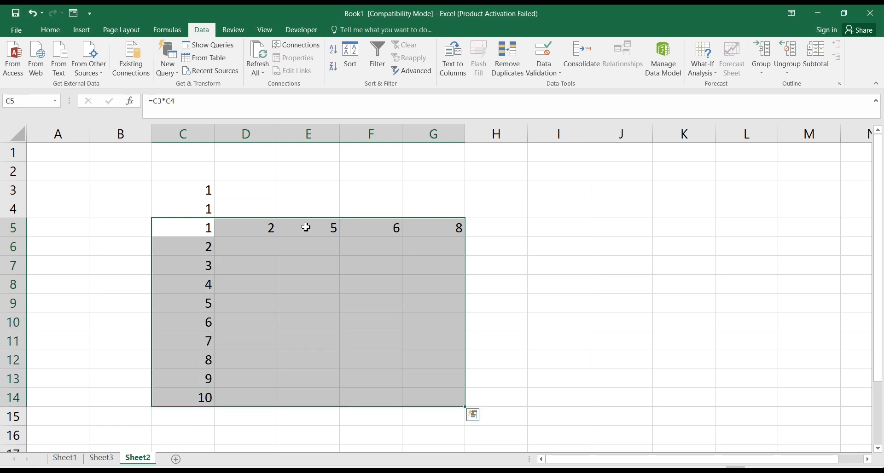
{"action": "left_click", "coordinate": [716, 73]}
{"action": "left_click", "coordinate": [728, 114]}
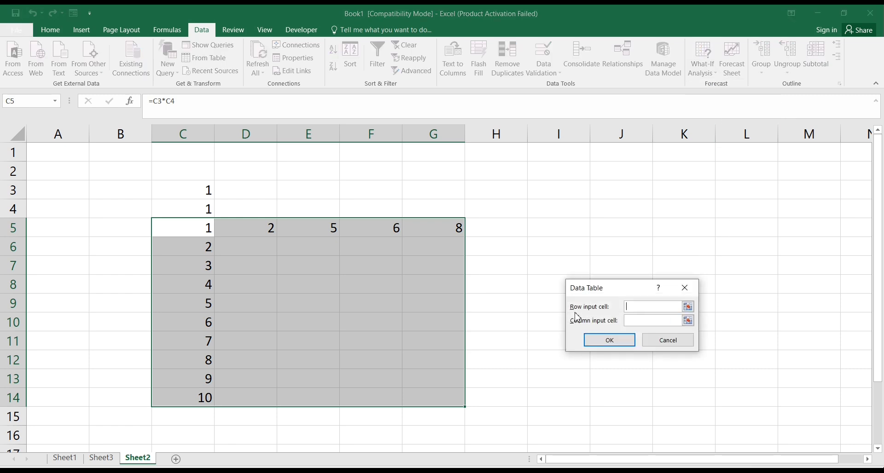
{"action": "left_click", "coordinate": [190, 189]}
{"action": "left_click", "coordinate": [645, 320]}
{"action": "left_click", "coordinate": [194, 210]}
{"action": "left_click", "coordinate": [614, 338]}
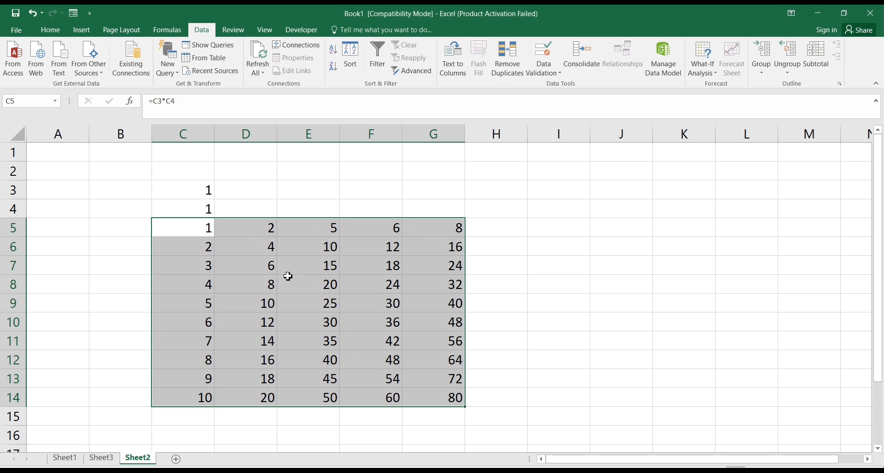
Inspect the formulas behind several result cells of the data table, such as E9 and F12
{"action": "left_click", "coordinate": [267, 233]}
{"action": "left_click", "coordinate": [317, 304]}
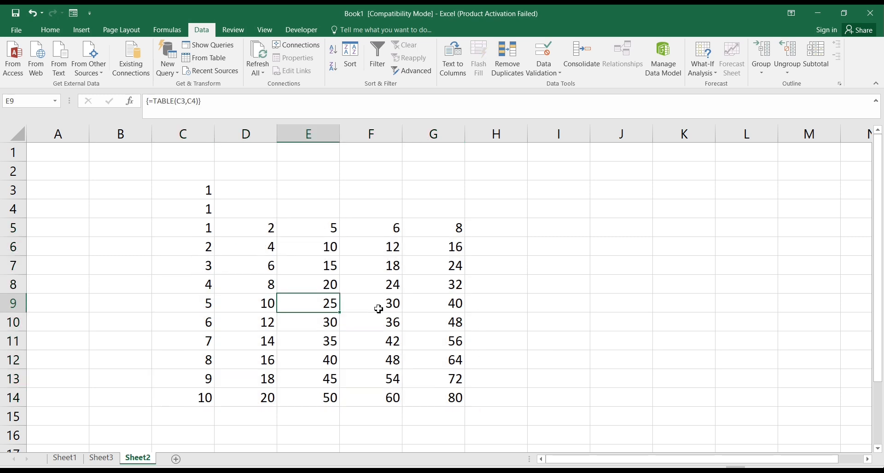
{"action": "left_click", "coordinate": [385, 307]}
{"action": "left_click", "coordinate": [396, 343]}
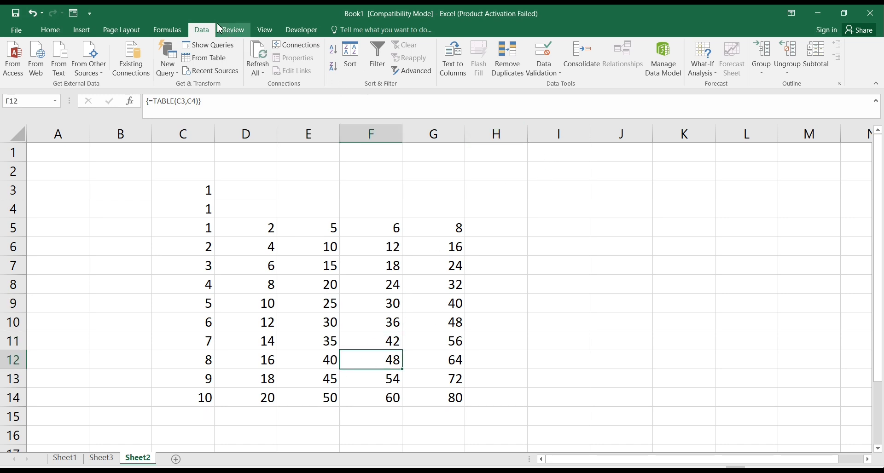
Check which calculation mode is active and inspect the data table formula in D7
{"action": "left_click", "coordinate": [167, 30]}
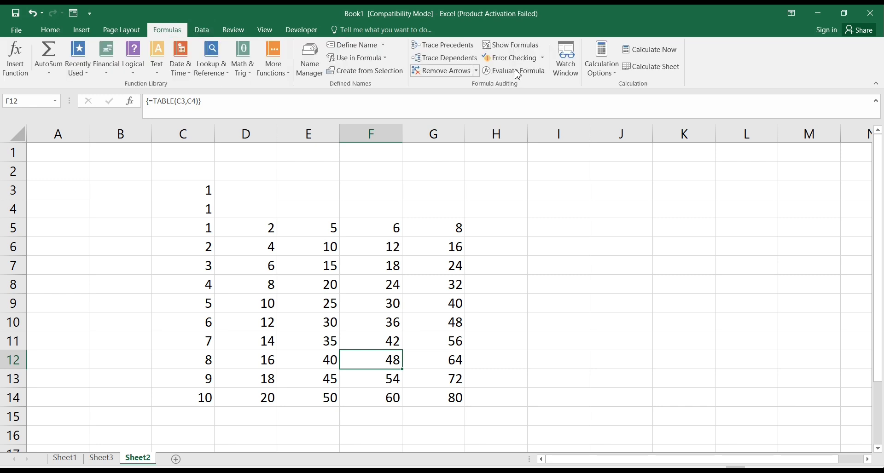
{"action": "left_click", "coordinate": [611, 74]}
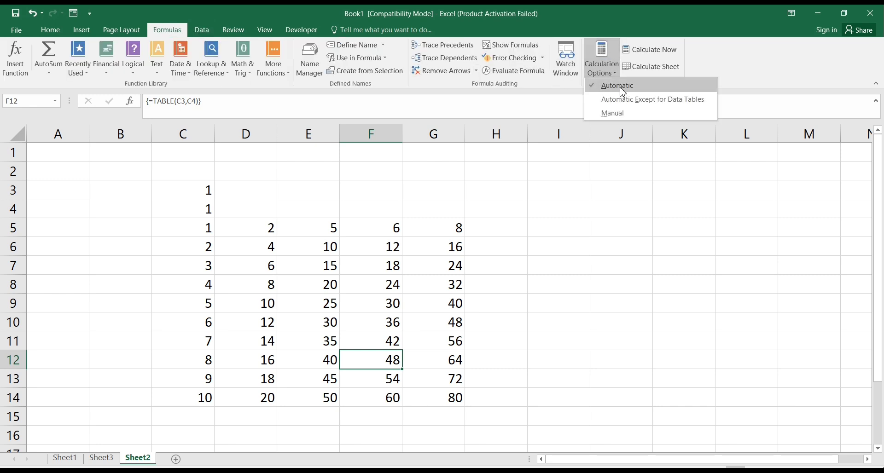
{"action": "left_click", "coordinate": [318, 358]}
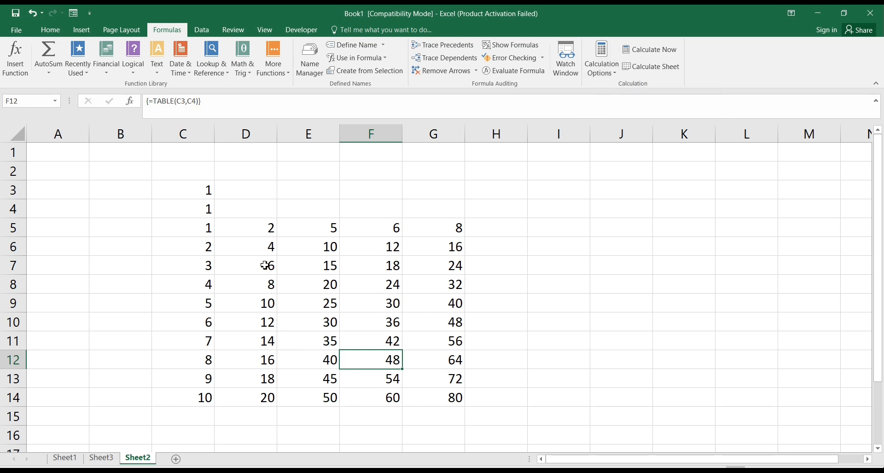
{"action": "left_click", "coordinate": [258, 267]}
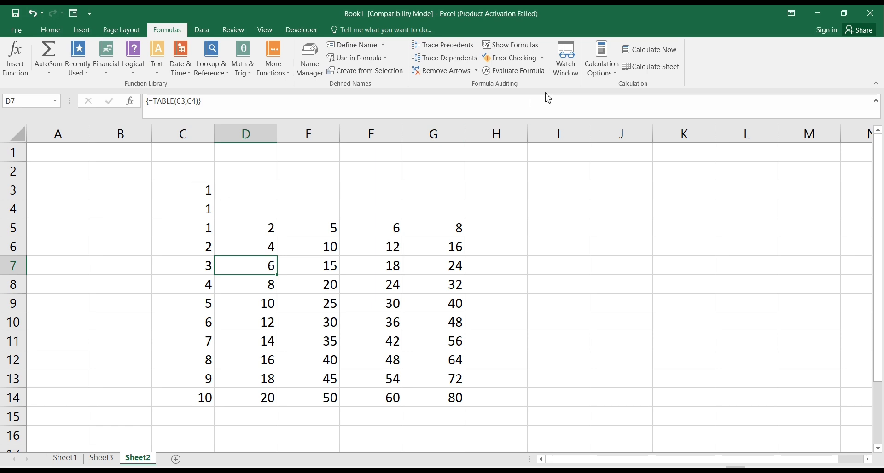
Set the calculation mode to Automatic Except for Data Tables and select the first row value in D5
{"action": "left_click", "coordinate": [609, 69]}
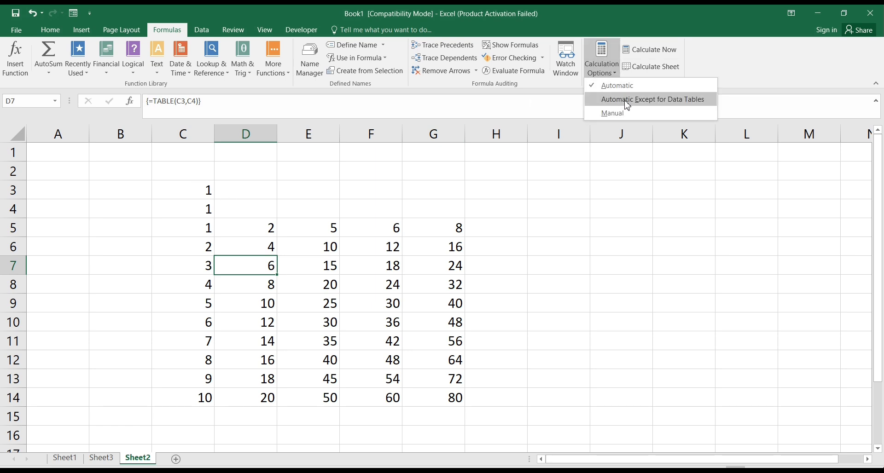
{"action": "left_click", "coordinate": [626, 102]}
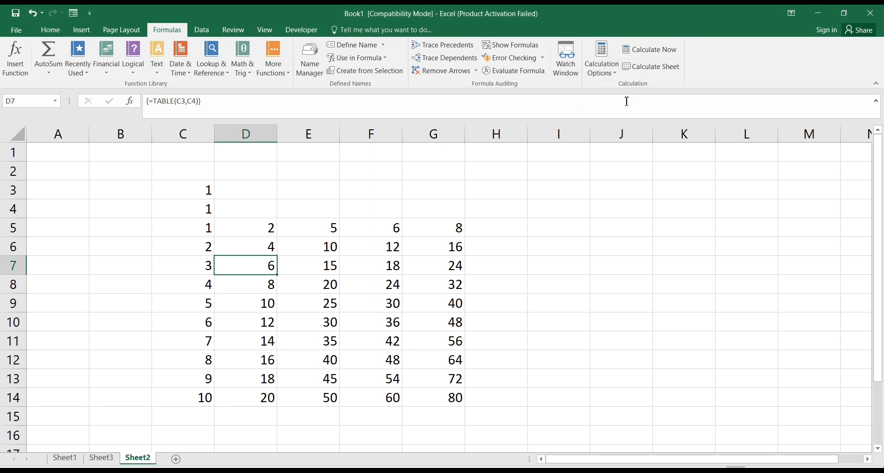
{"action": "left_click", "coordinate": [604, 69]}
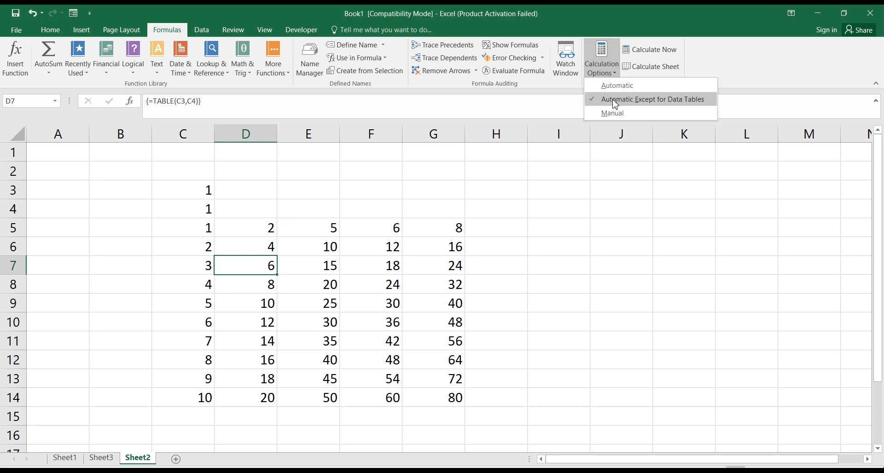
{"action": "left_click", "coordinate": [615, 101]}
{"action": "left_click", "coordinate": [272, 230]}
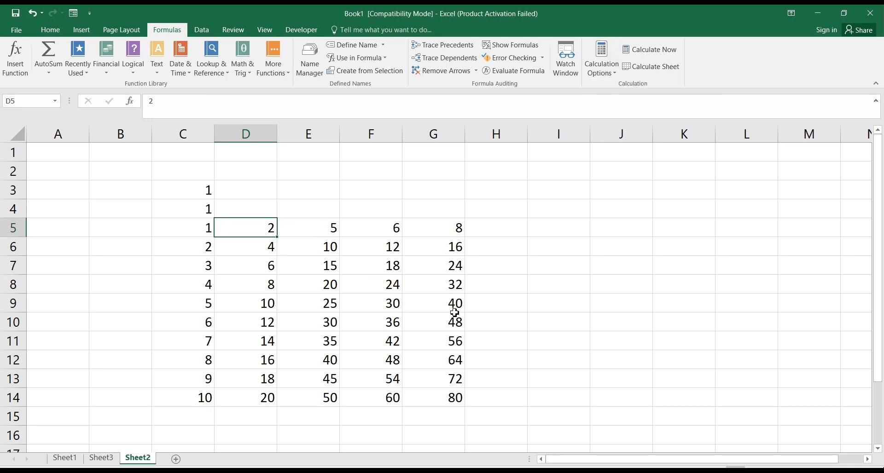
Set the first row value of the data table in D5 to 3 and move down to D8
{"action": "type", "text": "3"}
{"action": "key", "text": "Return"}
{"action": "key", "text": "Return"}
{"action": "key", "text": "Return"}
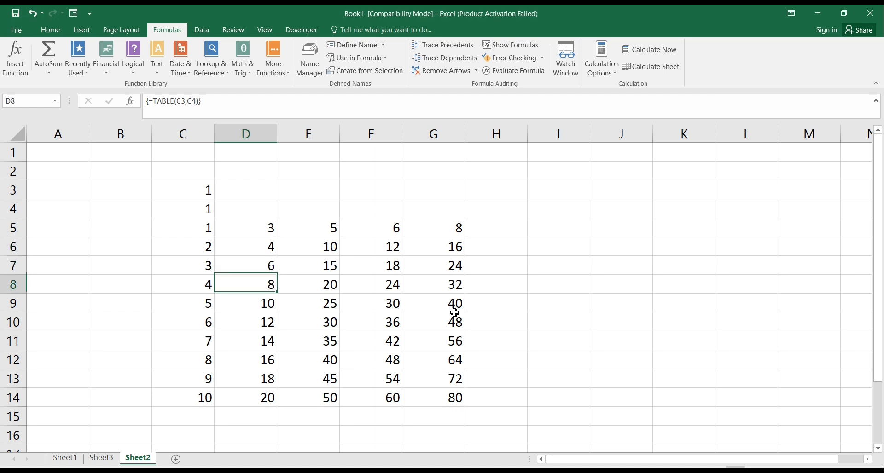
Try further row values in D5, starting with 4 and ending with 9, while data tables are excluded from automatic calculation
{"action": "key", "text": "Up"}
{"action": "key", "text": "Up"}
{"action": "key", "text": "Up"}
{"action": "type", "text": "4"}
{"action": "key", "text": "Return"}
{"action": "key", "text": "Up"}
{"action": "key", "text": "BackSpace"}
{"action": "type", "text": "6"}
{"action": "key", "text": "Return"}
{"action": "key", "text": "Up"}
{"action": "key", "text": "Return"}
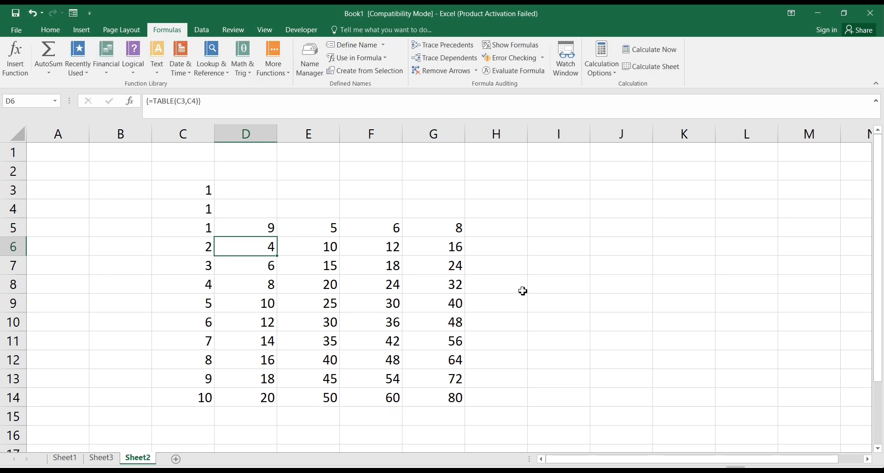
Switch the calculation mode to Automatic to update the data table and back to Automatic Except for Data Tables
{"action": "left_click", "coordinate": [609, 79]}
{"action": "left_click", "coordinate": [623, 87]}
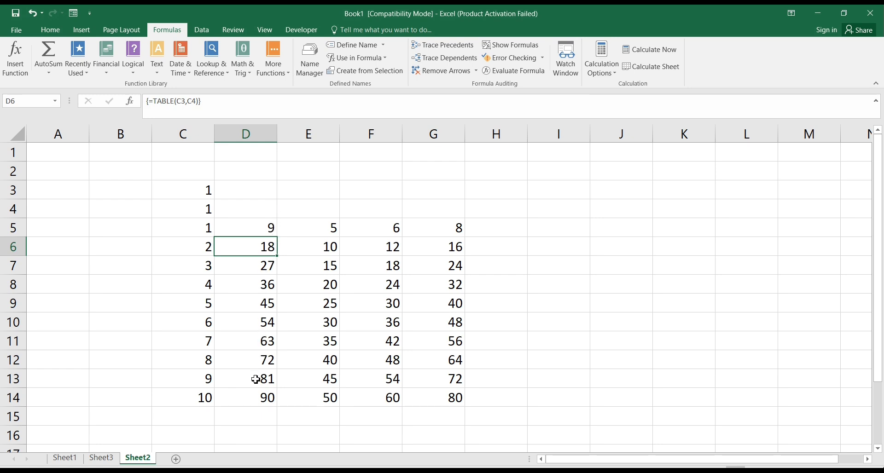
{"action": "left_click", "coordinate": [604, 78]}
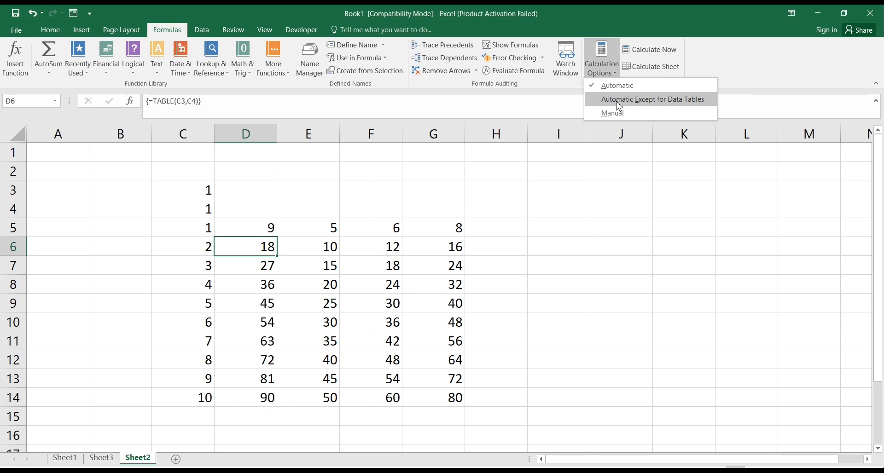
{"action": "left_click", "coordinate": [617, 103]}
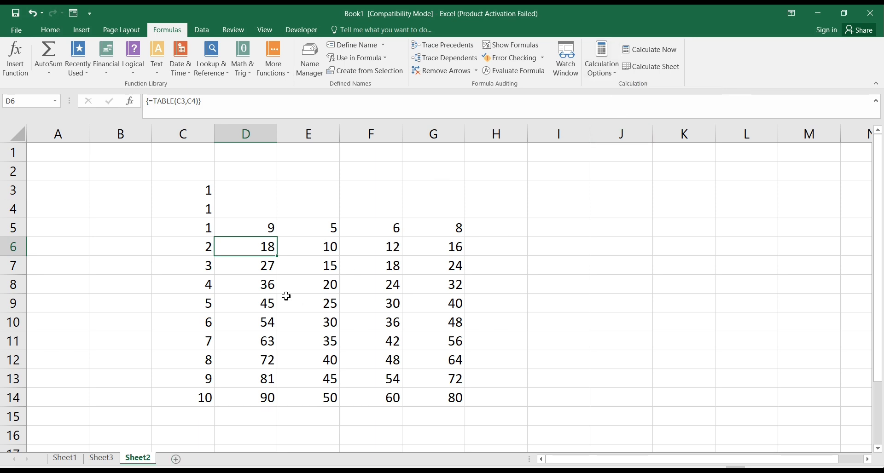
Set the first row value in D5 to 10 and check which calculation mode is active
{"action": "left_click", "coordinate": [267, 227]}
{"action": "type", "text": "10"}
{"action": "key", "text": "Return"}
{"action": "left_click", "coordinate": [606, 69]}
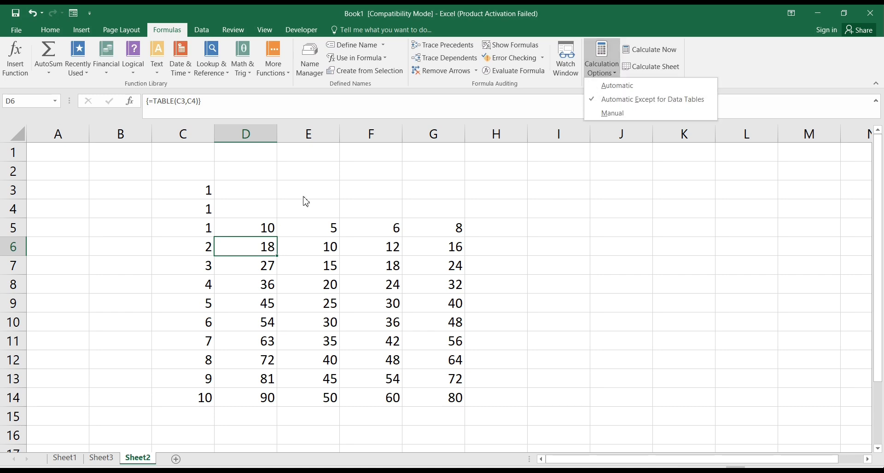
On Sheet1, set the Urdu mark in C5 to 65
{"action": "left_click", "coordinate": [69, 461]}
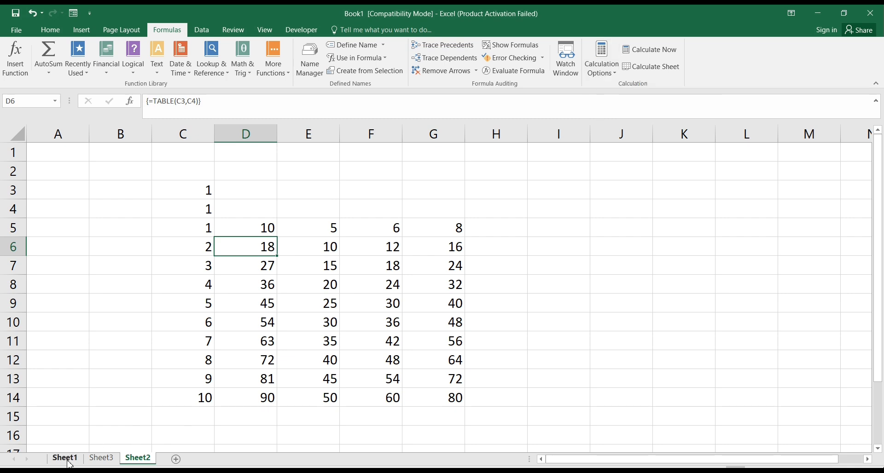
{"action": "left_click", "coordinate": [69, 461]}
{"action": "left_click", "coordinate": [236, 263]}
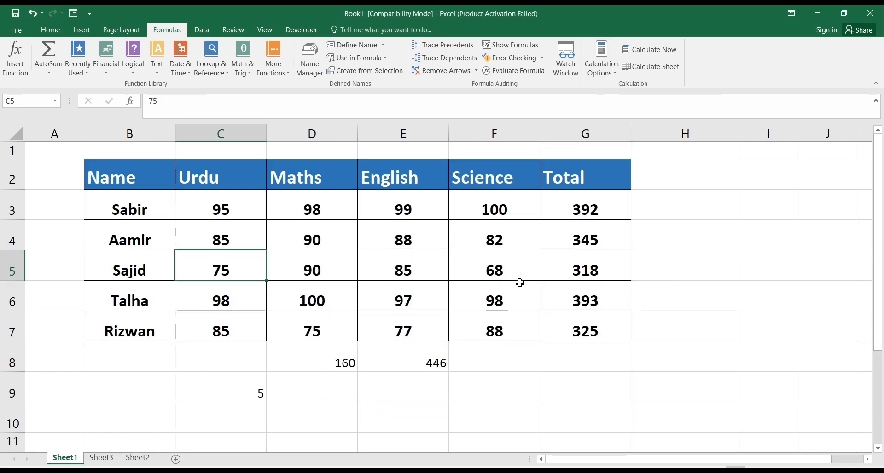
{"action": "type", "text": "65"}
{"action": "key", "text": "Return"}
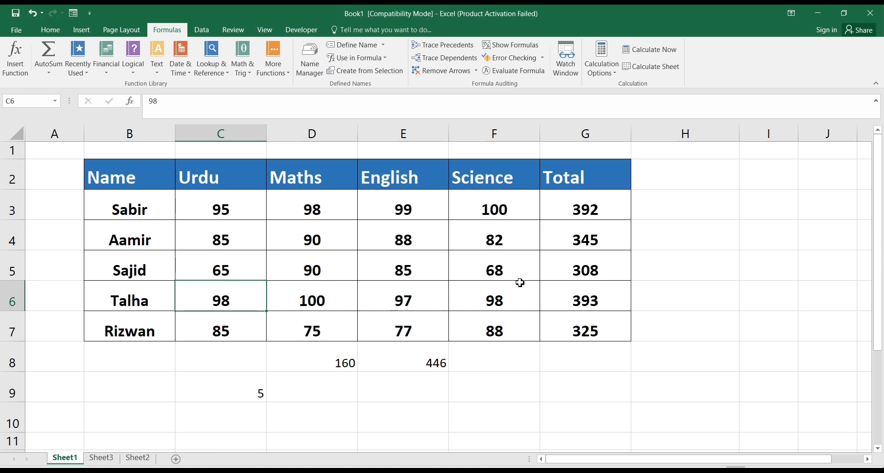
Inspect the marks and the total across row 5 of the marks table
{"action": "key", "text": "Up"}
{"action": "key", "text": "Right"}
{"action": "key", "text": "Right"}
{"action": "key", "text": "Right"}
{"action": "key", "text": "Right"}
{"action": "key", "text": "Left"}
{"action": "key", "text": "Left"}
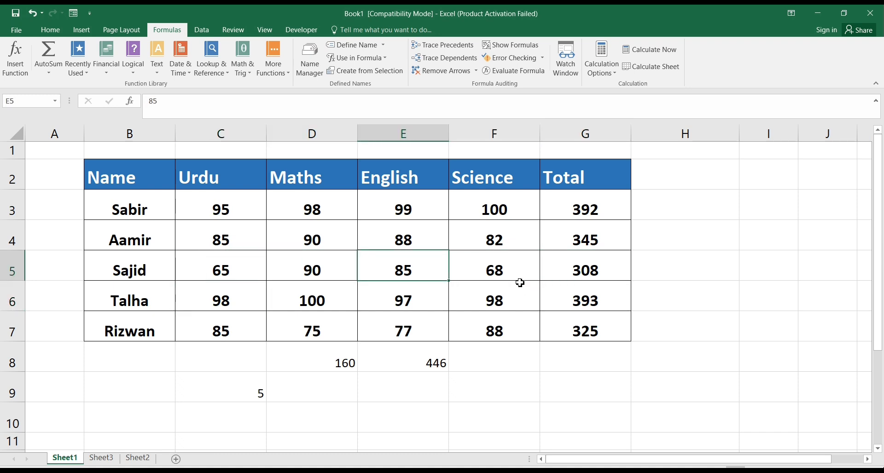
On Sheet2, set the calculation mode to Automatic and review the available calculation modes
{"action": "left_click", "coordinate": [141, 459]}
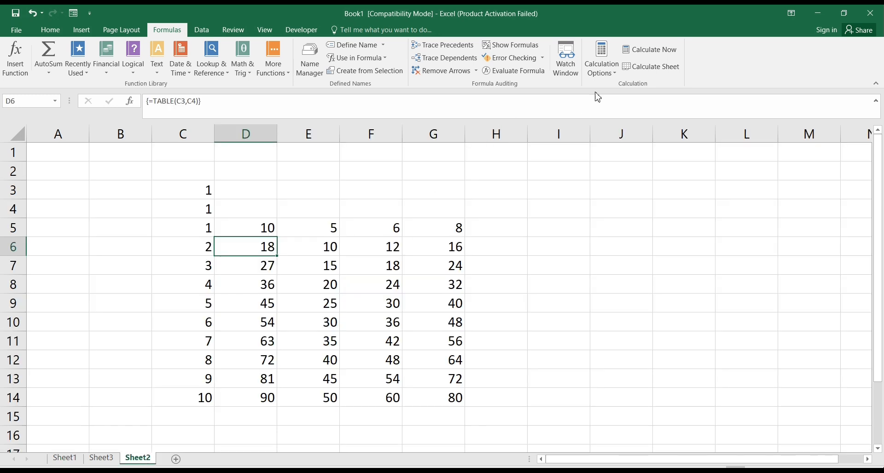
{"action": "left_click", "coordinate": [616, 73]}
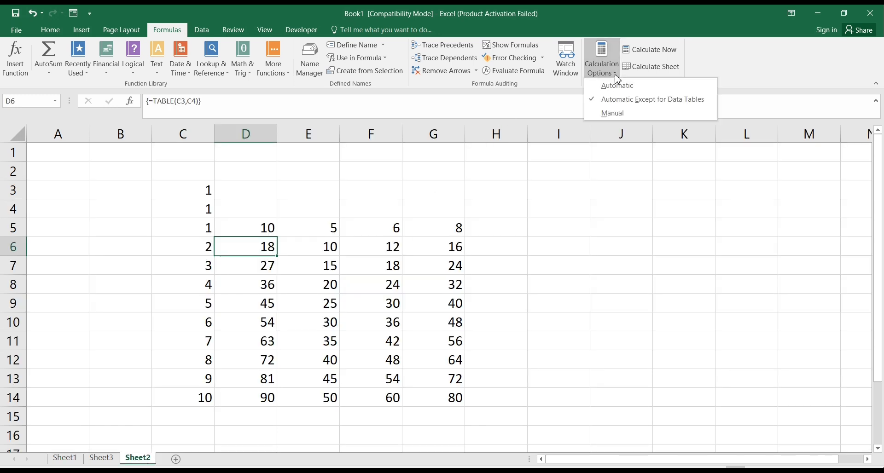
{"action": "left_click", "coordinate": [619, 86]}
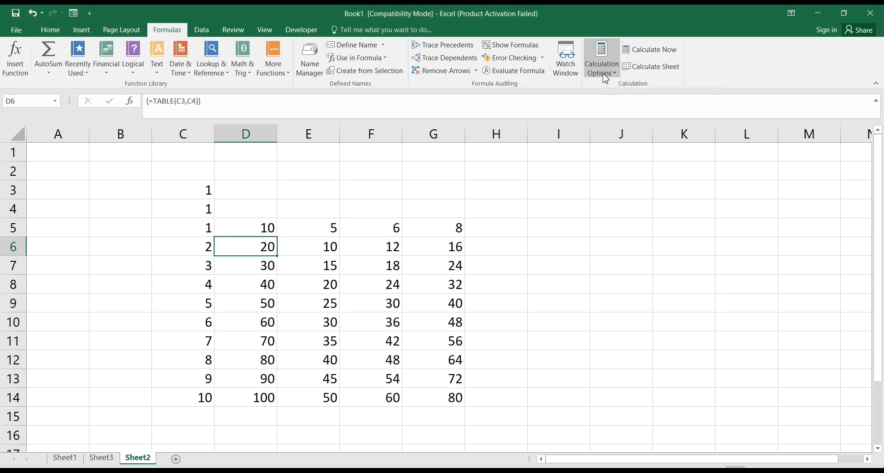
{"action": "left_click", "coordinate": [602, 73]}
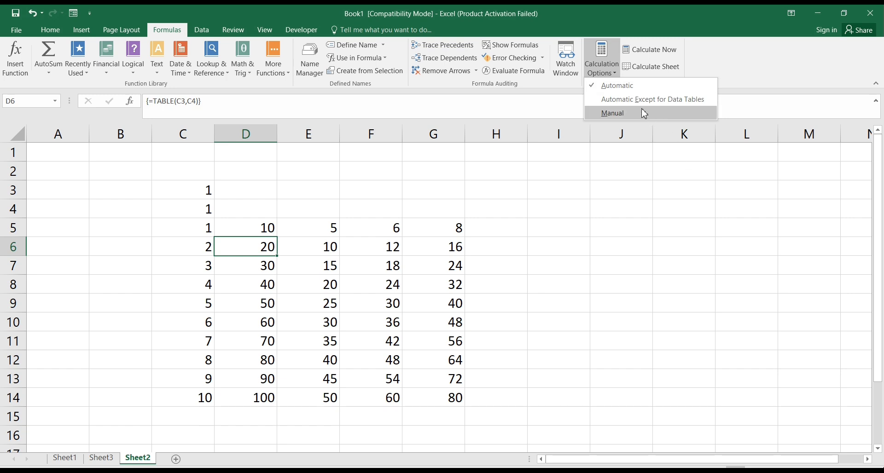
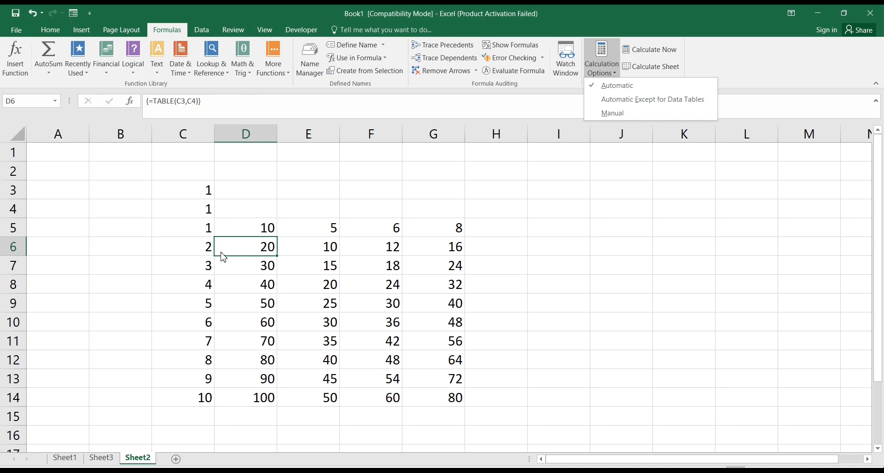
{"action": "left_click", "coordinate": [237, 277]}
Review the function arguments of the SUM formula for the total in G3 on Sheet1
{"action": "left_click", "coordinate": [62, 458]}
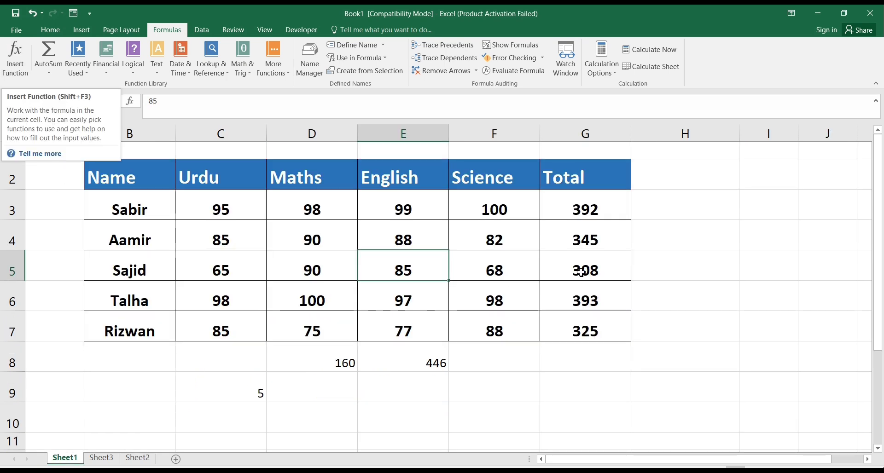
{"action": "left_click", "coordinate": [573, 202]}
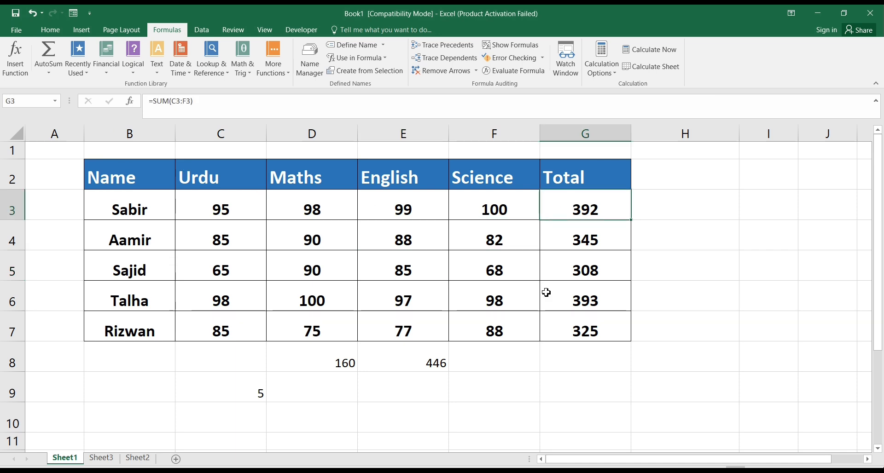
{"action": "left_click", "coordinate": [16, 58]}
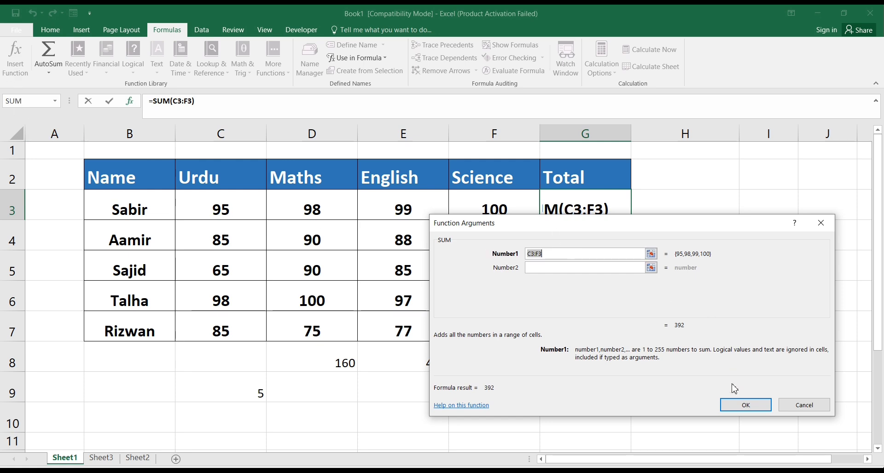
{"action": "left_click", "coordinate": [749, 405]}
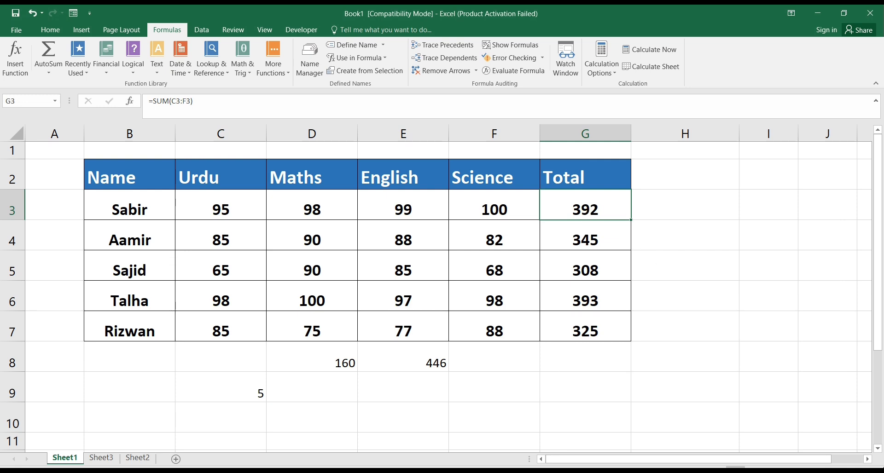
Start inserting a function in the empty cell F9 and browse the Lookup & Reference function list
{"action": "left_click", "coordinate": [476, 391]}
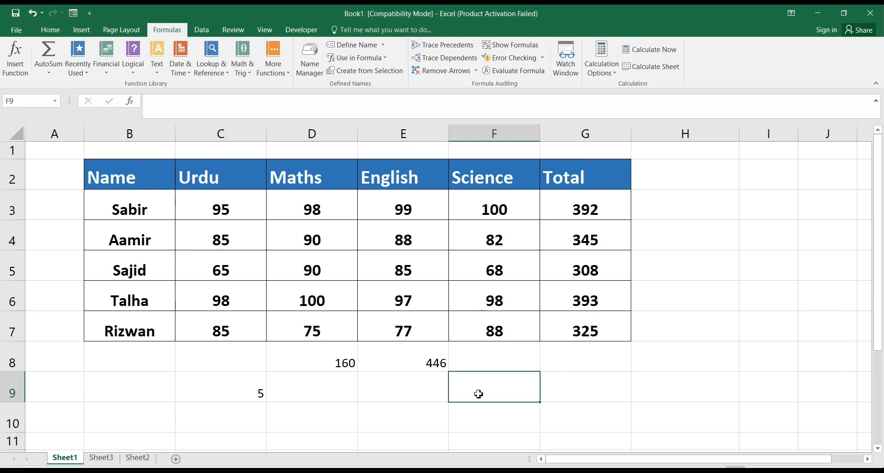
{"action": "left_click", "coordinate": [15, 59]}
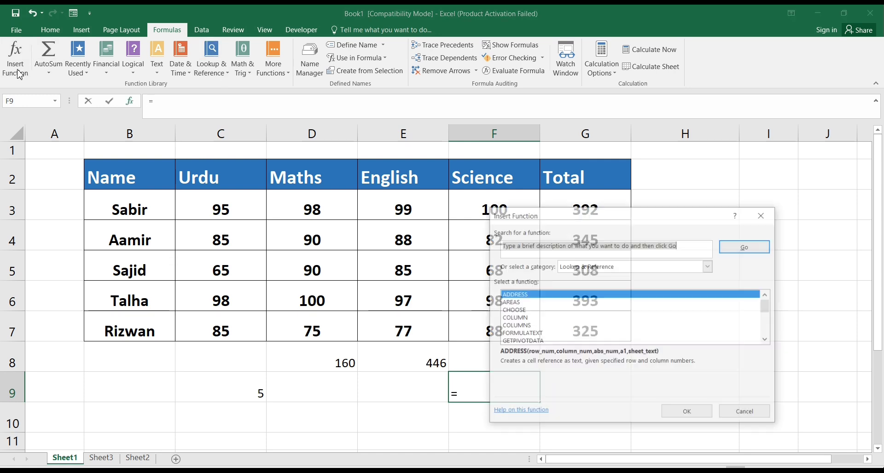
{"action": "scroll", "coordinate": [523, 322], "scroll_direction": "down", "scroll_amount": 4}
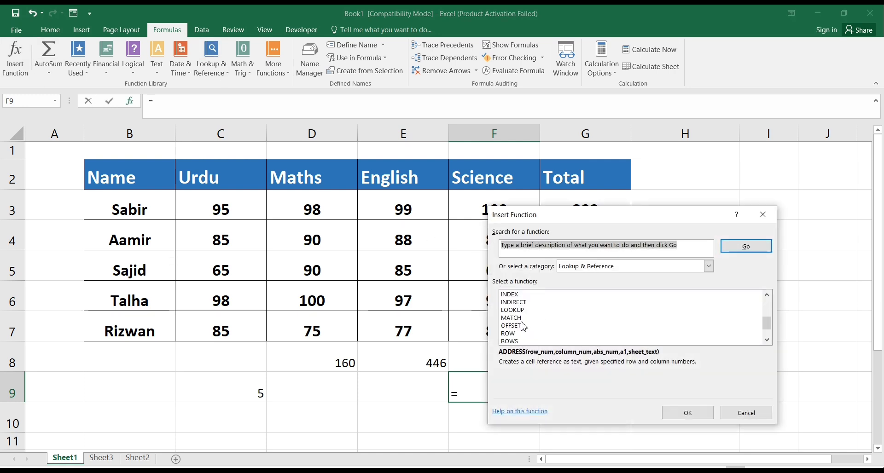
{"action": "scroll", "coordinate": [524, 326], "scroll_direction": "up", "scroll_amount": 4}
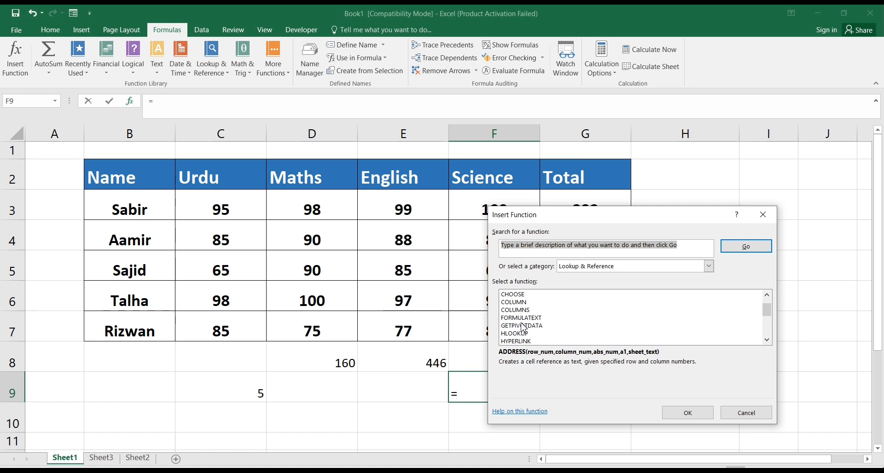
{"action": "scroll", "coordinate": [523, 327], "scroll_direction": "down", "scroll_amount": 4}
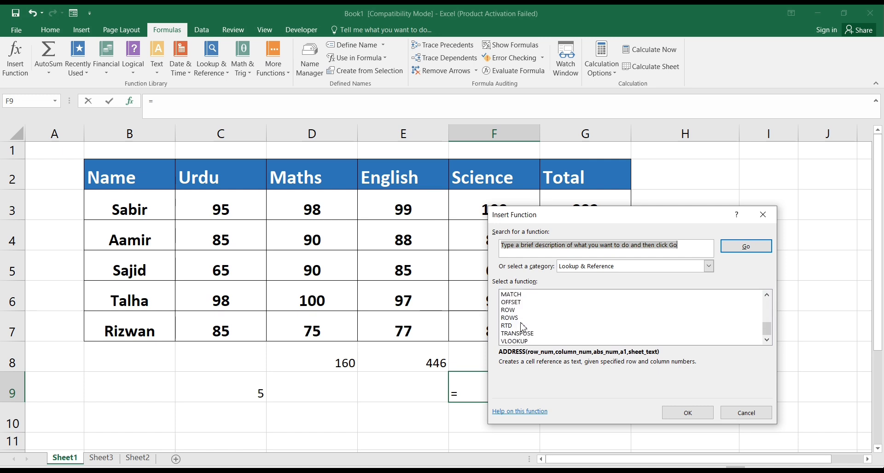
{"action": "scroll", "coordinate": [541, 333], "scroll_direction": "up", "scroll_amount": 4}
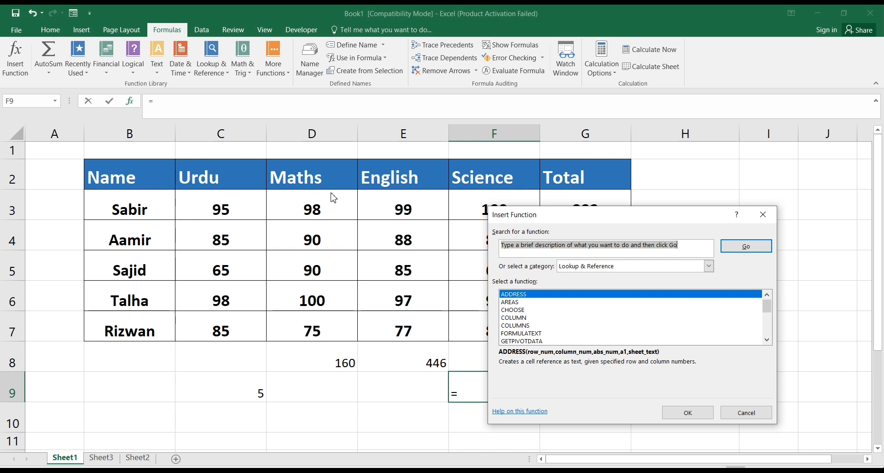
{"action": "left_click", "coordinate": [767, 340]}
{"action": "left_click", "coordinate": [767, 340]}
{"action": "left_click", "coordinate": [766, 340]}
{"action": "left_click", "coordinate": [767, 340]}
{"action": "left_click", "coordinate": [766, 339]}
{"action": "left_click", "coordinate": [766, 340]}
{"action": "left_click", "coordinate": [767, 340]}
{"action": "left_click", "coordinate": [767, 339]}
{"action": "left_click", "coordinate": [766, 340]}
{"action": "left_click", "coordinate": [766, 340]}
{"action": "left_click", "coordinate": [766, 340]}
{"action": "left_click", "coordinate": [767, 339]}
{"action": "left_click_drag", "start_coordinate": [769, 330], "coordinate": [768, 300]}
Read the descriptions of the AREAS, CHOOSE, COLUMN, COLUMNS and FORMULATEXT functions
{"action": "left_click", "coordinate": [509, 302]}
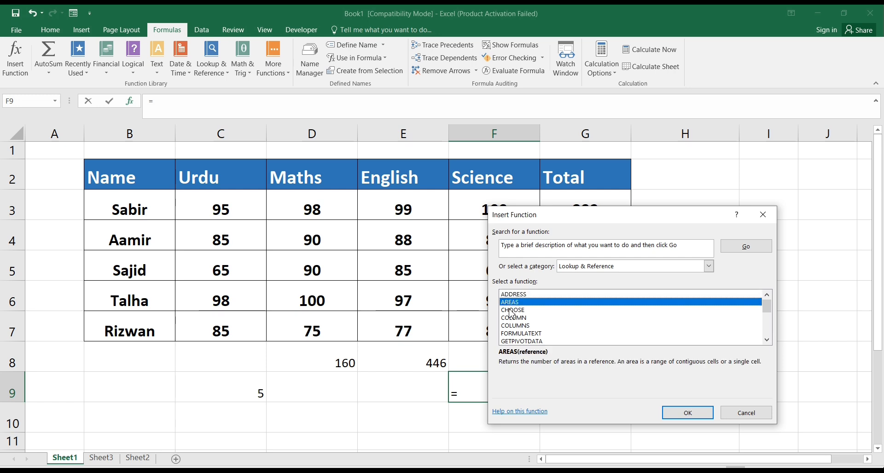
{"action": "left_click", "coordinate": [510, 310]}
{"action": "left_click", "coordinate": [517, 318]}
{"action": "left_click", "coordinate": [517, 325]}
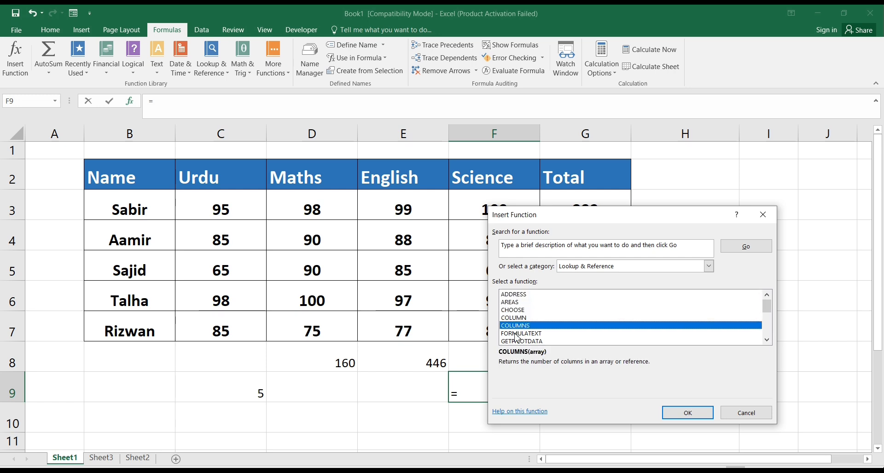
{"action": "left_click", "coordinate": [518, 333]}
Look over the remaining lookup functions and the function categories, and close without inserting a function into F9
{"action": "left_click", "coordinate": [767, 340]}
{"action": "scroll", "coordinate": [767, 342], "scroll_direction": "down", "scroll_amount": 1}
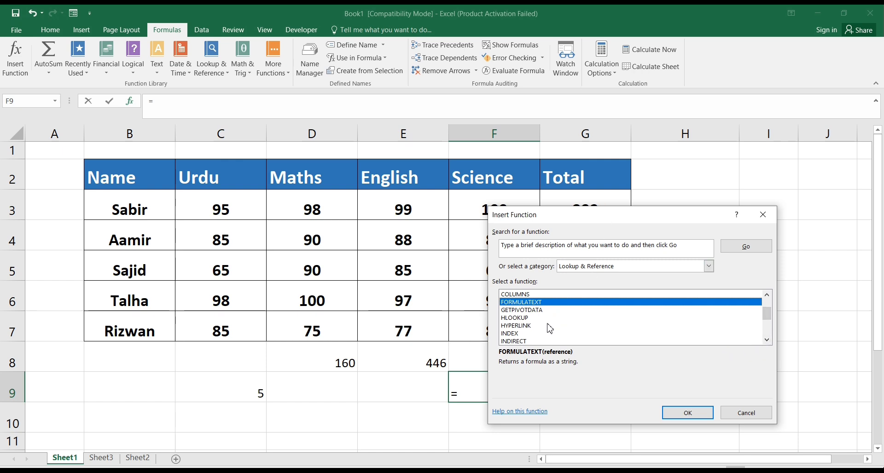
{"action": "left_click", "coordinate": [708, 266]}
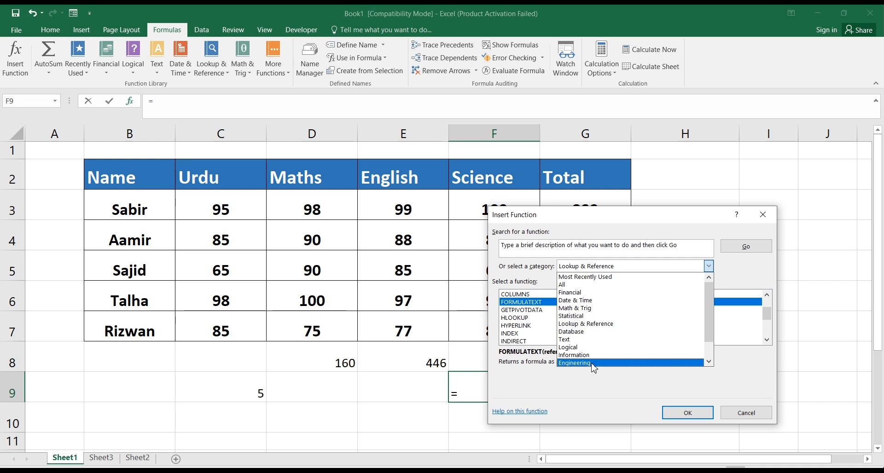
{"action": "left_click", "coordinate": [746, 413]}
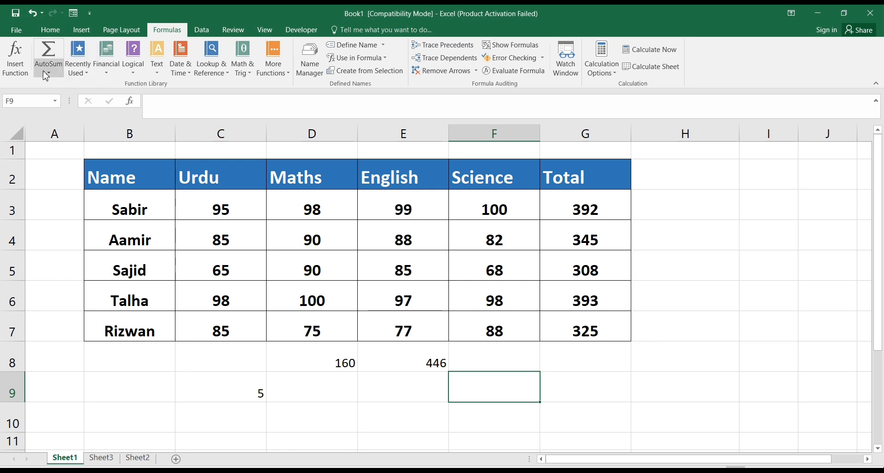
Apply AutoSum's Sum to G3 over the marks in C3:F3
{"action": "left_click", "coordinate": [594, 202]}
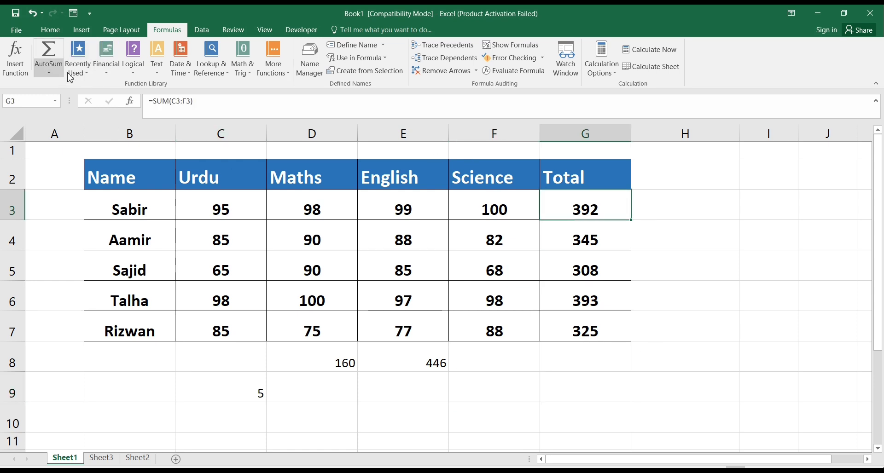
{"action": "left_click", "coordinate": [53, 75]}
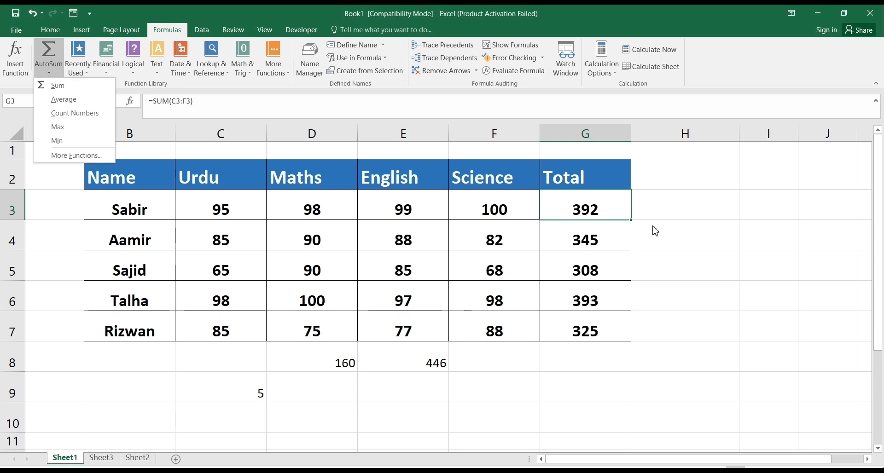
{"action": "left_click", "coordinate": [58, 86]}
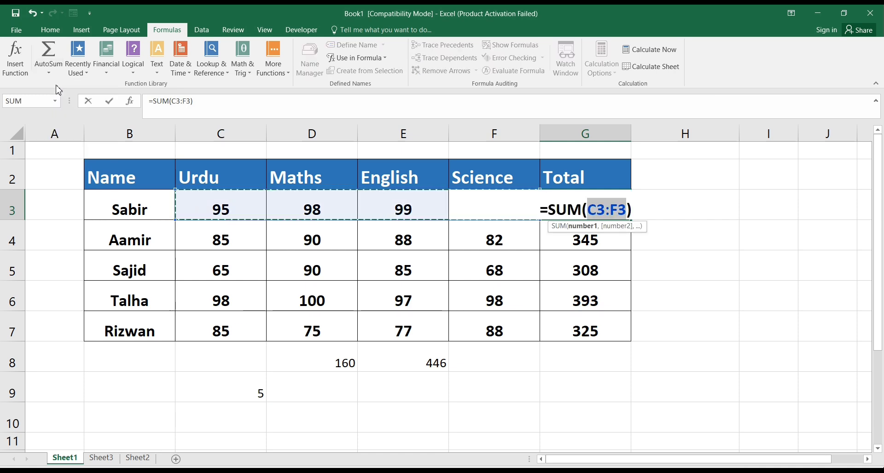
{"action": "key", "text": "Return"}
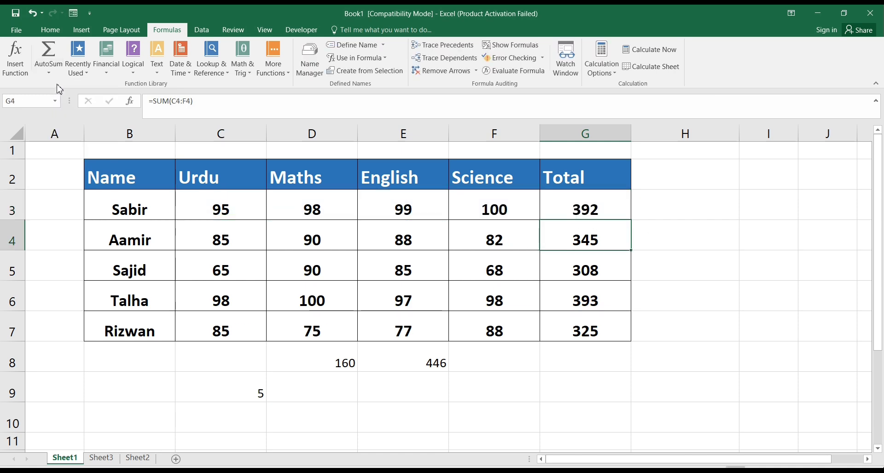
Apply AutoSum's Average to G4, accepting G3 as the range to average
{"action": "left_click", "coordinate": [50, 74]}
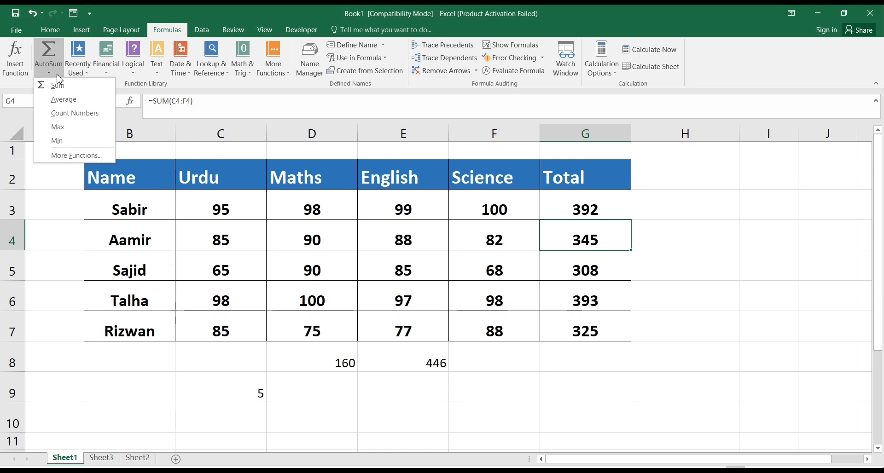
{"action": "left_click", "coordinate": [51, 97]}
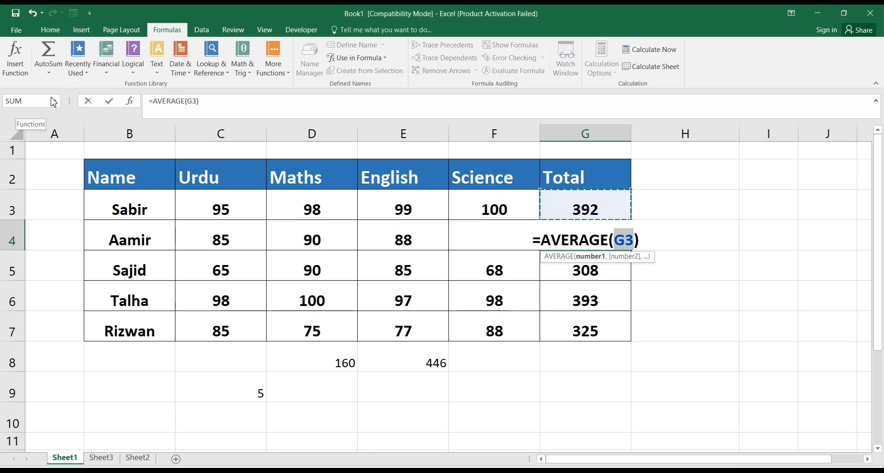
{"action": "key", "text": "Return"}
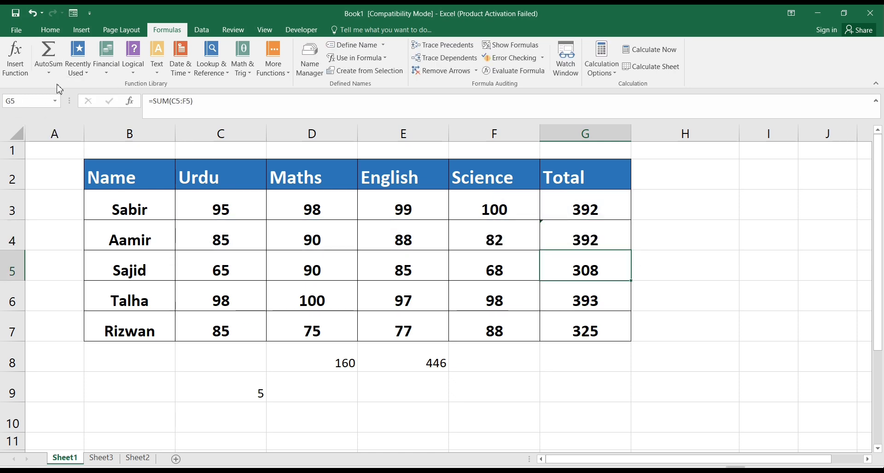
Apply AutoSum's Count Numbers to G5 over the marks in C5:F5
{"action": "left_click", "coordinate": [49, 74]}
{"action": "left_click", "coordinate": [64, 115]}
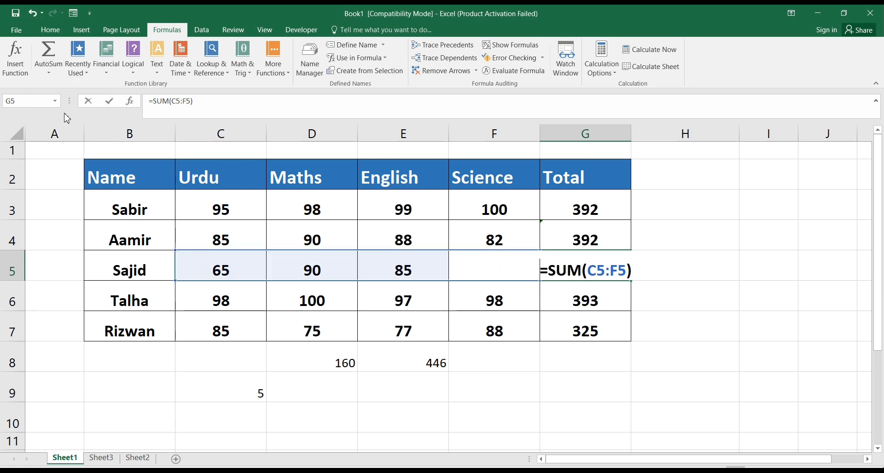
{"action": "left_click_drag", "start_coordinate": [220, 278], "coordinate": [494, 278]}
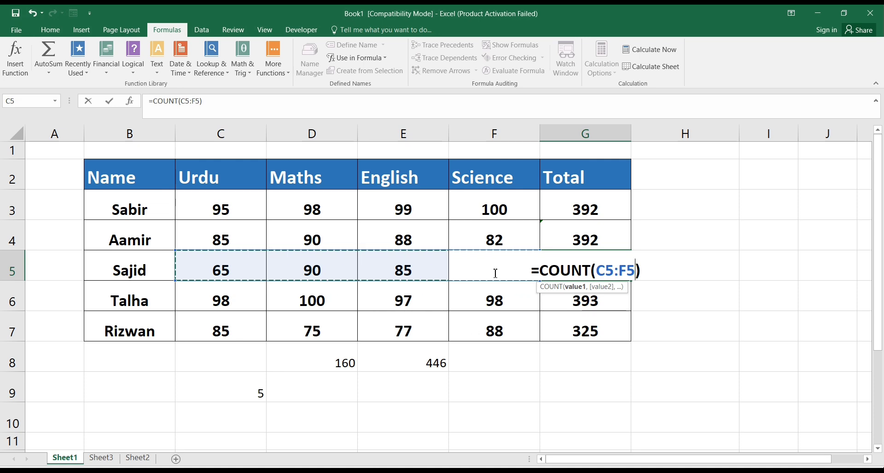
{"action": "key", "text": "Return"}
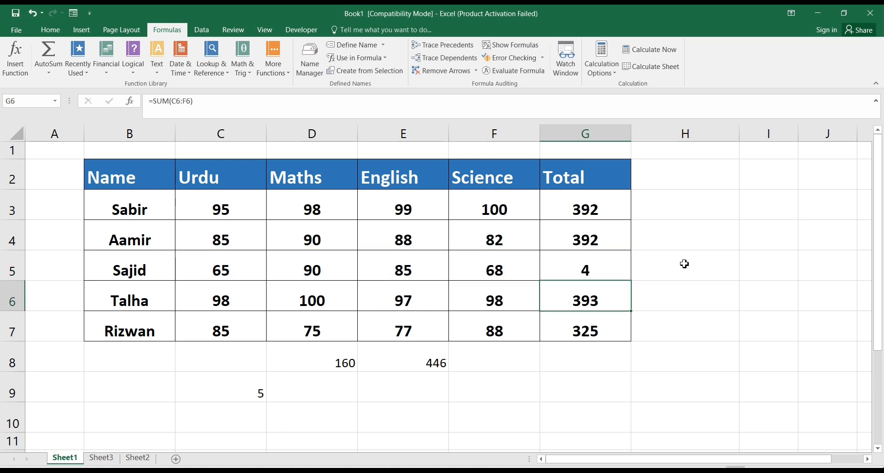
Replace the formula in G5 with AutoSum's Max over the marks in C5:F5
{"action": "left_click", "coordinate": [585, 272]}
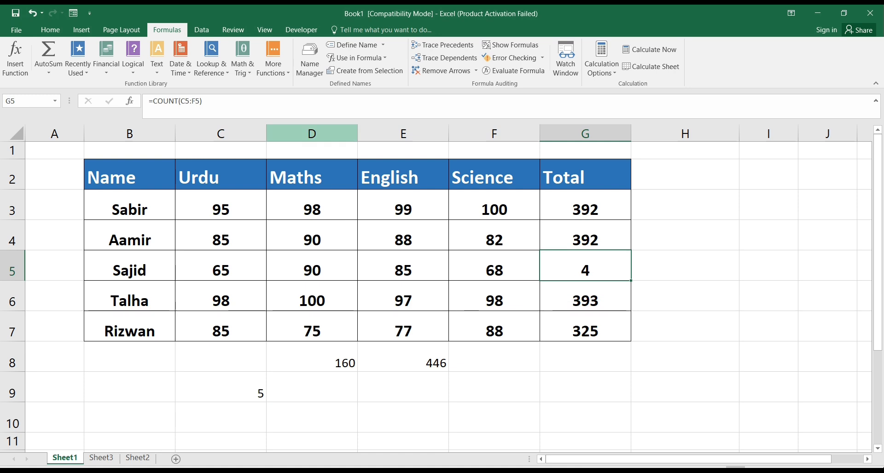
{"action": "left_click", "coordinate": [49, 73]}
{"action": "left_click", "coordinate": [69, 126]}
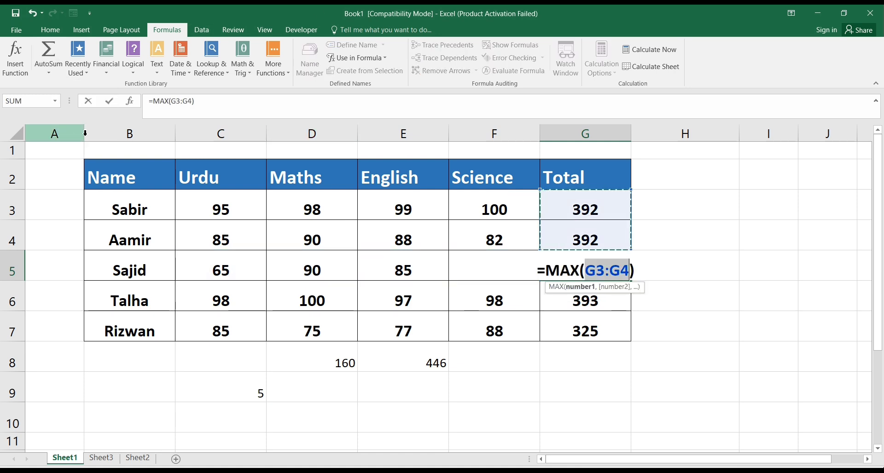
{"action": "left_click_drag", "start_coordinate": [213, 266], "coordinate": [504, 269]}
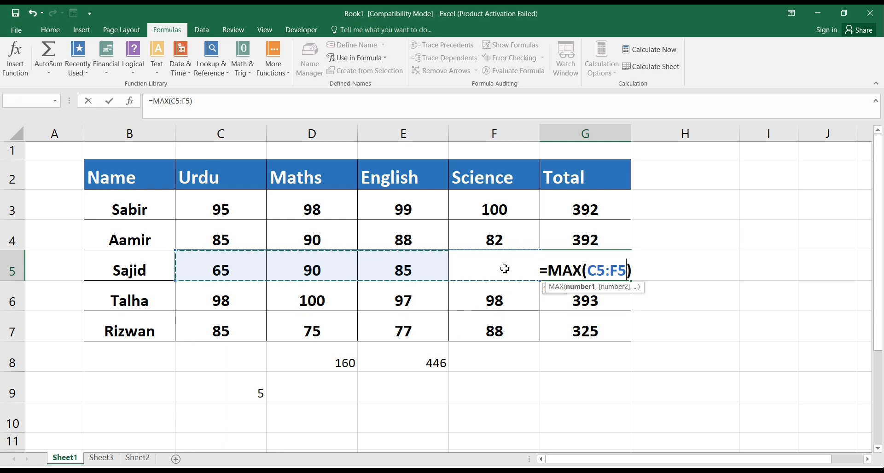
{"action": "key", "text": "Return"}
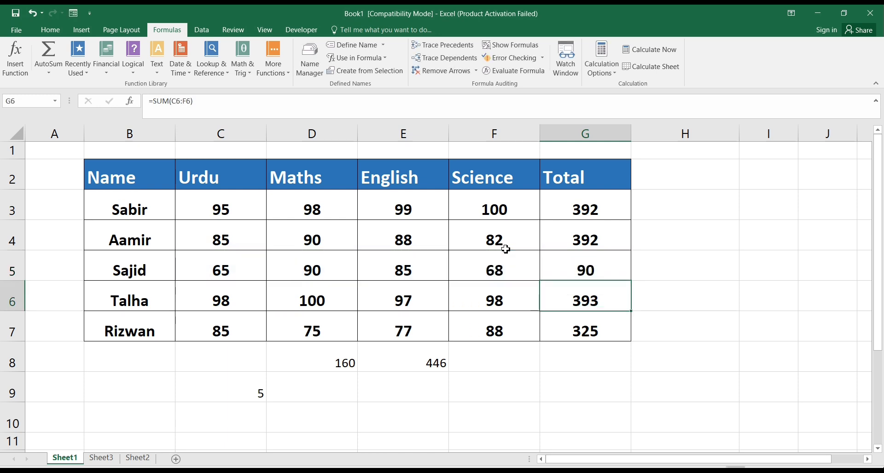
Replace the formula in G5 with AutoSum's Min over the marks in C5:F5
{"action": "left_click", "coordinate": [605, 275]}
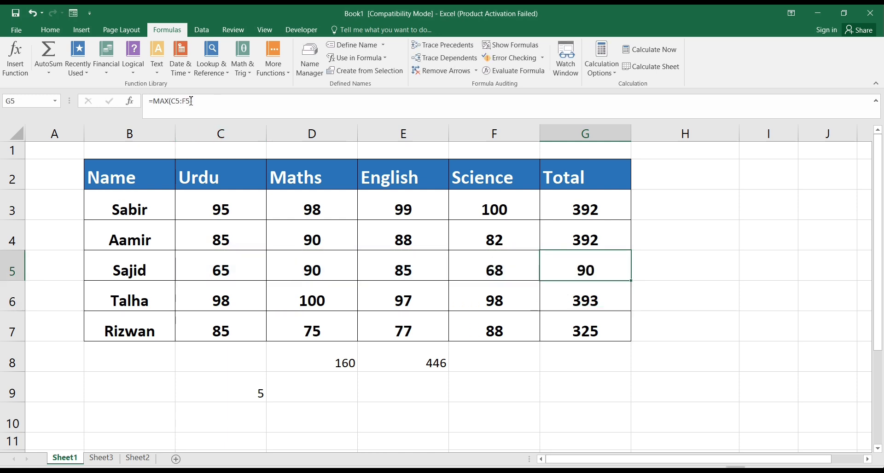
{"action": "left_click", "coordinate": [60, 78]}
{"action": "left_click", "coordinate": [83, 139]}
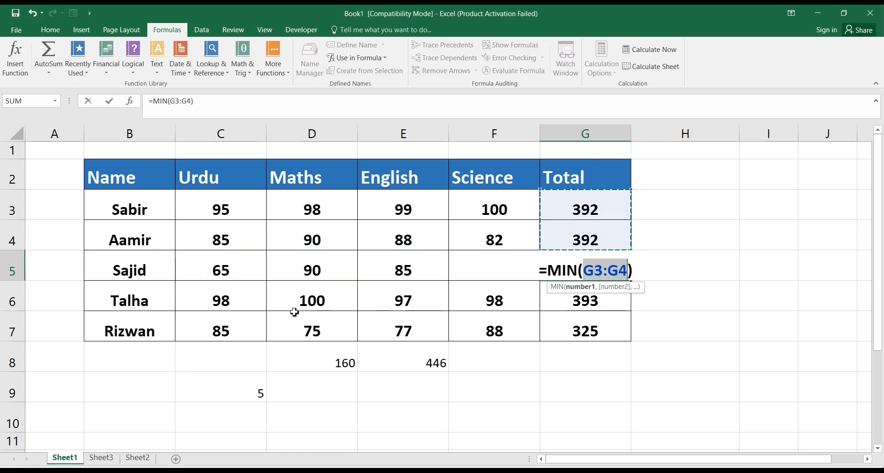
{"action": "left_click_drag", "start_coordinate": [246, 272], "coordinate": [491, 278]}
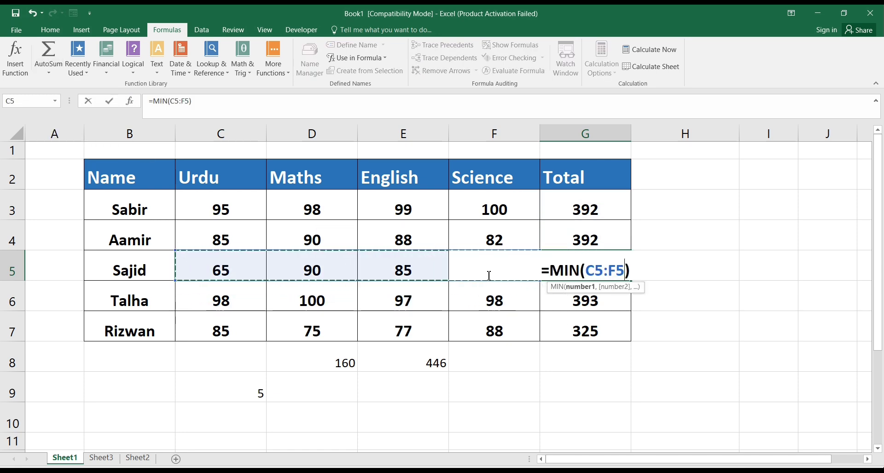
{"action": "key", "text": "Return"}
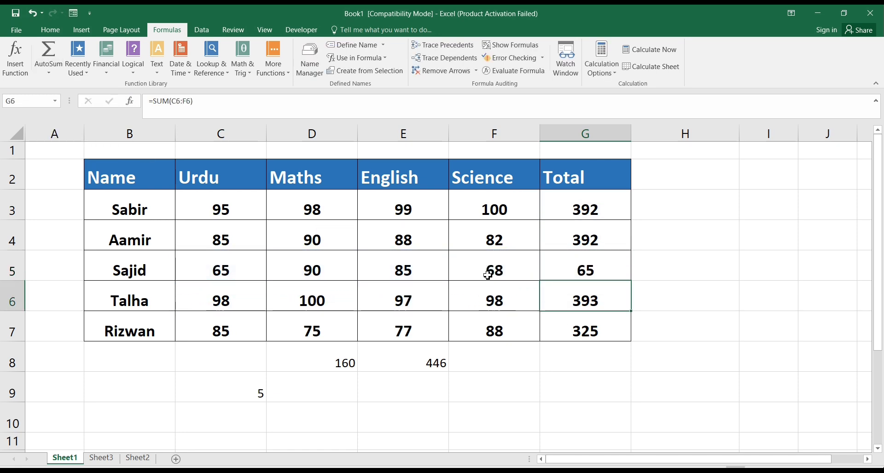
View the SUM function arguments of G6 through AutoSum's More Functions, close them without changes, and select G4
{"action": "left_click", "coordinate": [56, 75]}
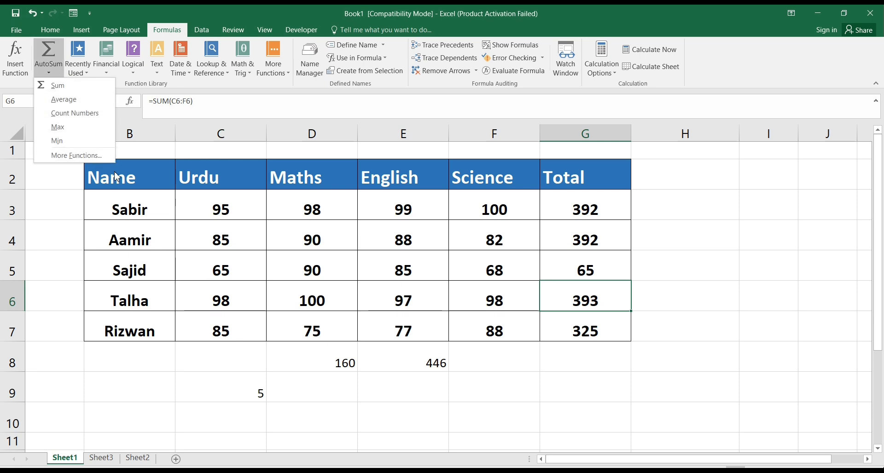
{"action": "left_click", "coordinate": [68, 156]}
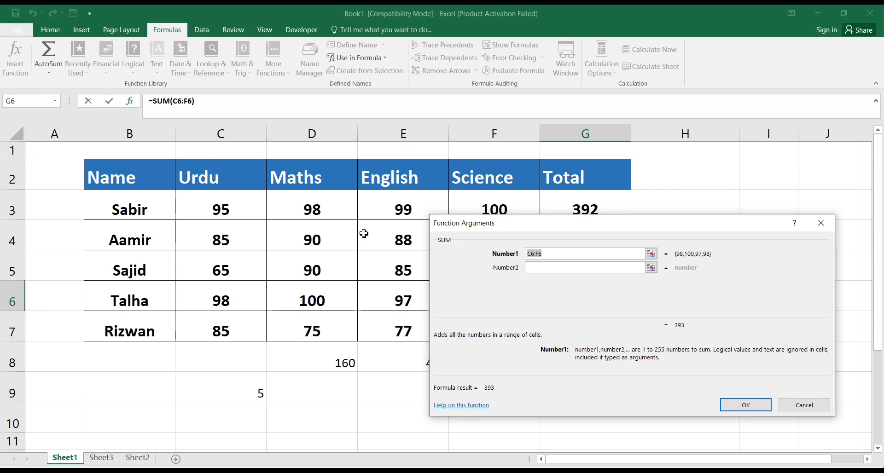
{"action": "left_click", "coordinate": [821, 223]}
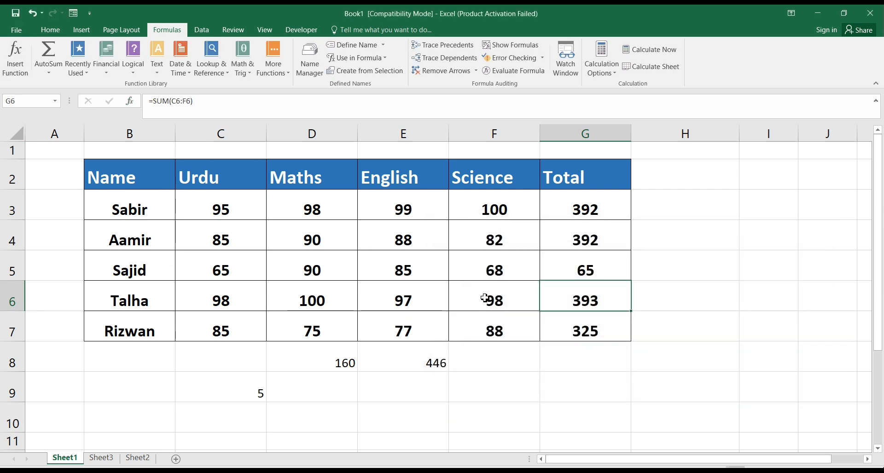
{"action": "left_click", "coordinate": [496, 232]}
{"action": "left_click", "coordinate": [596, 237]}
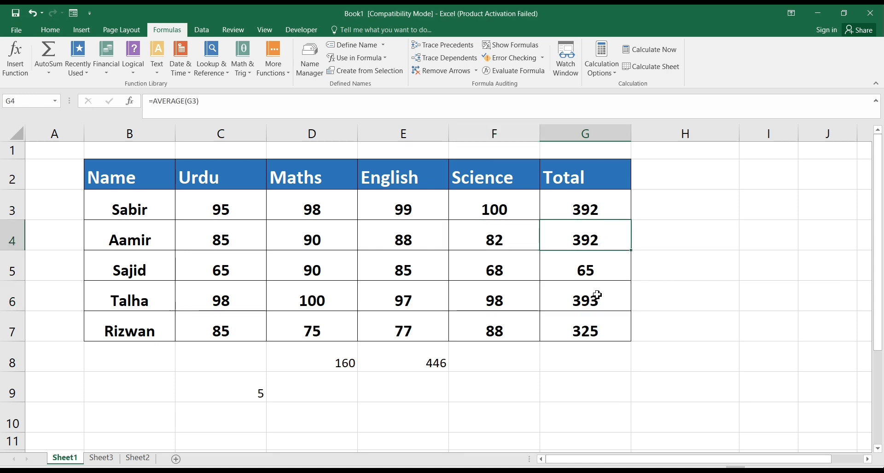